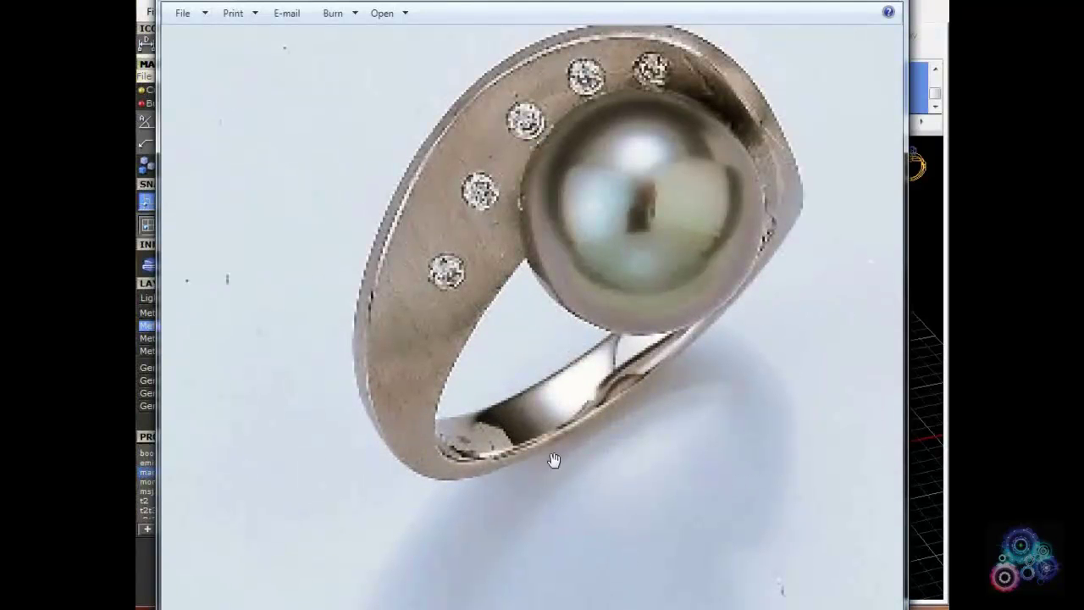
Step: Put away the ring reference photo and show the pearl and finger circle in the four-view layout
left_click_drag(717, 1, 726, 4)
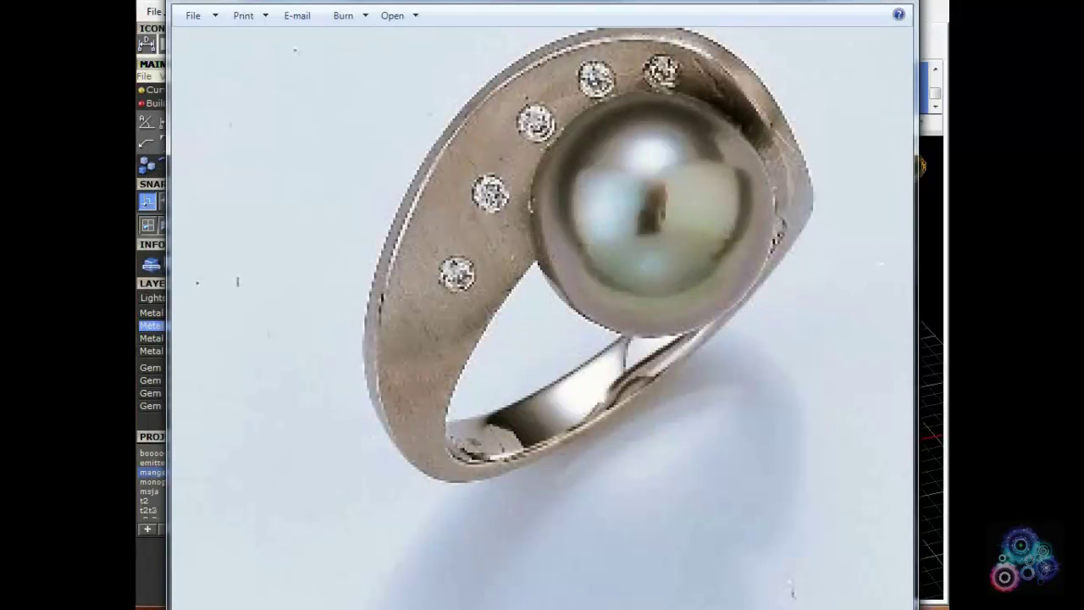
left_click(835, 0)
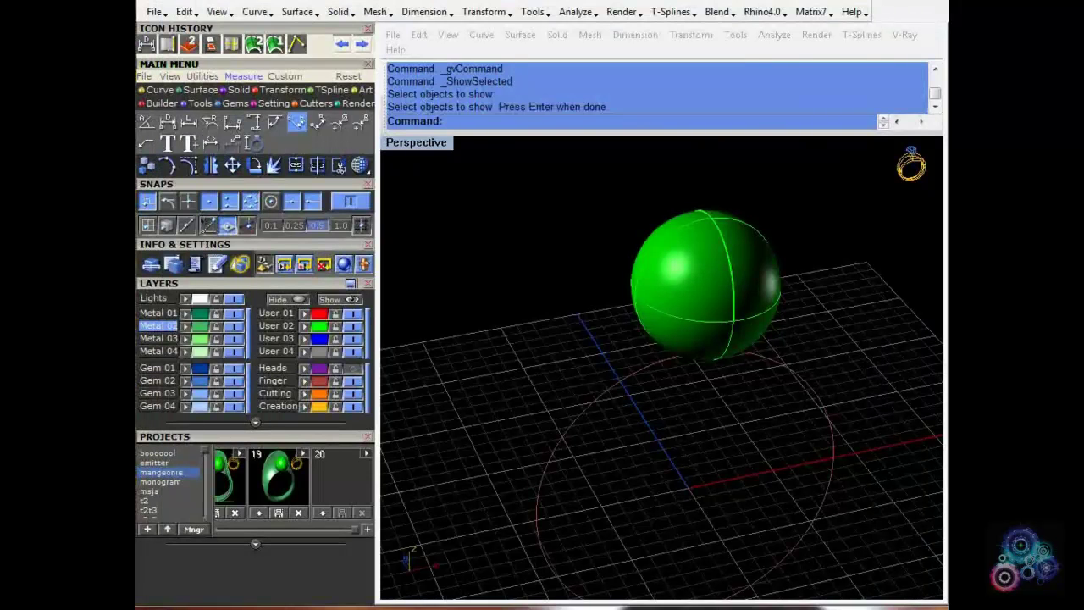
right_click_drag(781, 414, 654, 296)
double_click(407, 144)
right_click_drag(779, 297, 815, 303)
scroll(551, 435, "down", 3)
scroll(762, 476, "down", 2)
right_click_drag(761, 476, 803, 423)
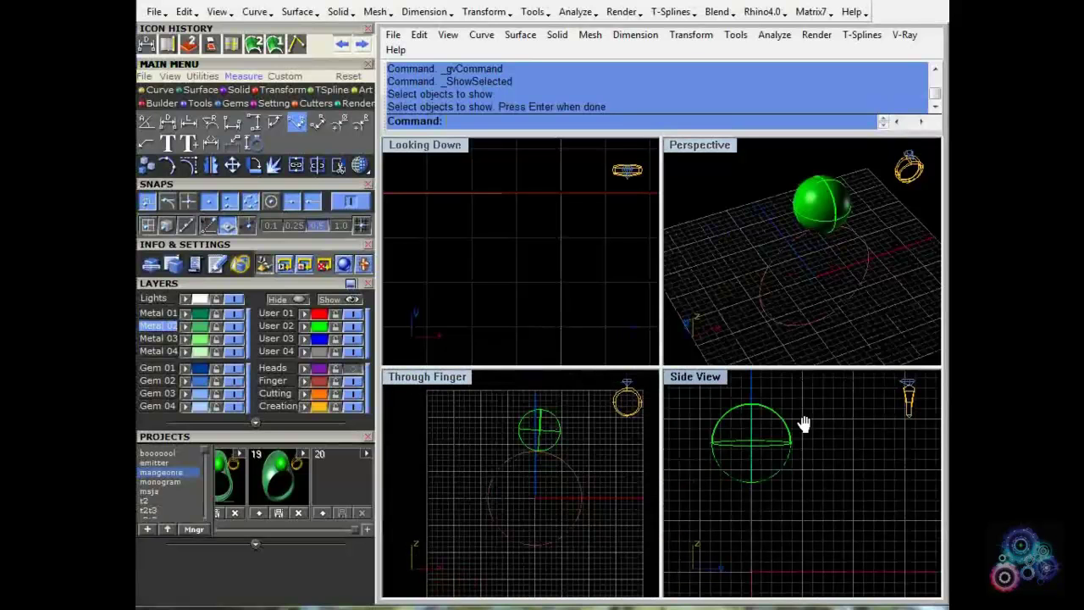
scroll(719, 456, "down", 3)
right_click_drag(720, 456, 789, 434)
scroll(789, 438, "up", 1)
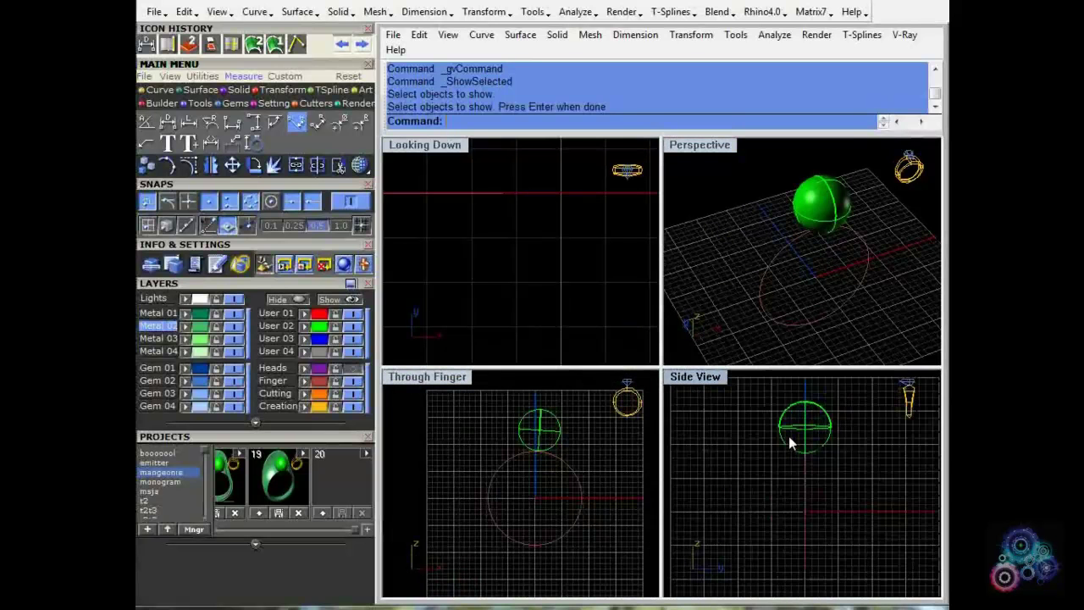
right_click_drag(535, 458, 514, 449)
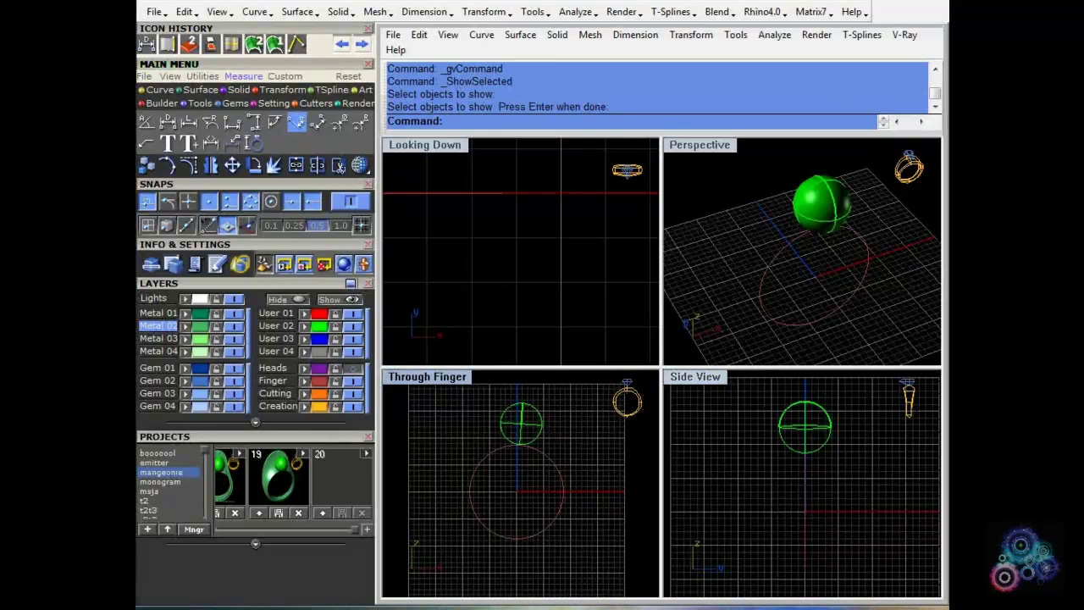
Step: Set the Looking Down view to Shaded display
left_click(425, 144)
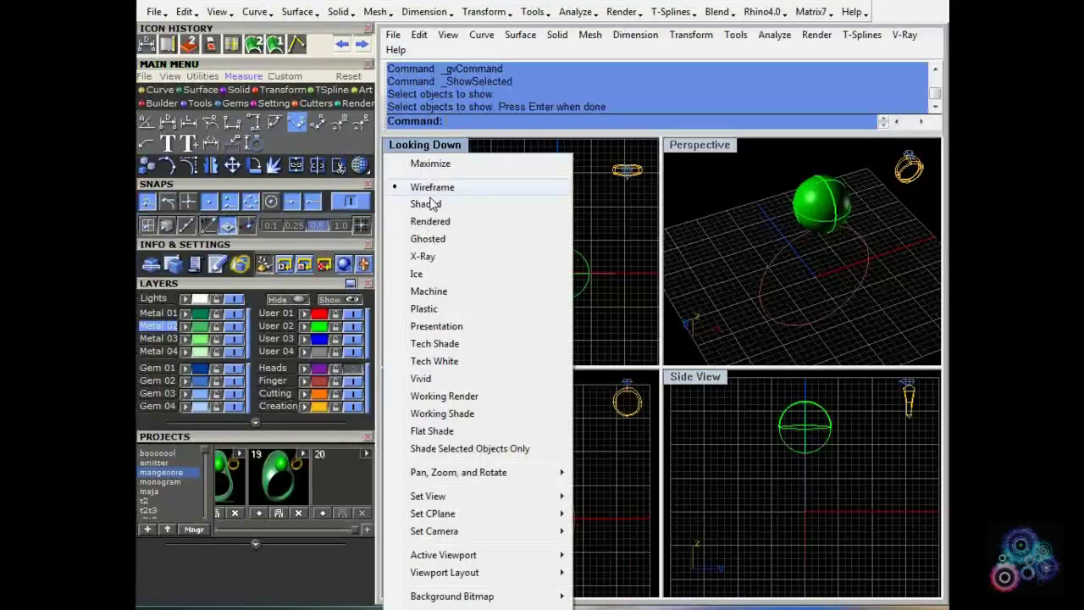
left_click(424, 203)
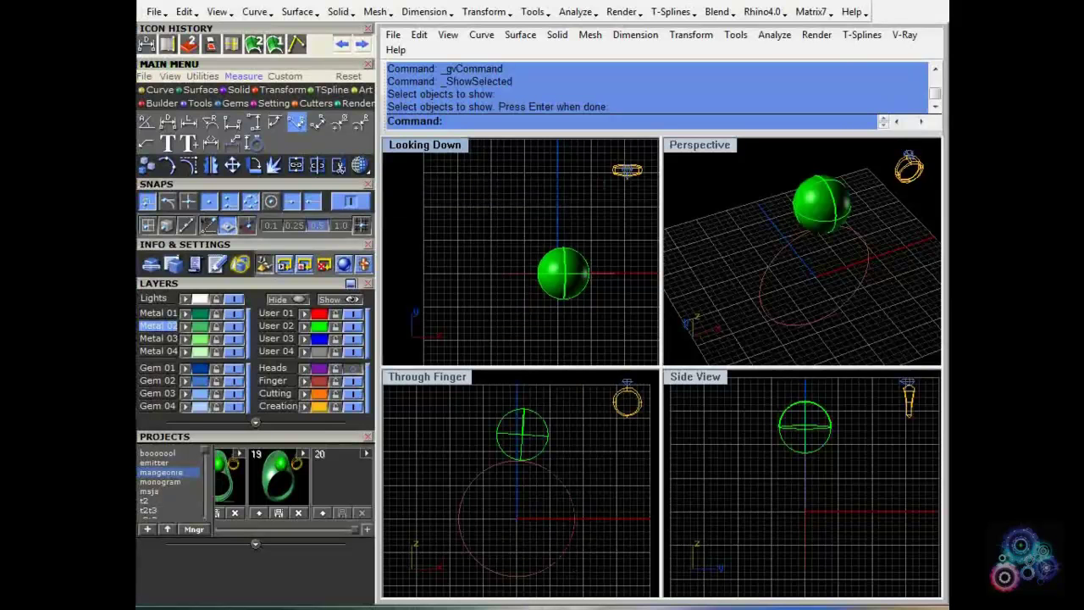
scroll(528, 240, "up", 3)
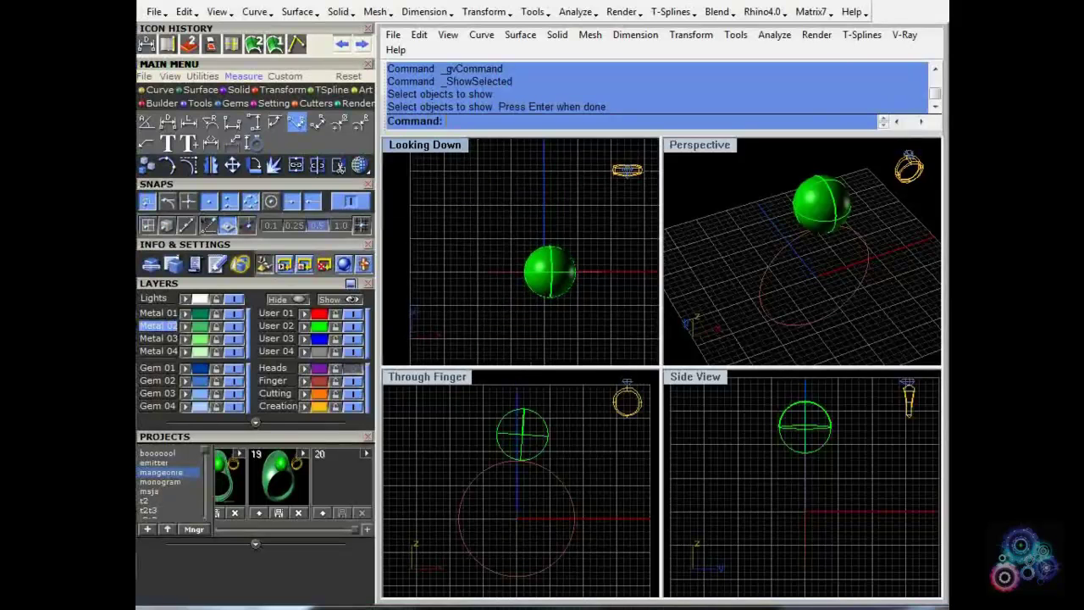
left_click(159, 89)
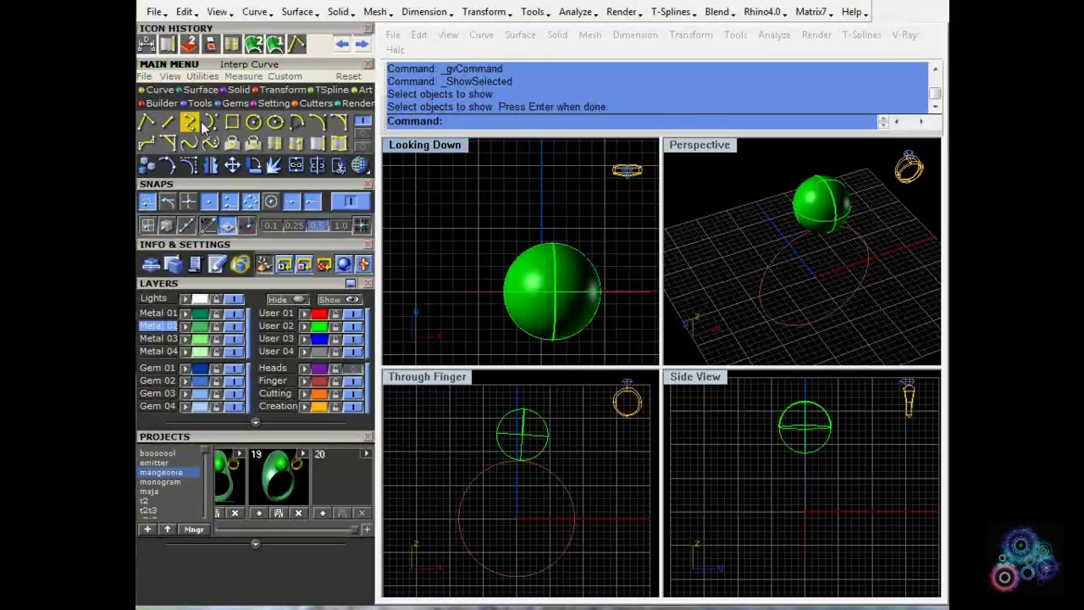
left_click(192, 123)
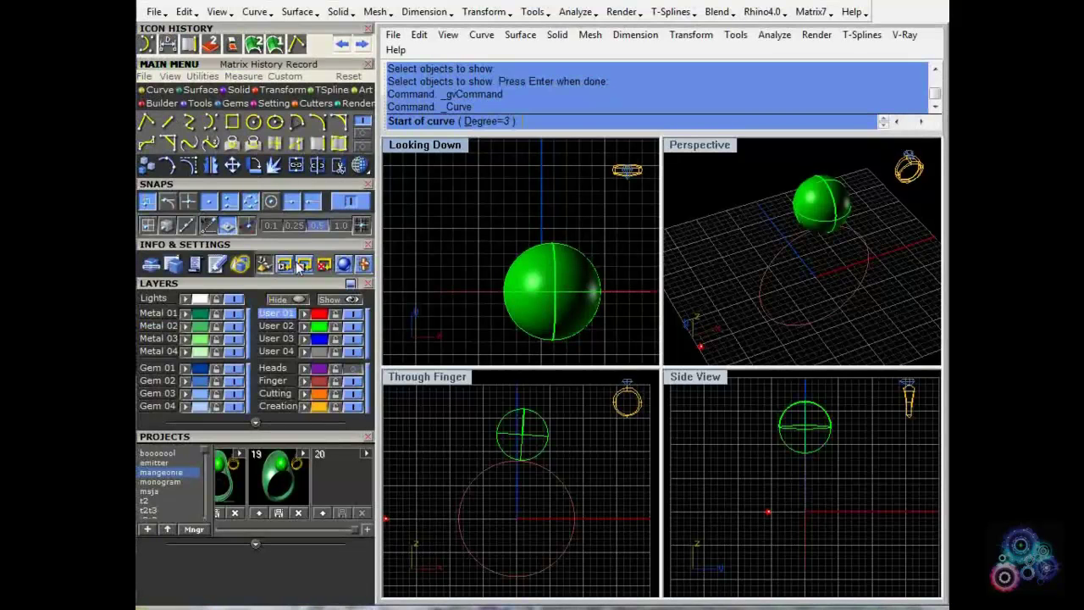
left_click(431, 154)
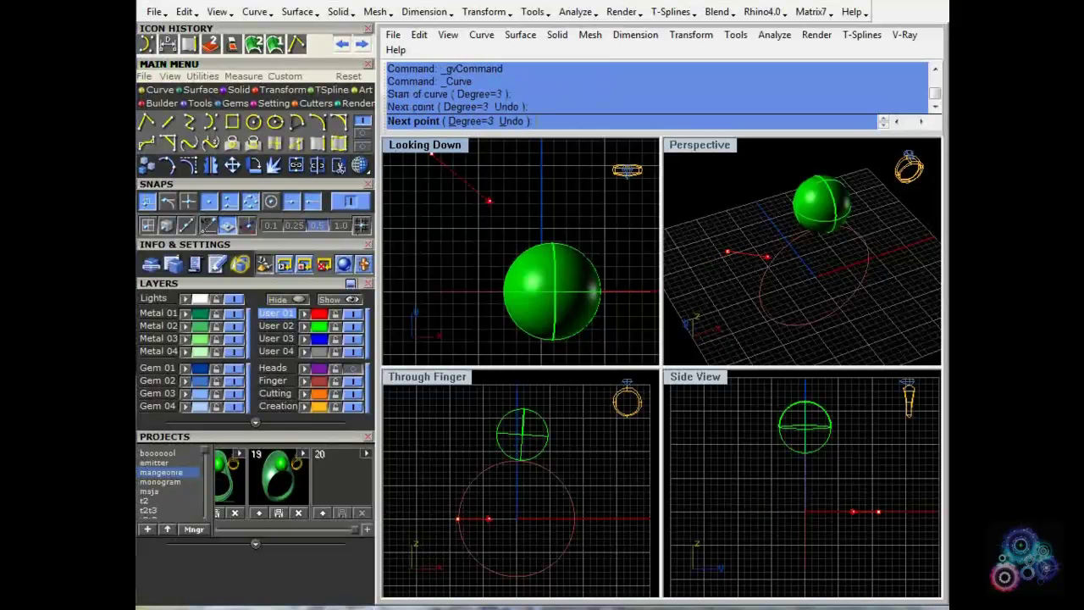
key("Escape")
Step: Draw an interpolated curve in the Looking Down view from the pearl's right side, over its upper edge, sweeping down to its lower left
double_click(425, 145)
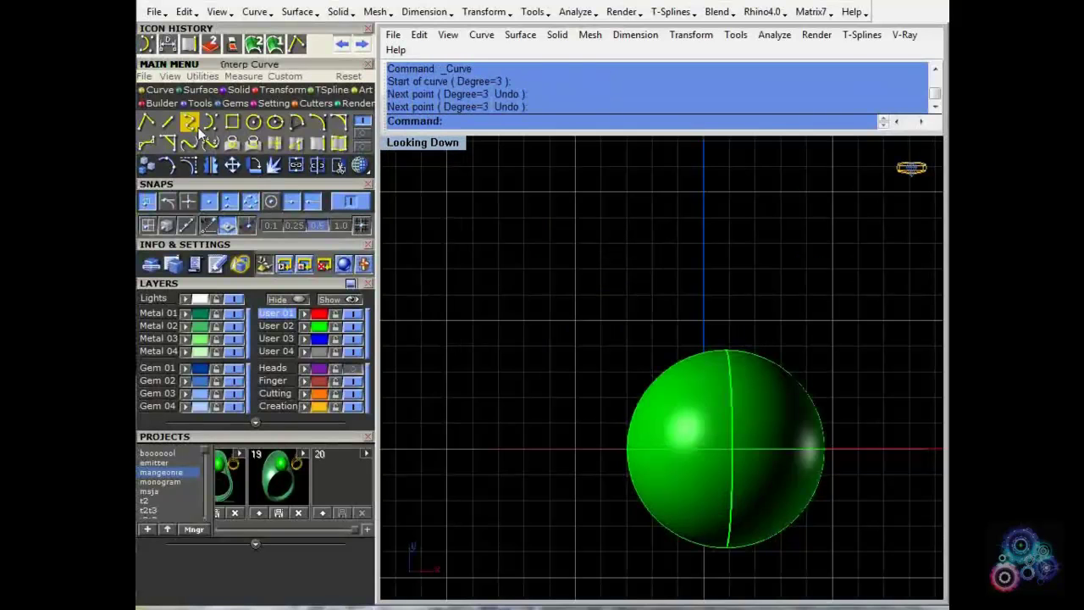
left_click(192, 124)
right_click_drag(757, 340, 727, 265)
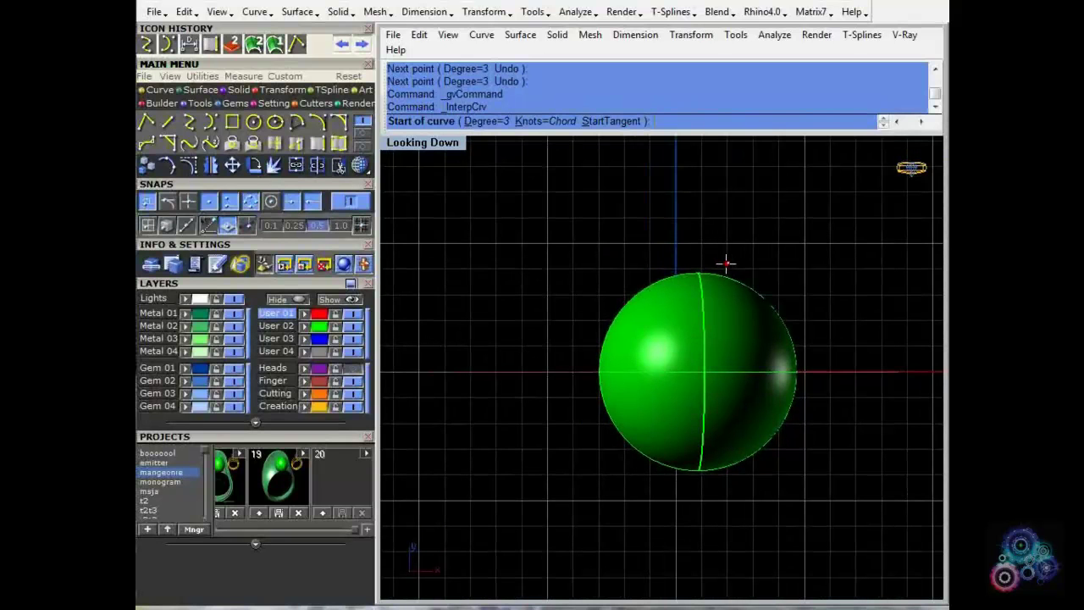
left_click(809, 376)
left_click(797, 320)
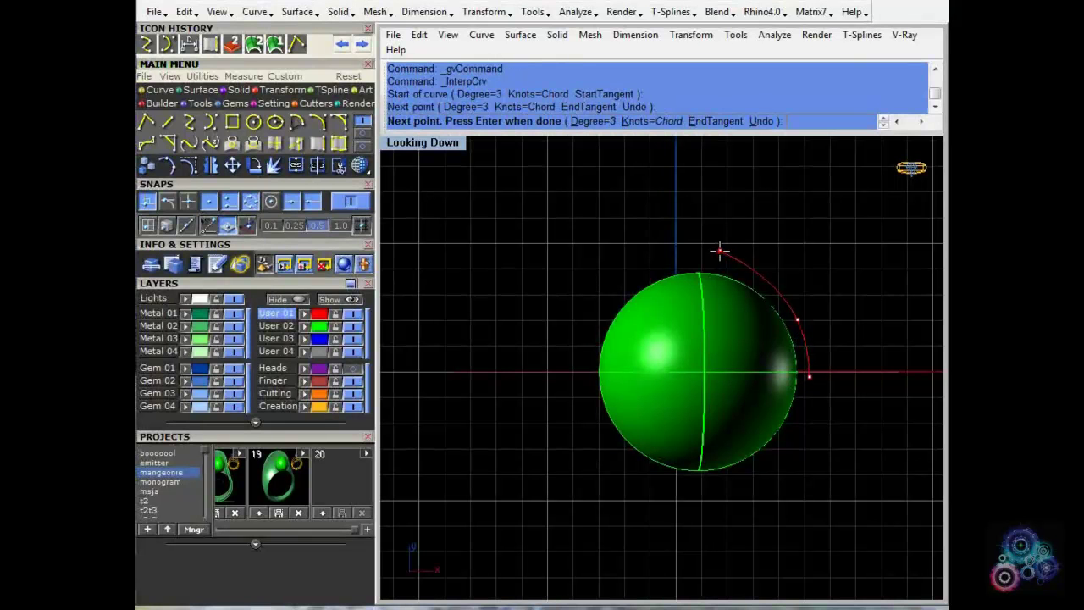
left_click(733, 235)
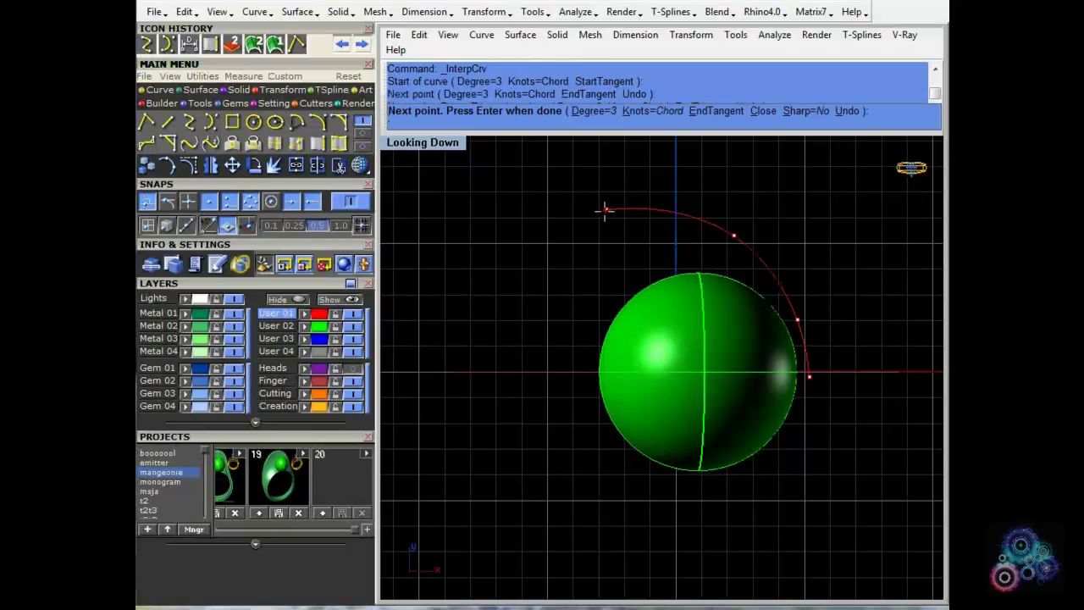
left_click(604, 224)
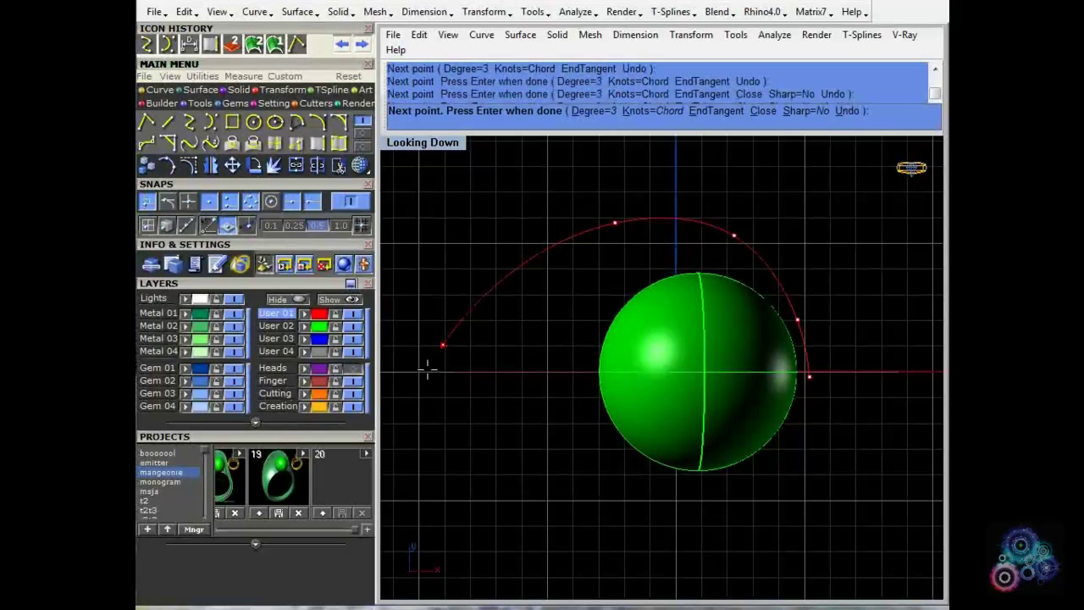
left_click(418, 493)
key("Return")
scroll(524, 389, "down", 3)
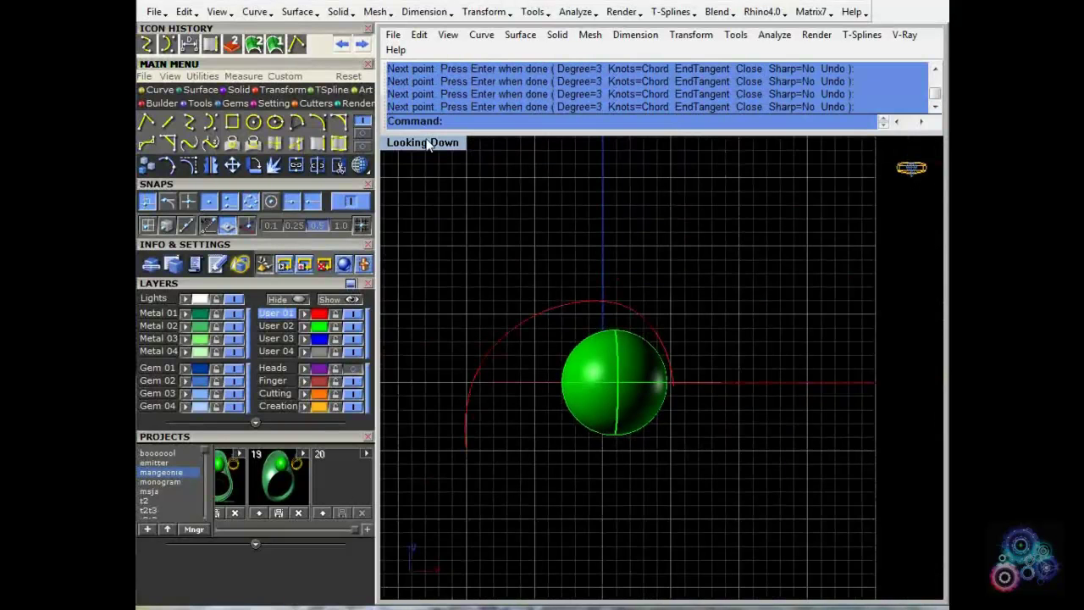
Step: Draw an interpolated curve in the Through Finger view from right of the pearl, over it, and down around the finger circle's left side
left_click(429, 142)
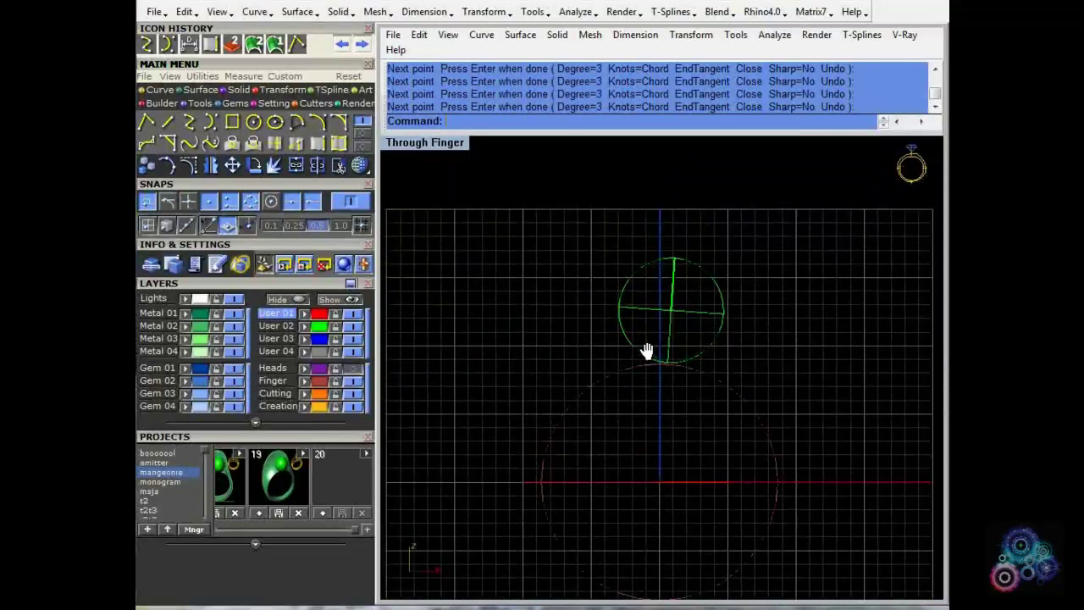
key("Return")
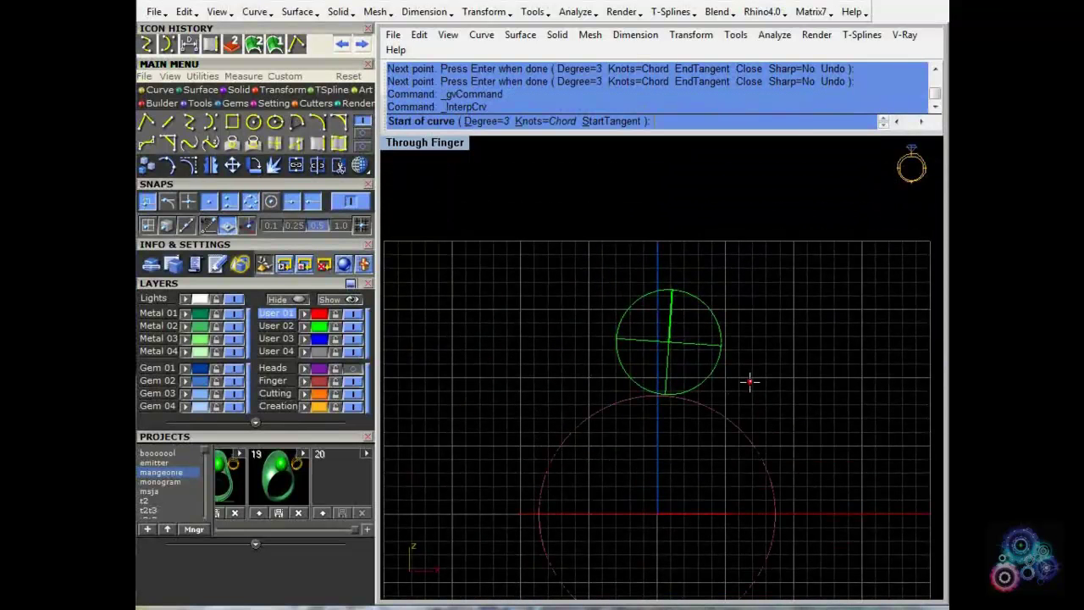
left_click(751, 381)
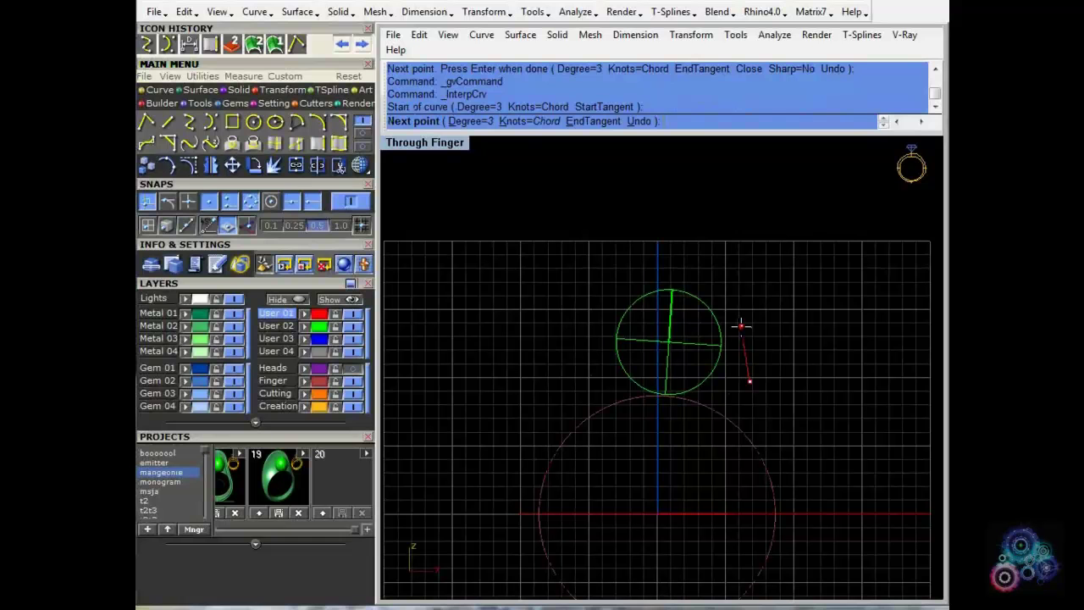
left_click(741, 325)
left_click(664, 276)
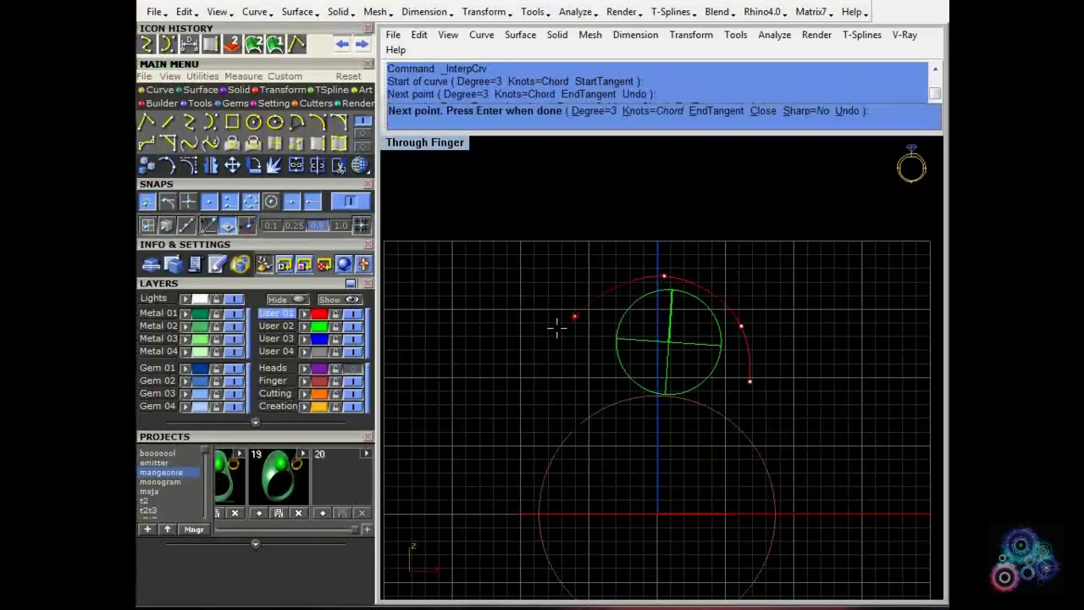
left_click(521, 359)
left_click(518, 536)
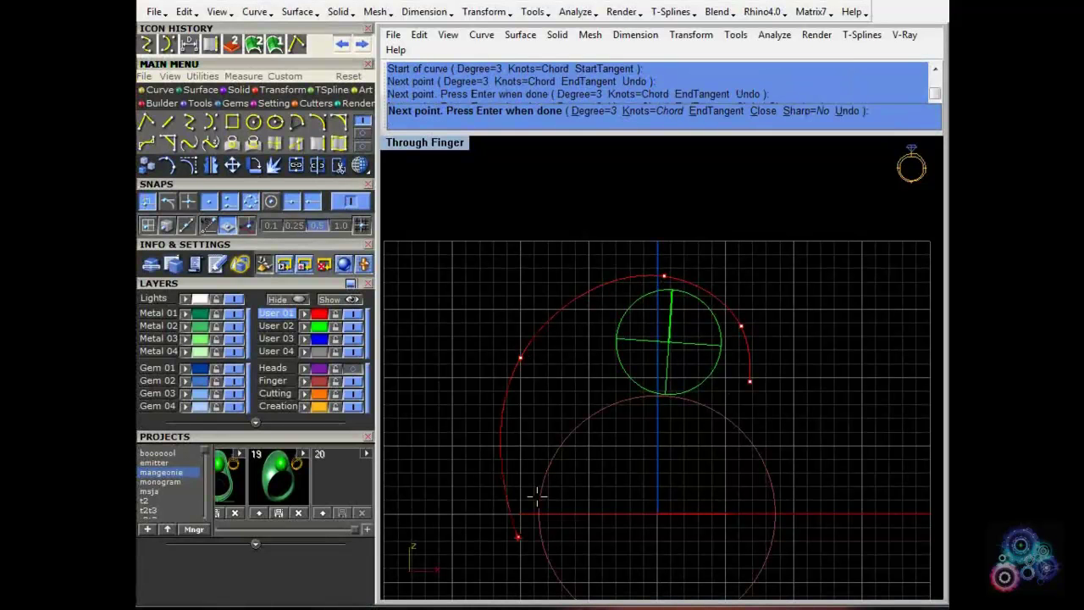
right_click_drag(537, 496, 532, 334)
left_click(554, 473)
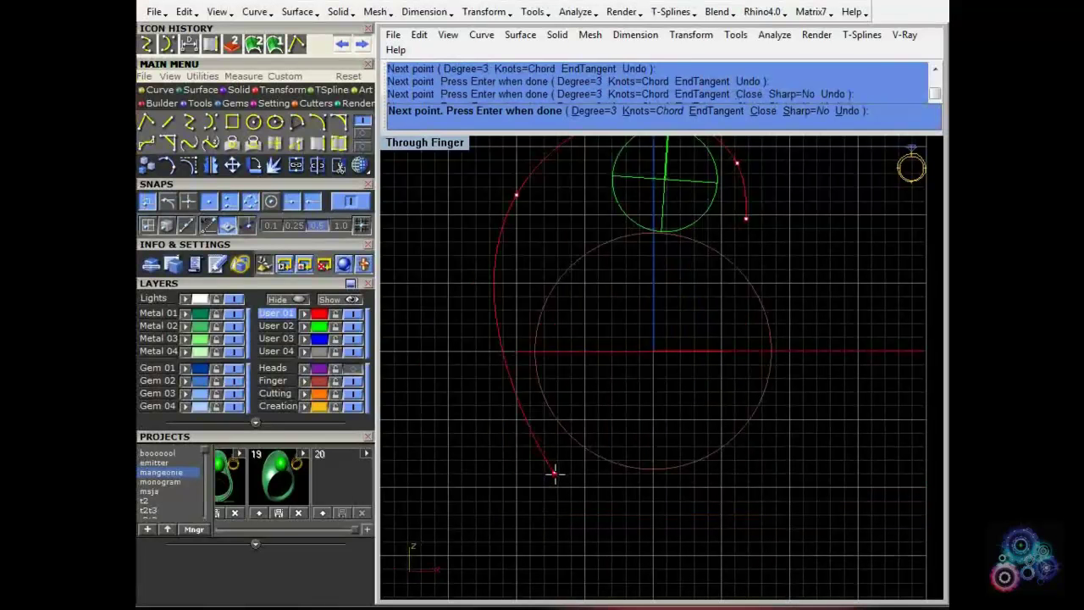
left_click(598, 515)
right_click(598, 514)
scroll(597, 499, "down", 4)
right_click_drag(613, 381, 608, 386)
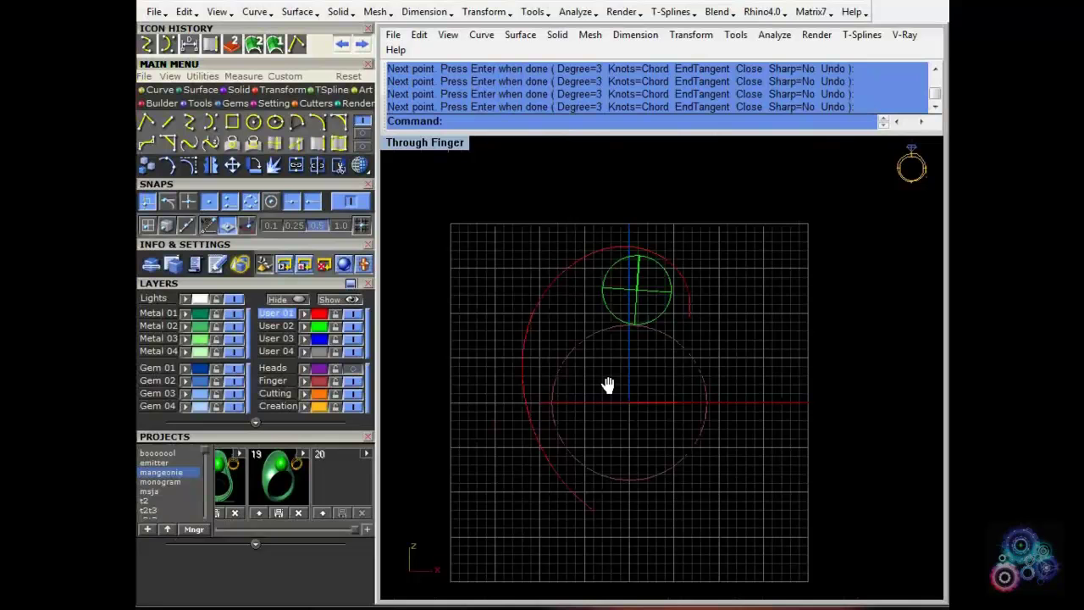
Step: Draw a horizontal line of length 3 on the Creation layer in the Looking Down view, in the empty area away from the ring curves
double_click(449, 143)
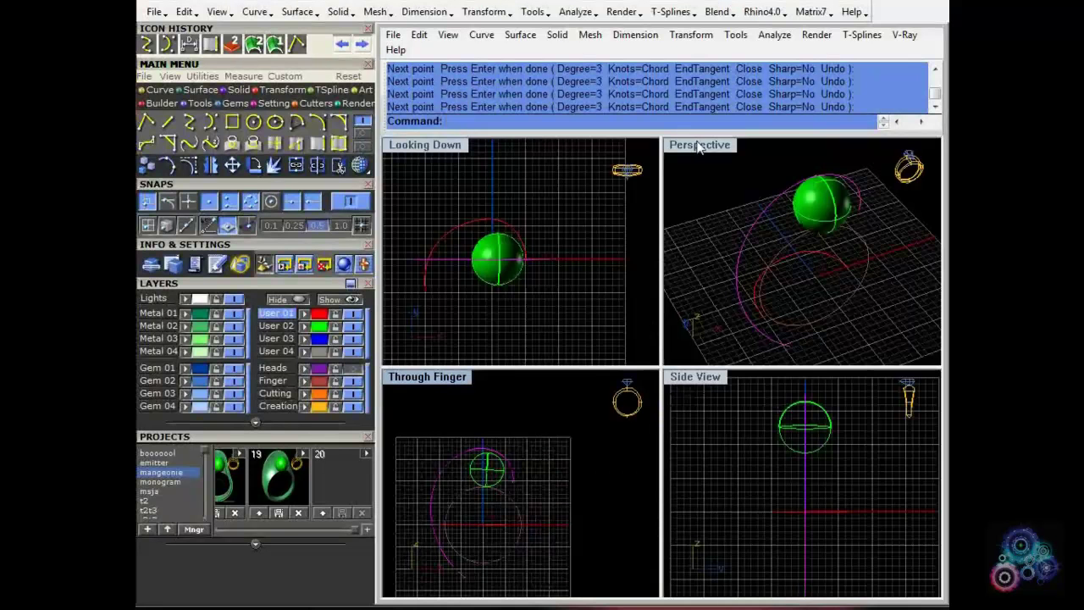
double_click(697, 145)
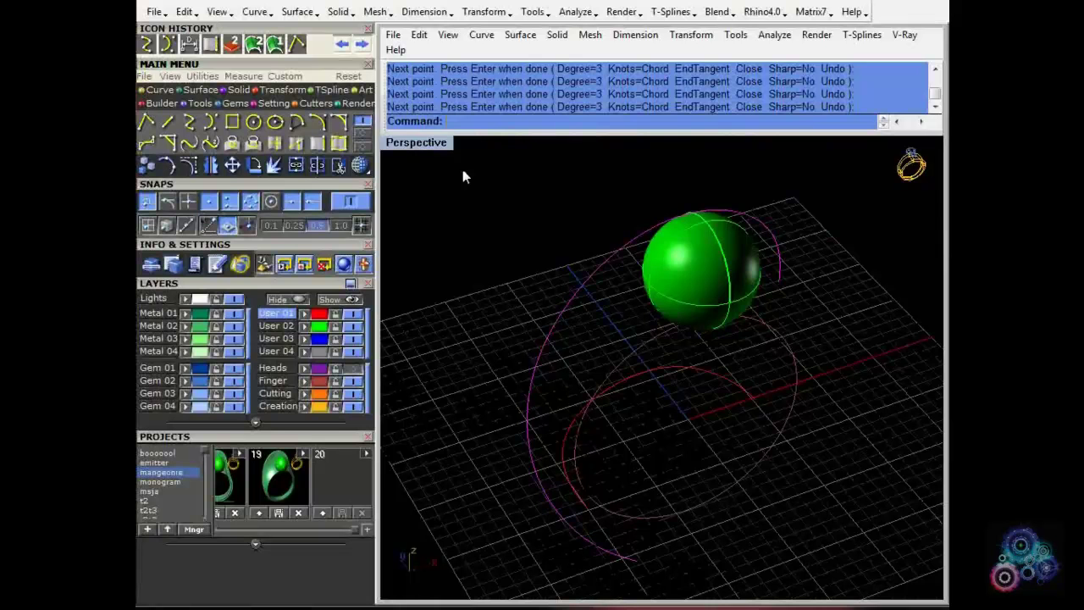
double_click(441, 144)
right_click_drag(774, 280, 720, 241)
scroll(597, 241, "down", 5)
scroll(457, 177, "up", 4)
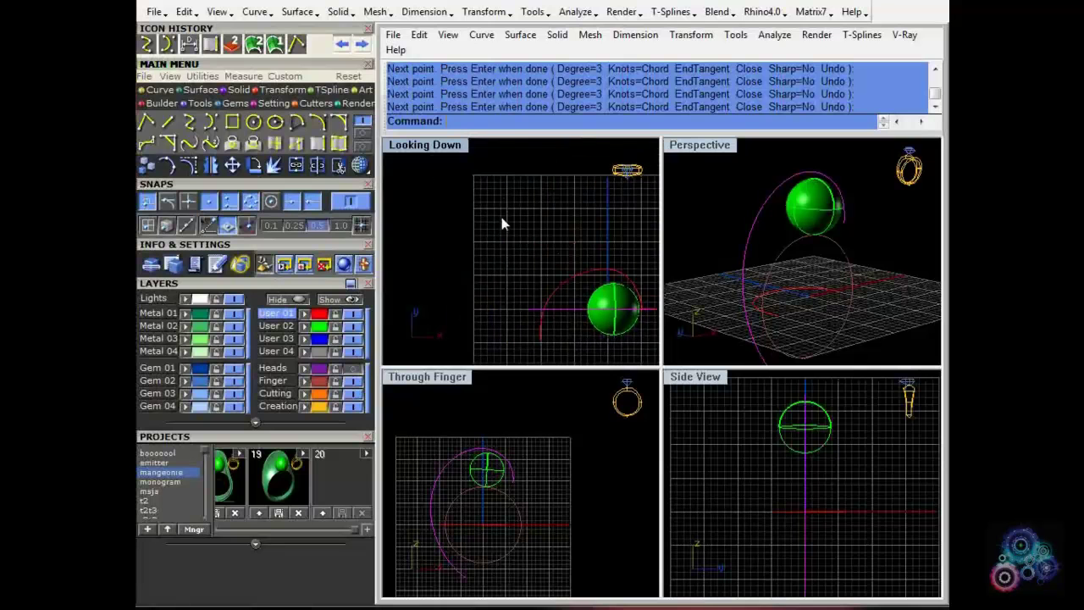
scroll(501, 223, "up", 3)
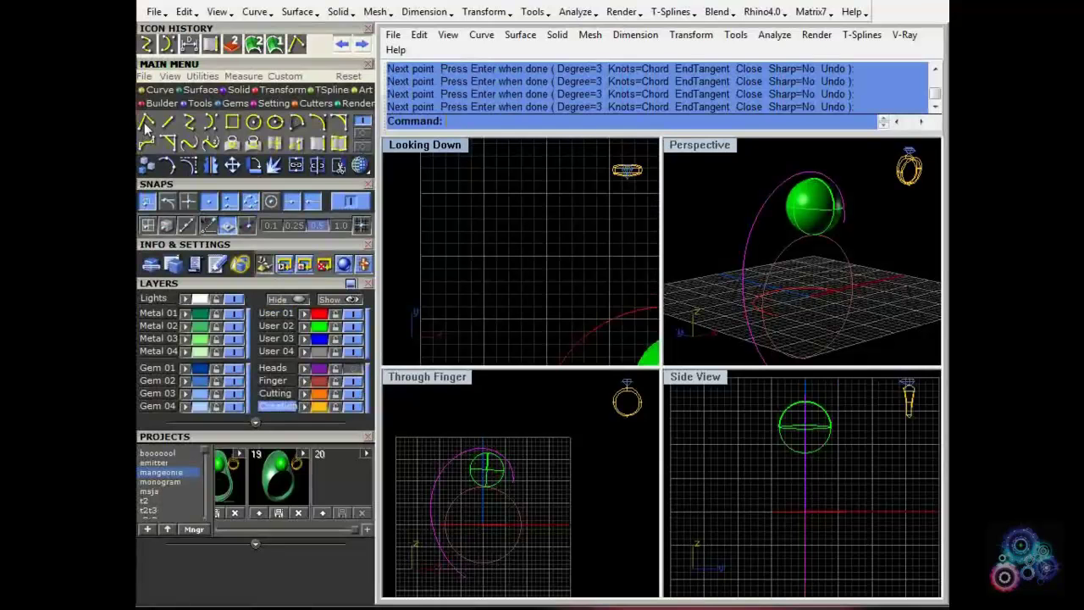
left_click(147, 121)
left_click(492, 248)
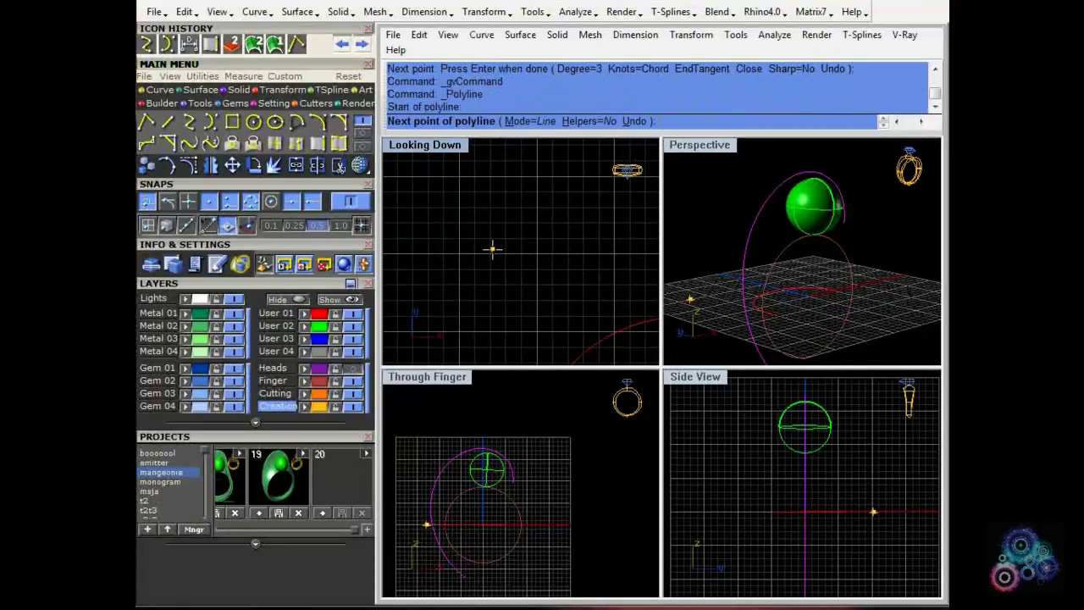
type("3")
key("Return")
left_click(542, 243)
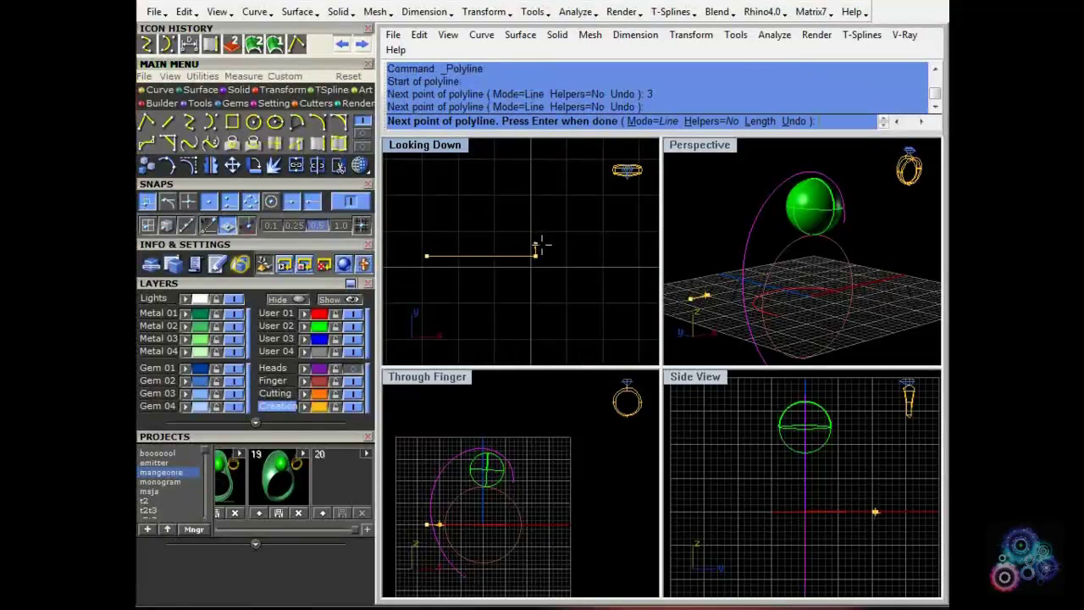
key("Return")
Step: Draw a steep line of length 1.8 from the horizontal line's left end, slanting up to the right
right_click_drag(489, 258, 542, 279)
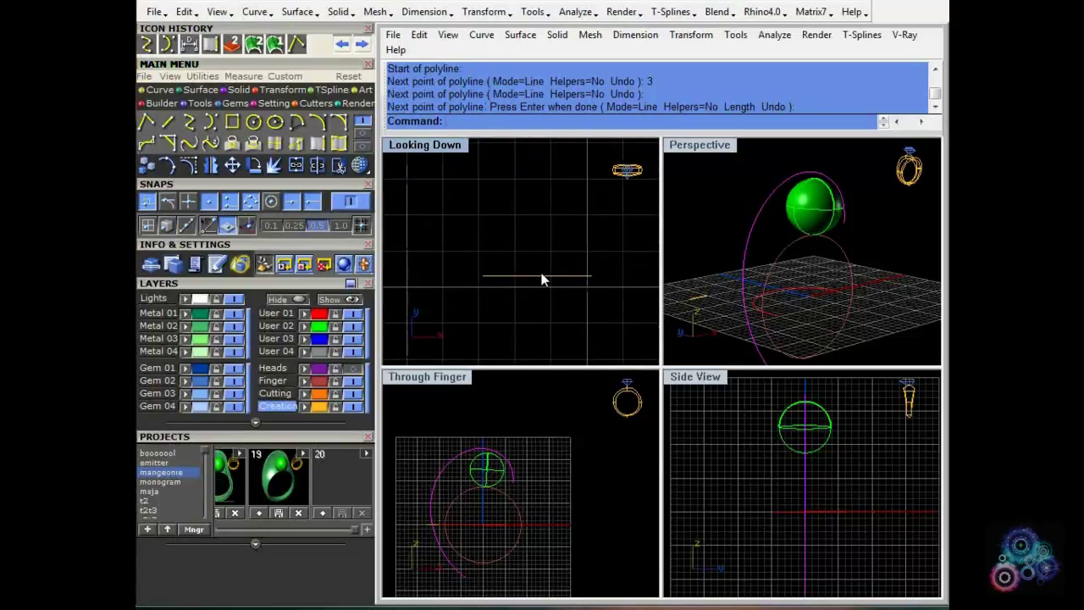
left_click(498, 276)
right_click_drag(504, 276, 489, 276)
right_click(478, 257)
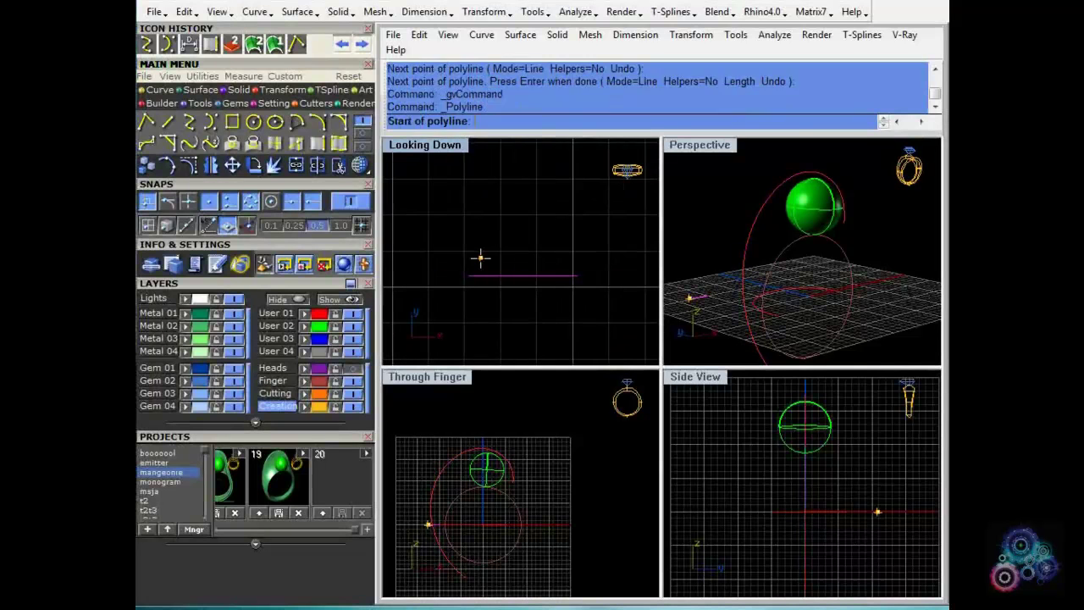
left_click(469, 276)
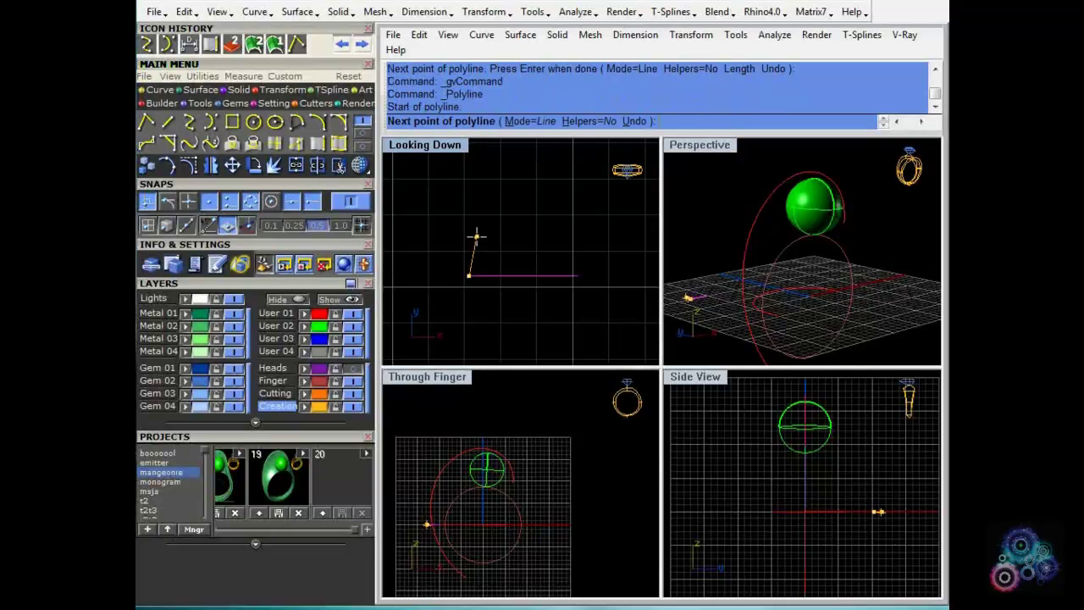
type("1.8")
key("Return")
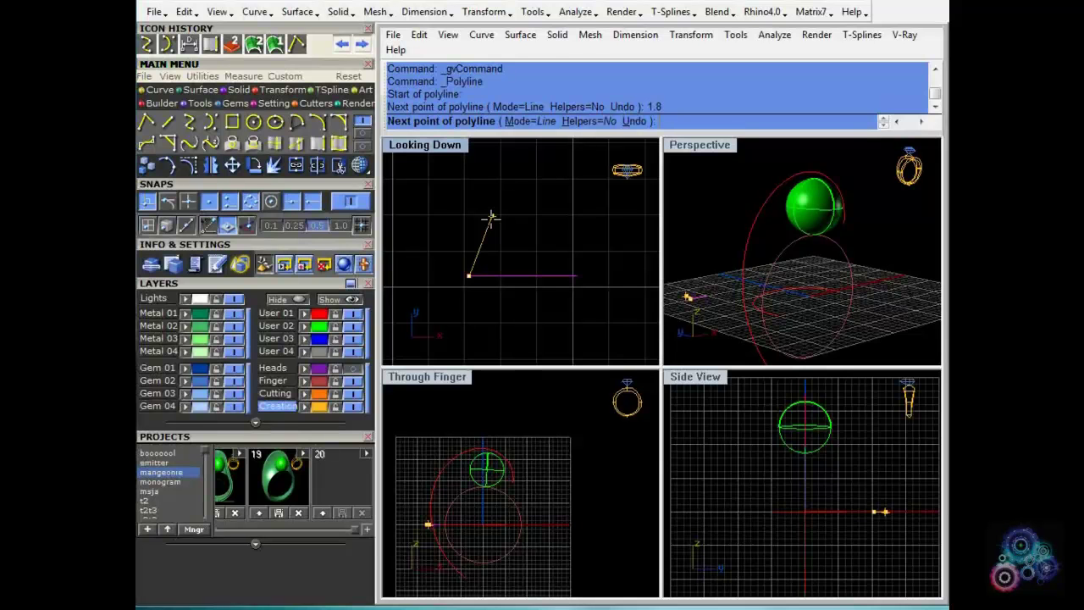
left_click(488, 215)
key("Return")
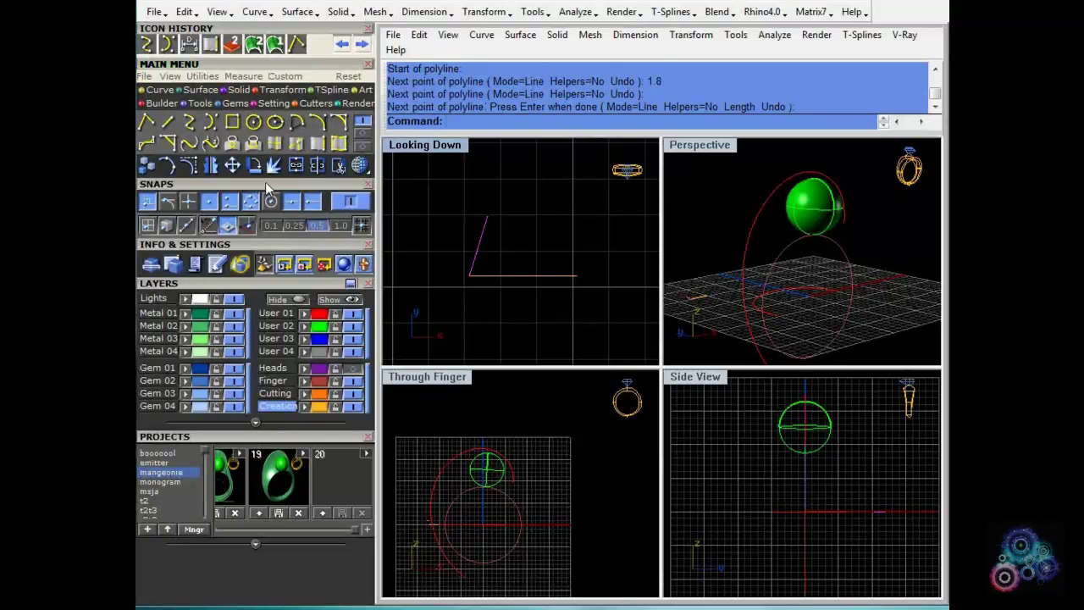
Step: Mirror the slanted line about the vertical axis through the horizontal line's midpoint and close the trapezoid with a line across its upper ends
left_click(211, 165)
left_click(524, 276)
left_click(523, 213)
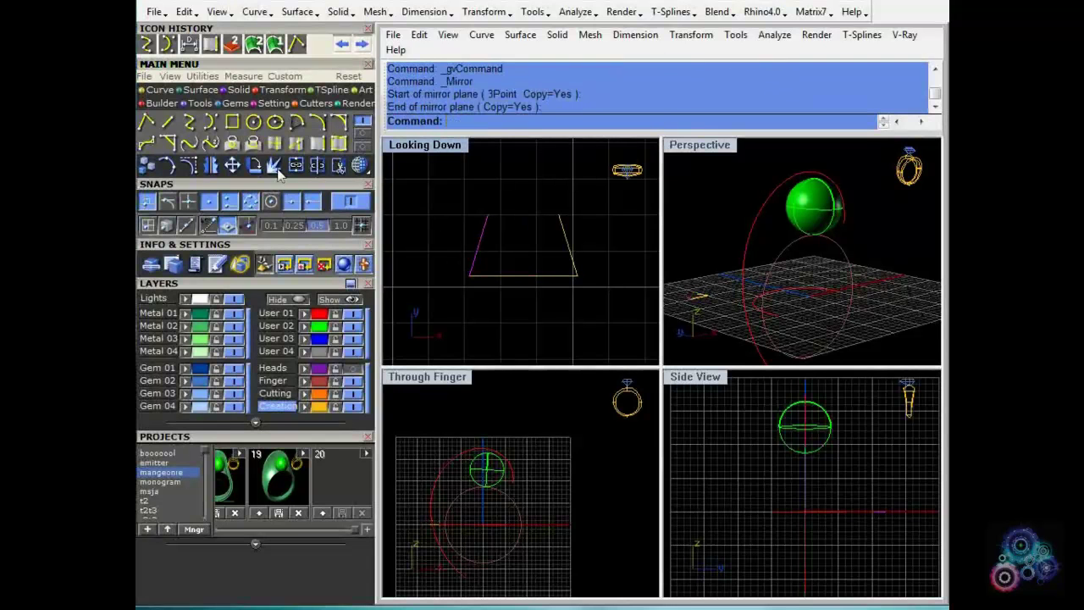
left_click(144, 123)
left_click(490, 213)
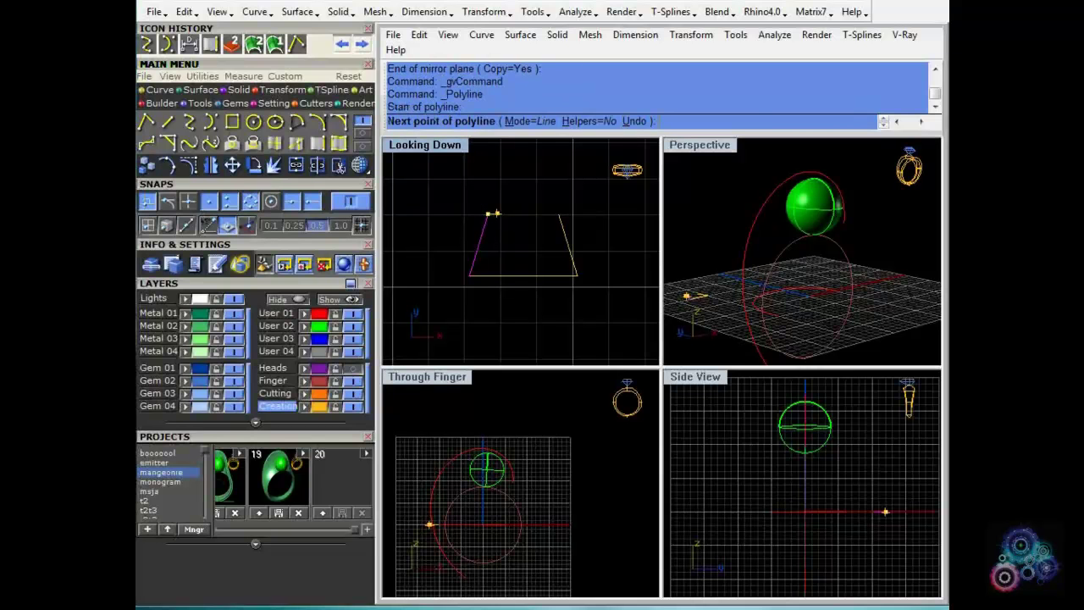
left_click(559, 213)
key("Return")
Step: Orient a perpendicular copy of the trapezoid profile onto the base of the finger circle, with Copy and YFlip set to Yes
left_click_drag(591, 202, 462, 289)
left_click(271, 91)
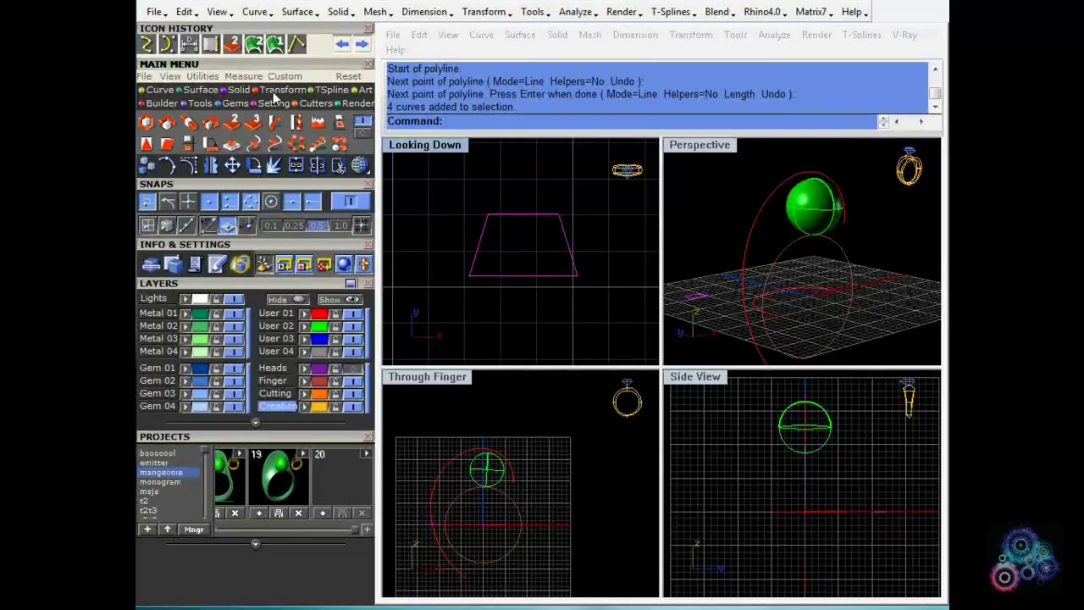
left_click(258, 146)
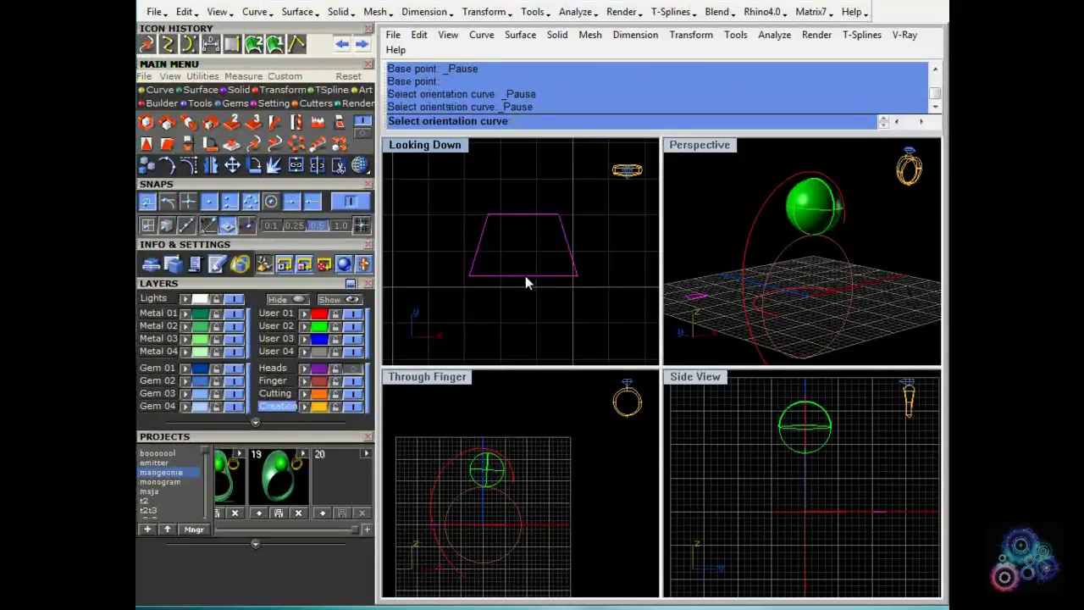
double_click(686, 151)
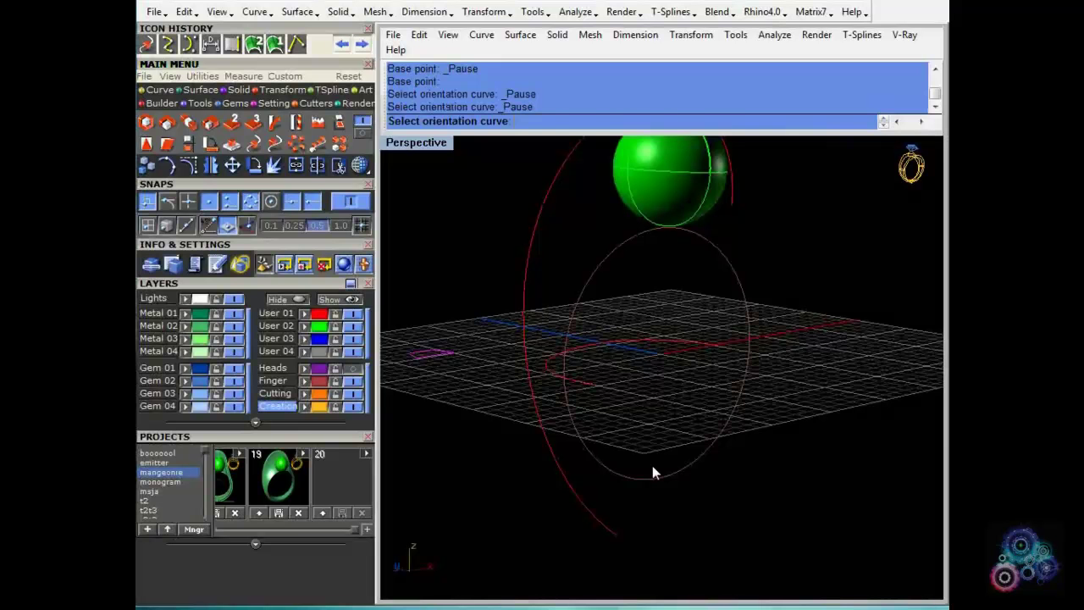
left_click(653, 467)
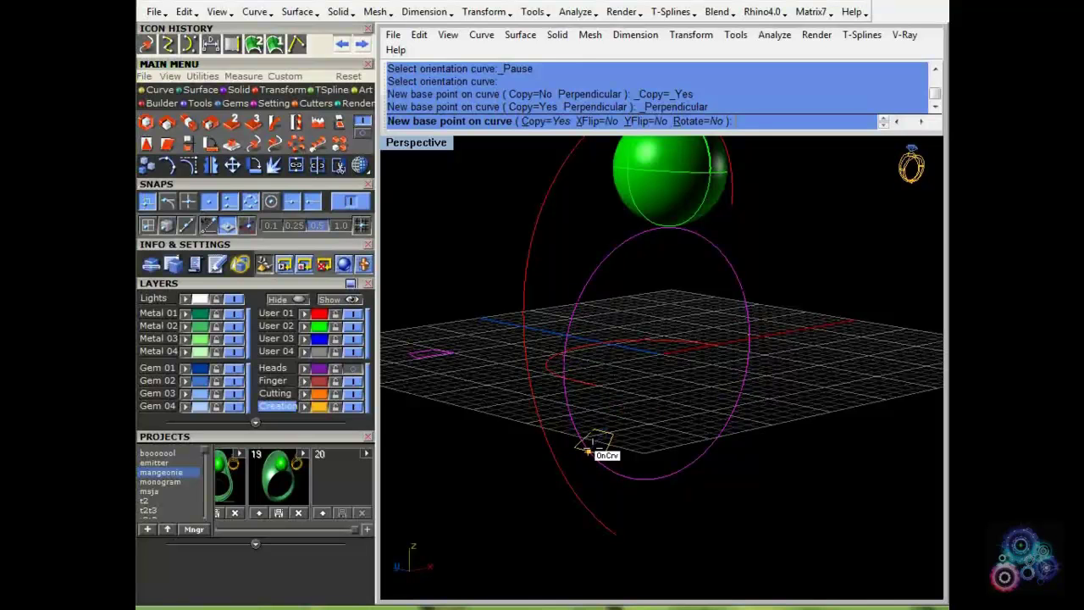
scroll(670, 397, "up", 5)
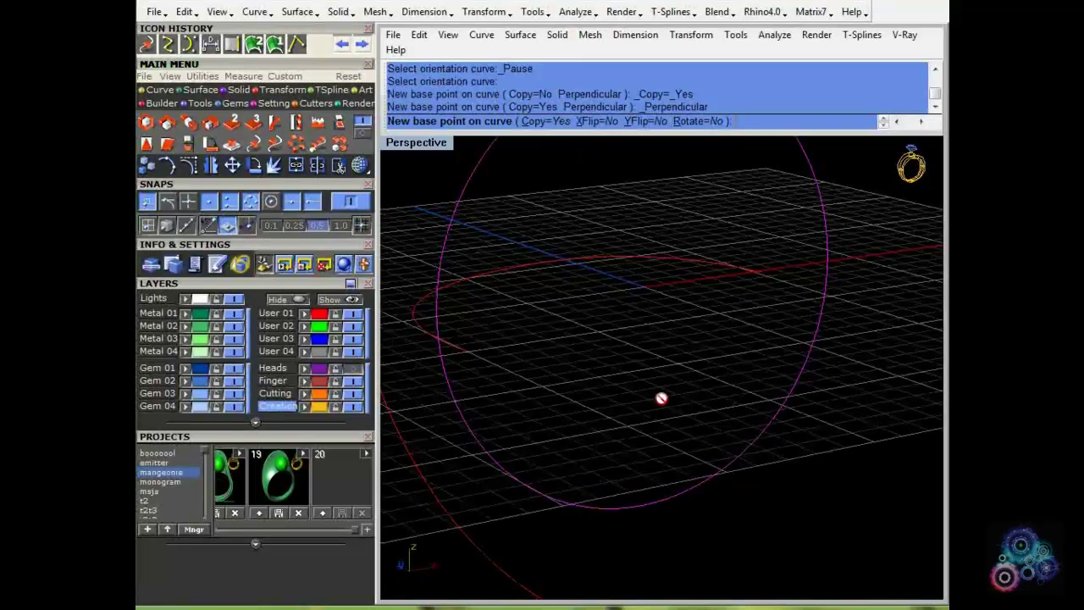
left_click(649, 122)
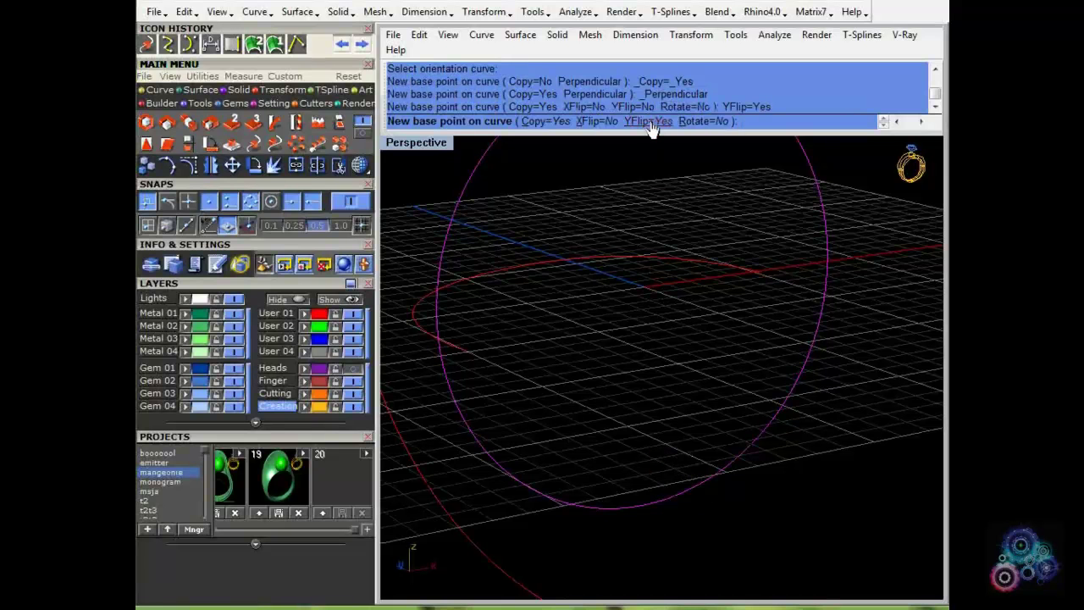
left_click(641, 503)
scroll(641, 501, "down", 4)
right_click(663, 468)
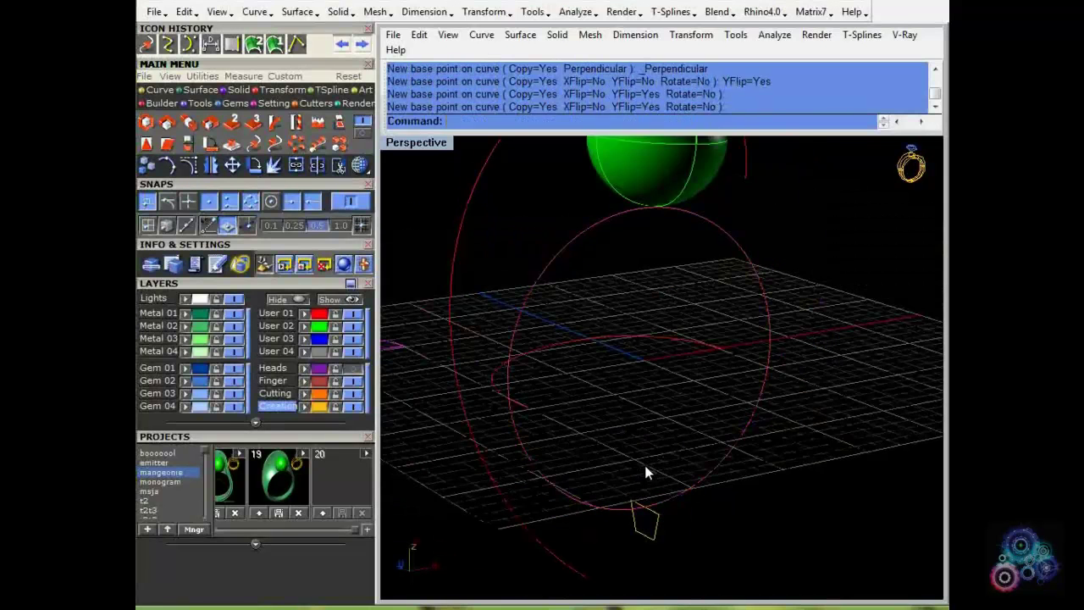
Step: Copy the finger circle from the midpoint of the placed profile's wide edge to that edge's end corner
right_click_drag(628, 437, 767, 528)
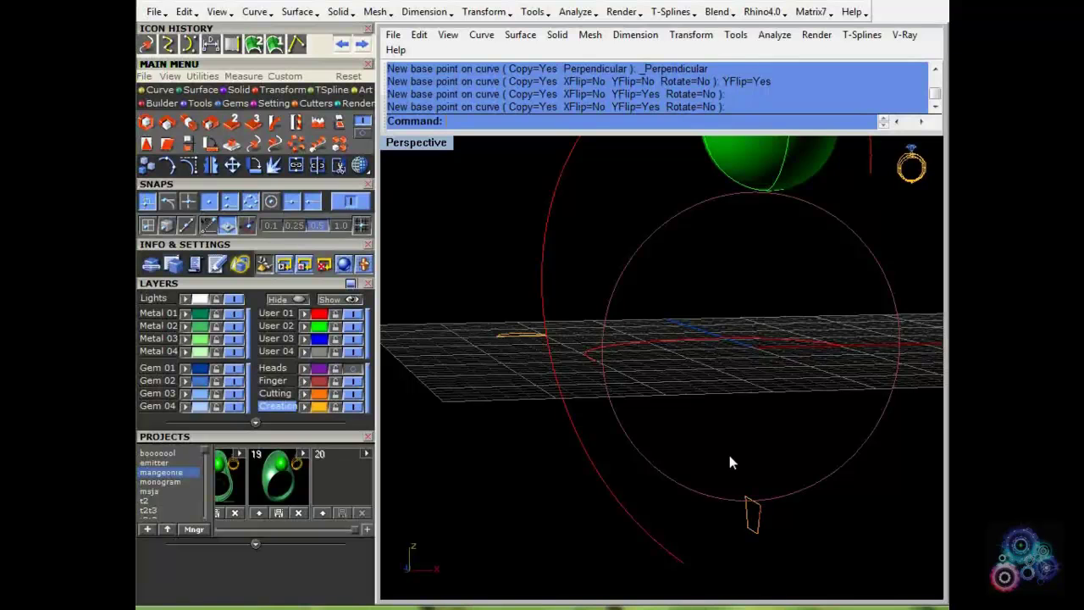
right_click_drag(728, 454, 681, 357)
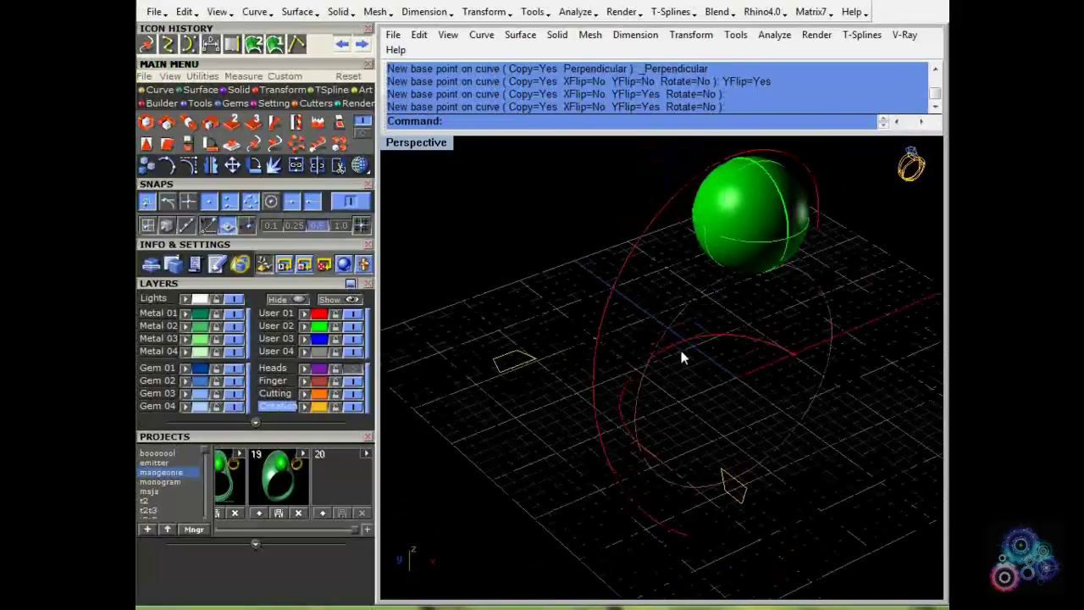
left_click(149, 91)
left_click(691, 302)
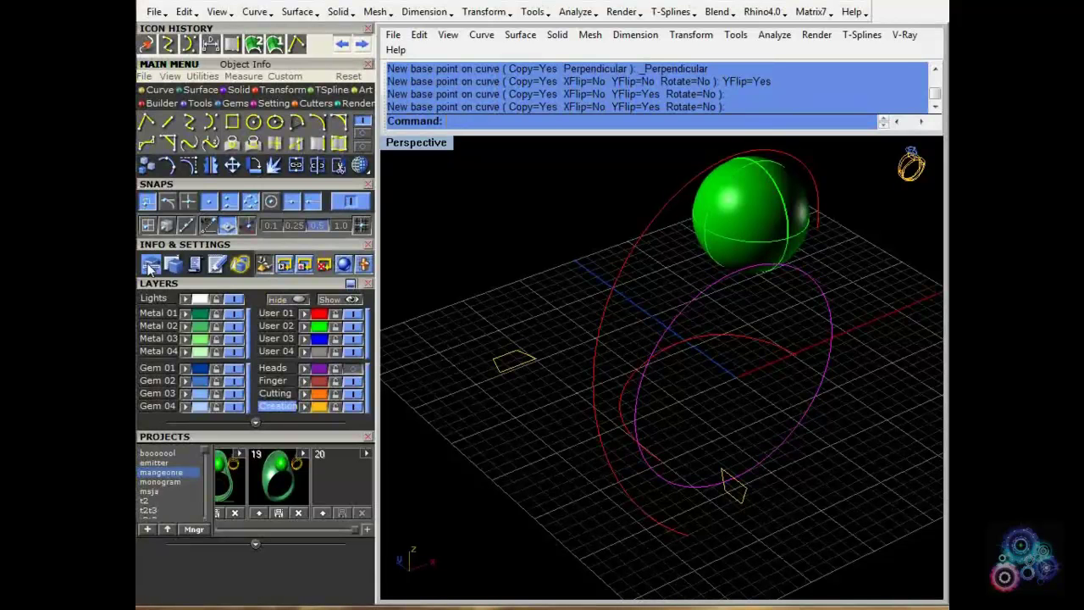
left_click(150, 167)
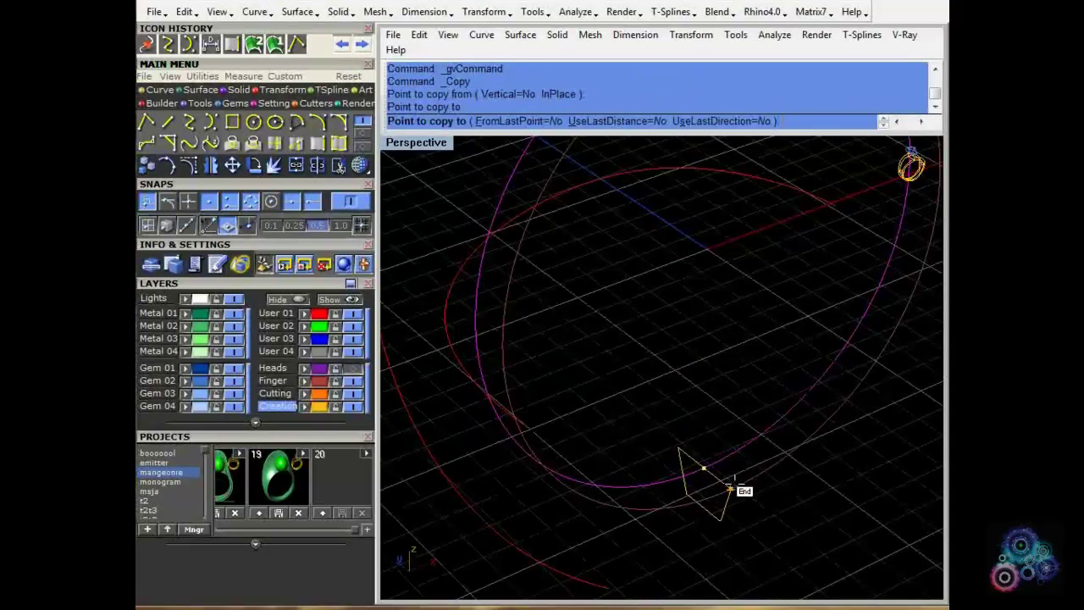
key("Return")
scroll(720, 475, "down", 5)
scroll(714, 489, "up", 2)
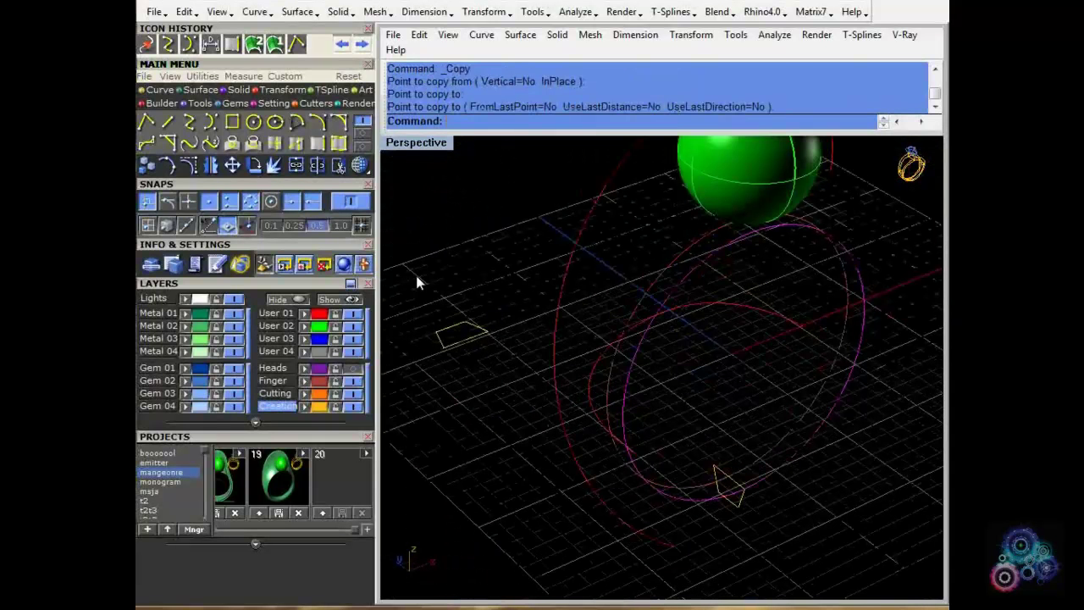
Step: Split the copied circle at its side quadrants and the profile corner, and delete its upper and lower-left arcs
left_click(308, 173)
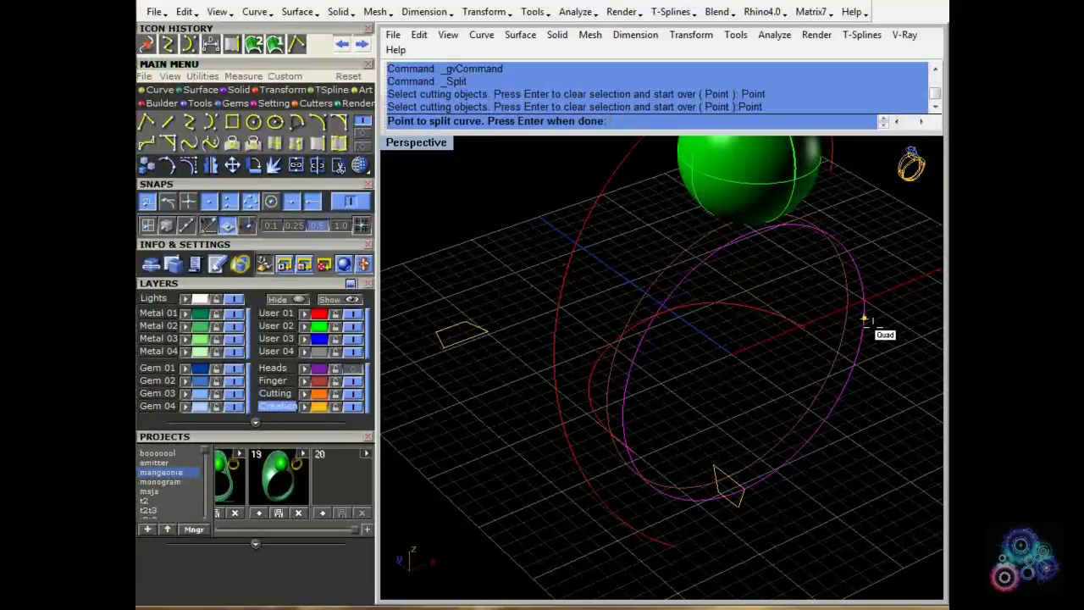
left_click(859, 352)
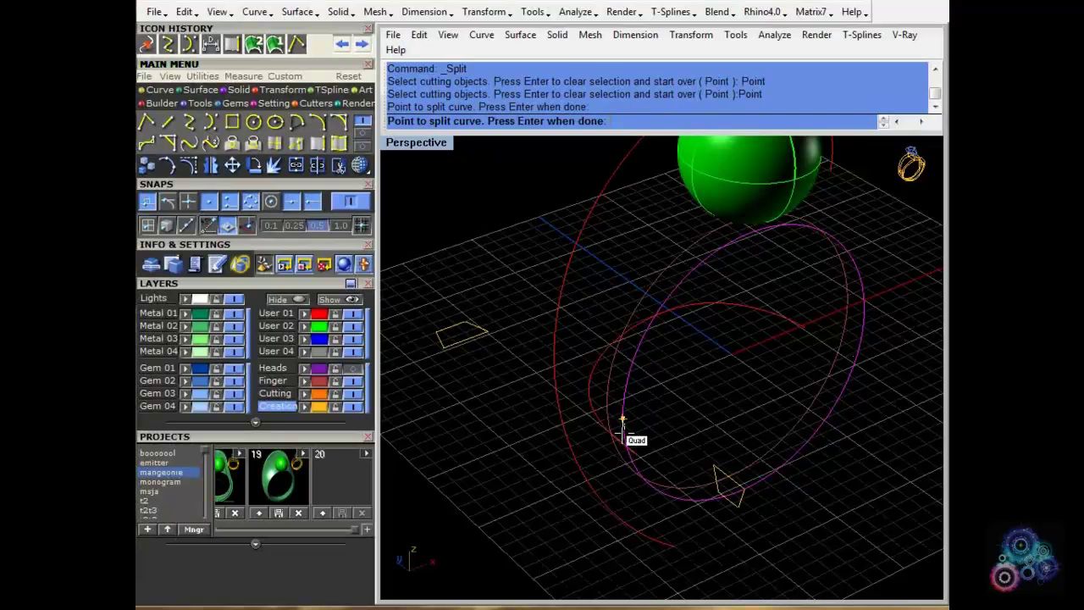
left_click(623, 421)
key("Return")
left_click(734, 246)
key("Delete")
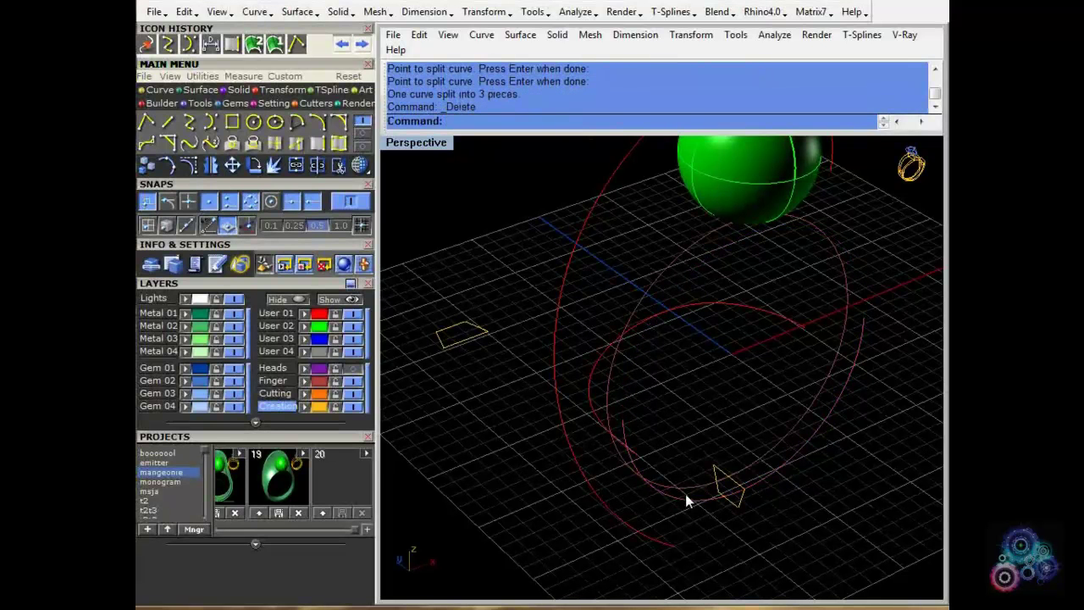
left_click(686, 496)
key("Delete")
Step: Create a 3D curve from two views using the Looking Down curve first and the Through Finger curve second
right_click_drag(686, 496, 702, 439)
left_click(831, 509)
right_click_drag(769, 463, 684, 360)
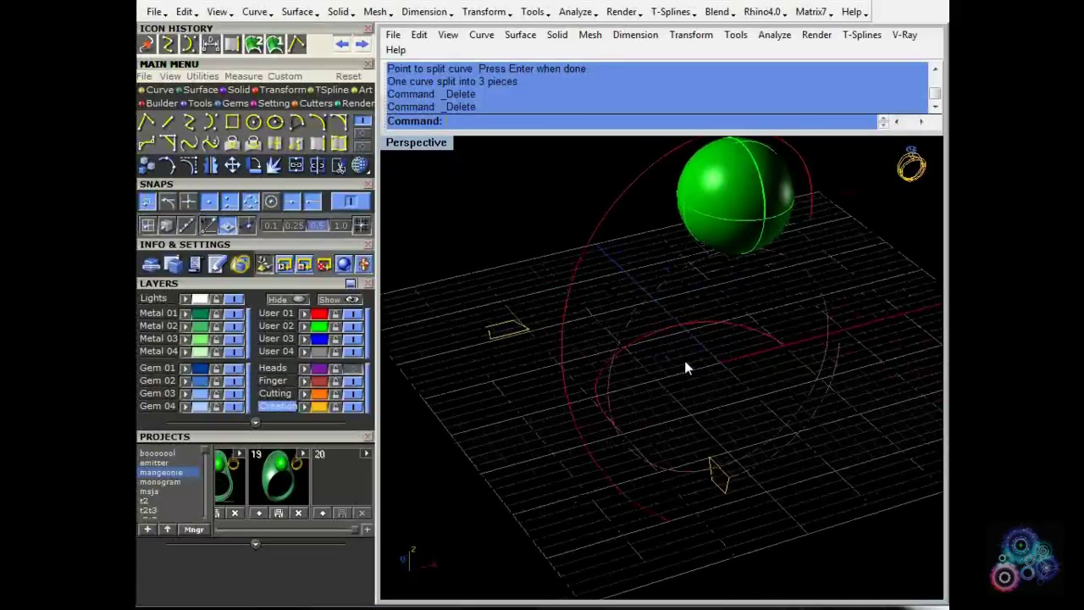
left_click(193, 123)
right_click_drag(673, 259, 669, 384)
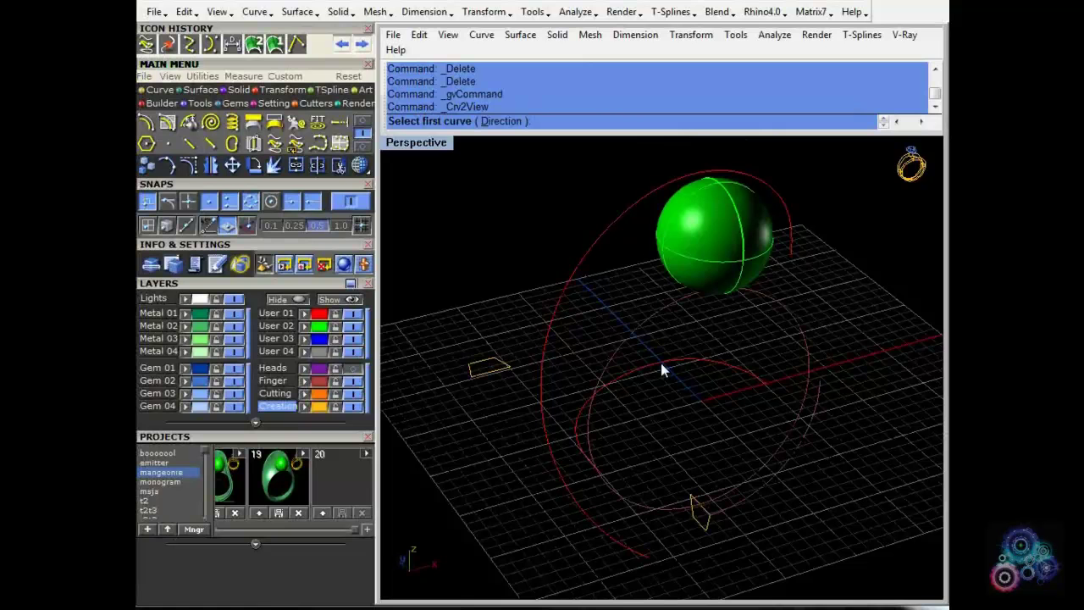
left_click(662, 370)
left_click(598, 240)
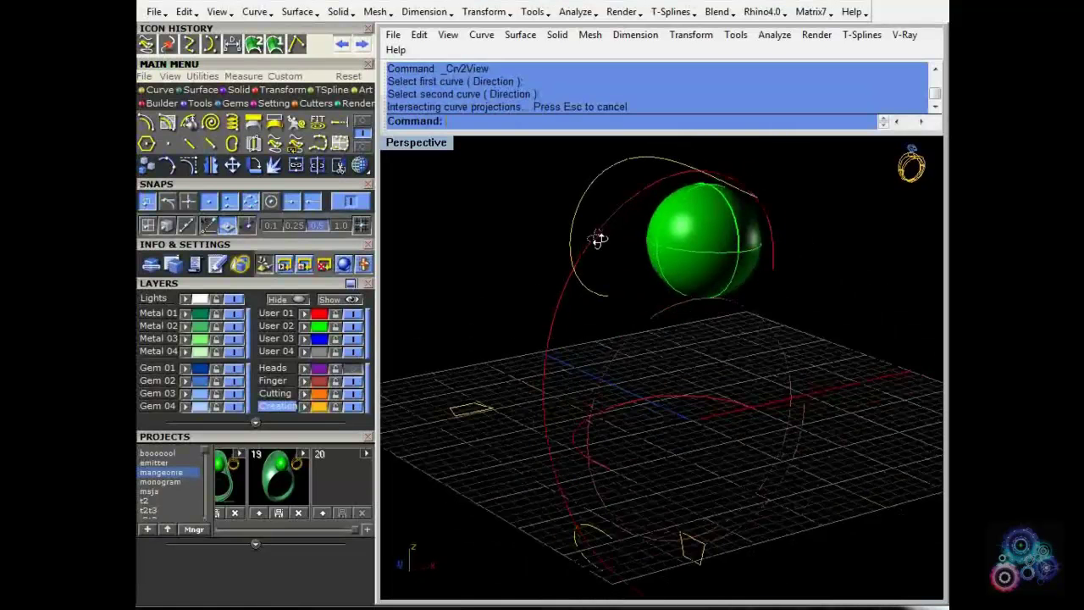
Step: Begin a blend curve with G2 continuity from the front end of the upper 3D curve to the lower end of the remaining circle arc
right_click_drag(598, 239, 616, 287)
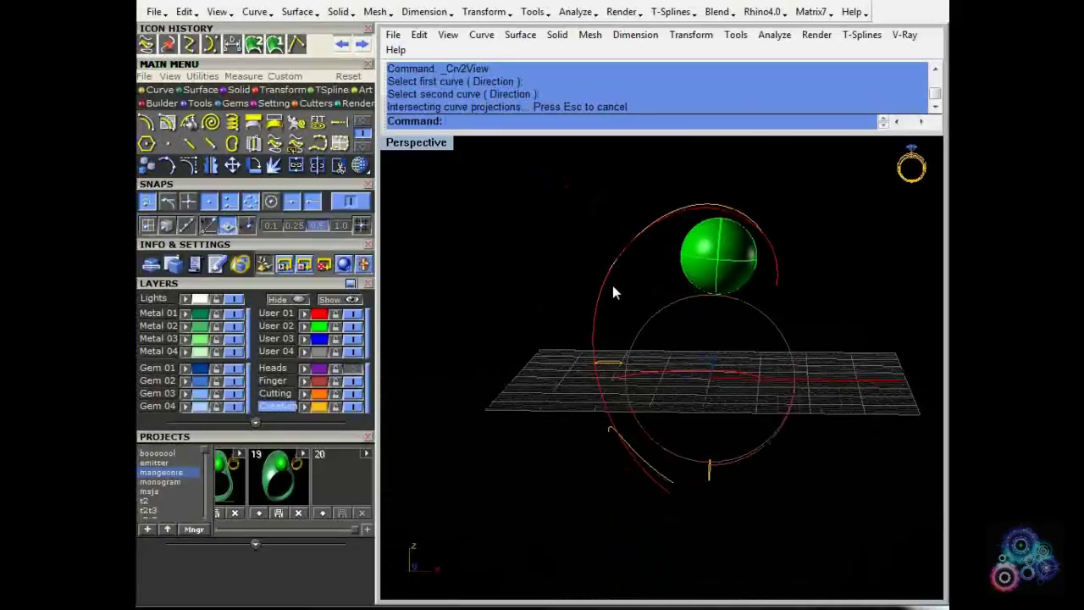
right_click_drag(615, 292, 709, 305)
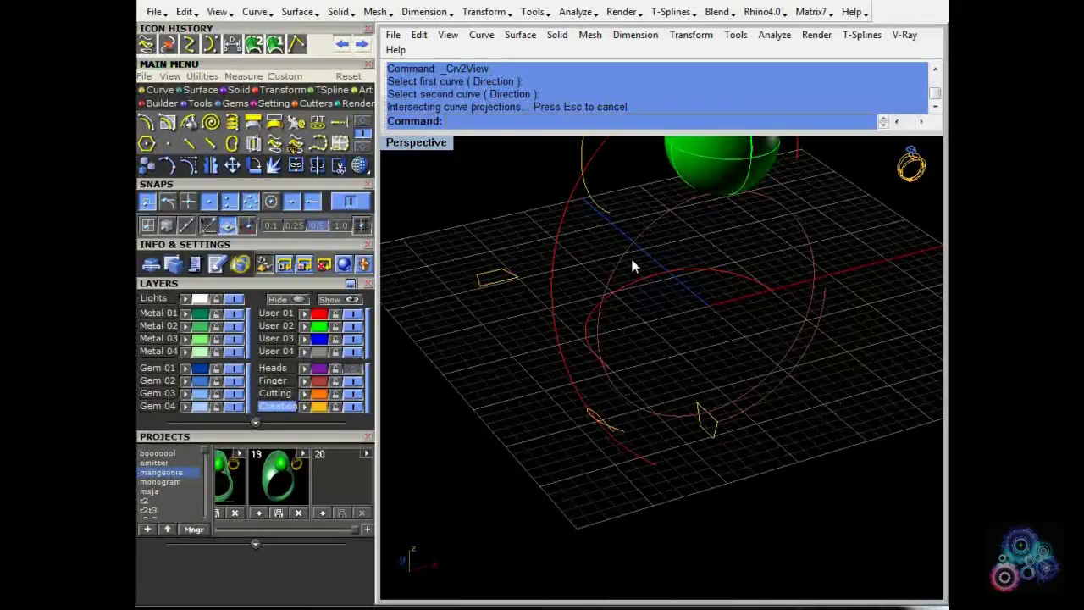
right_click_drag(632, 266, 617, 359, "shift")
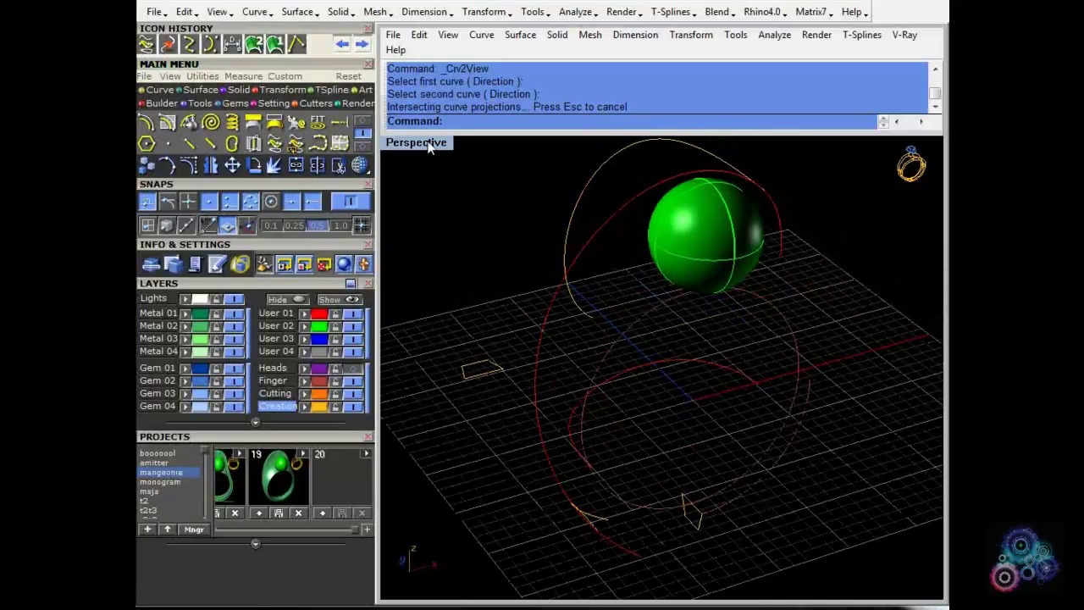
left_click(160, 91)
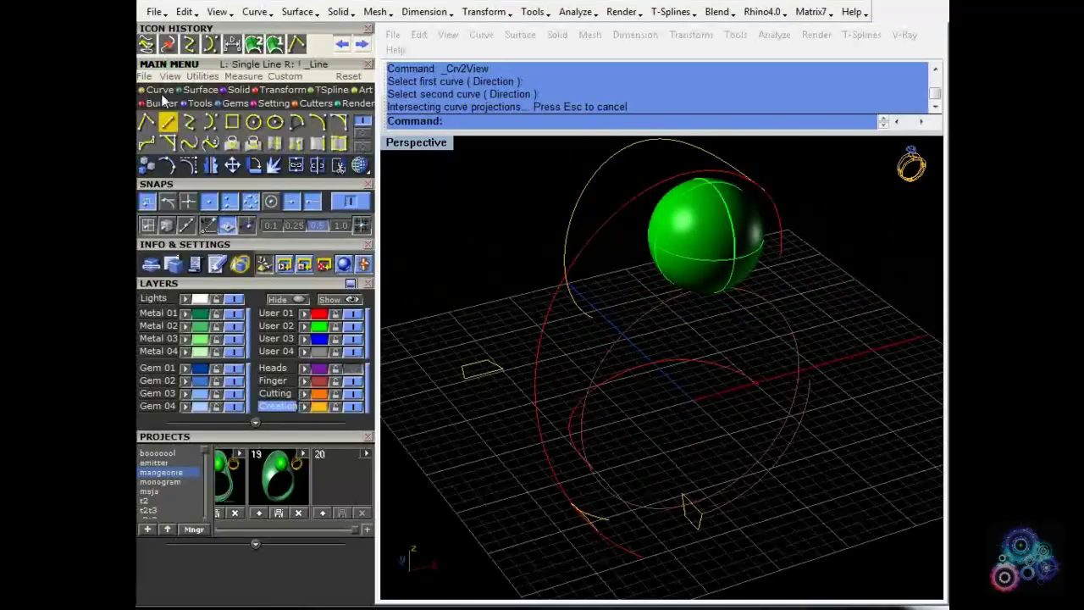
left_click(211, 144)
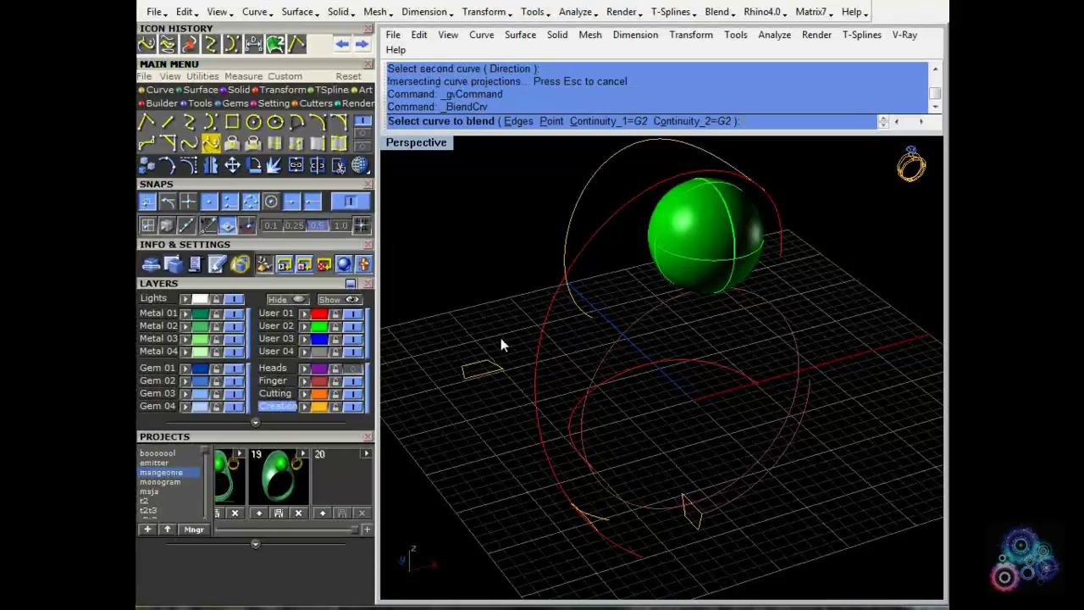
left_click(573, 315)
left_click(702, 511)
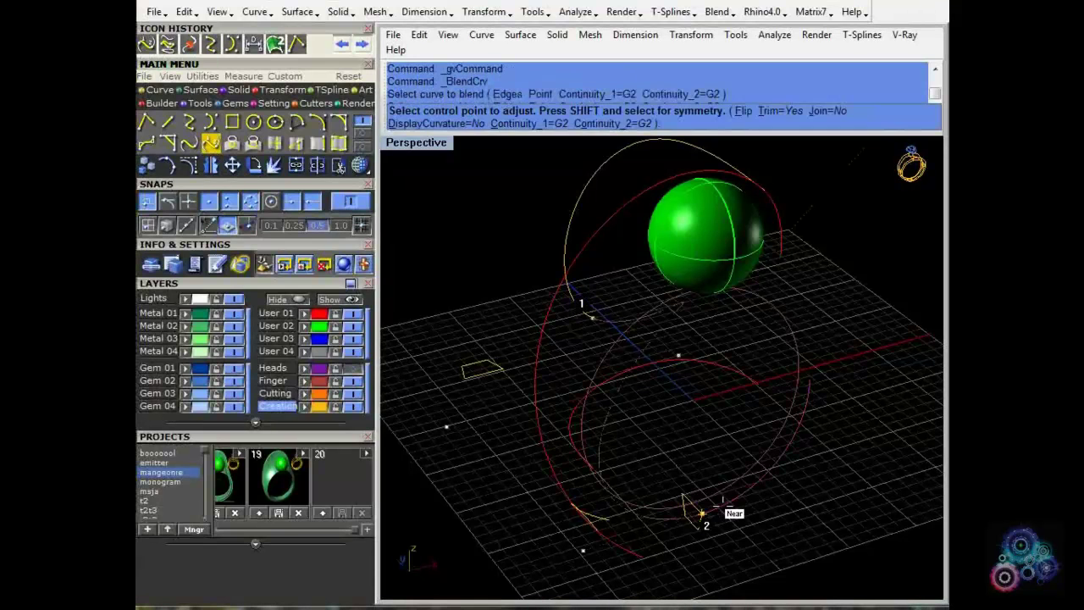
Step: Hide the User 01 and User 02 layers and slide the blend's upper endpoint along the 3D curve to near its crest
scroll(714, 487, "down", 4)
right_click_drag(635, 424, 752, 337)
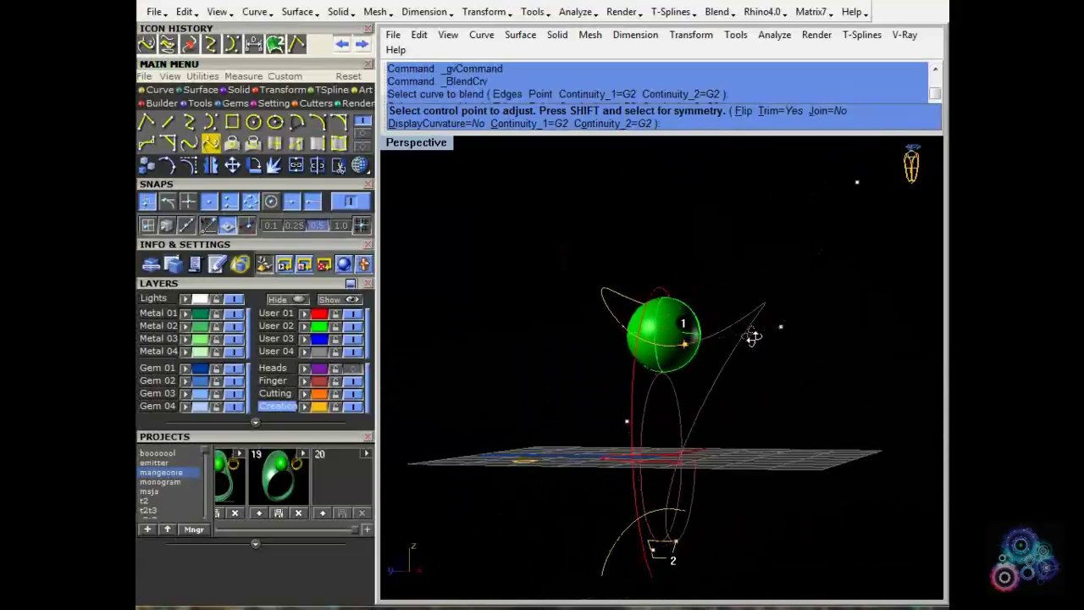
right_click_drag(752, 337, 690, 363)
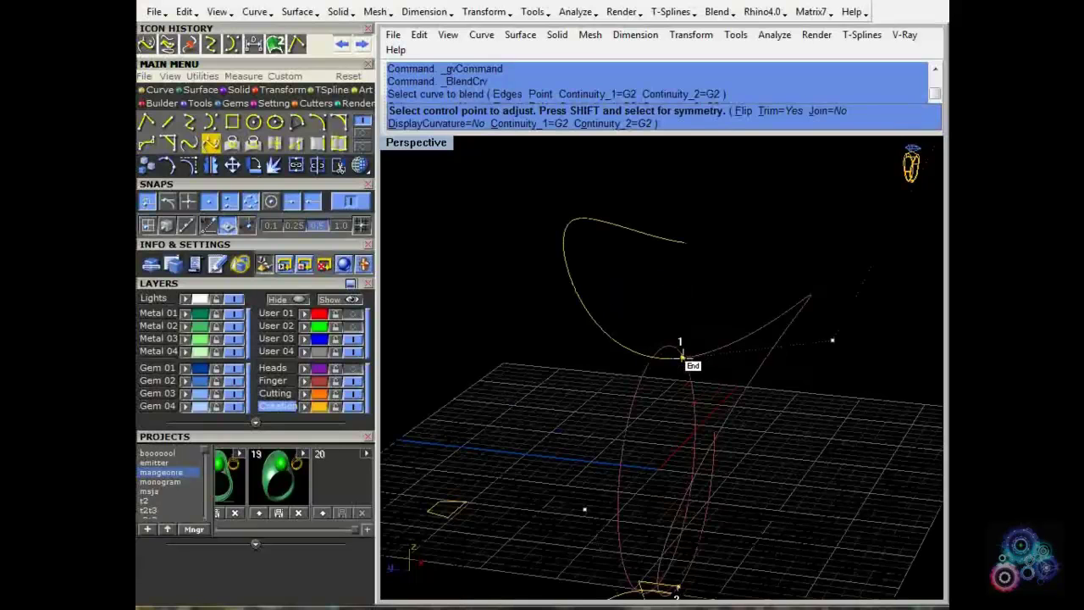
left_click(682, 357)
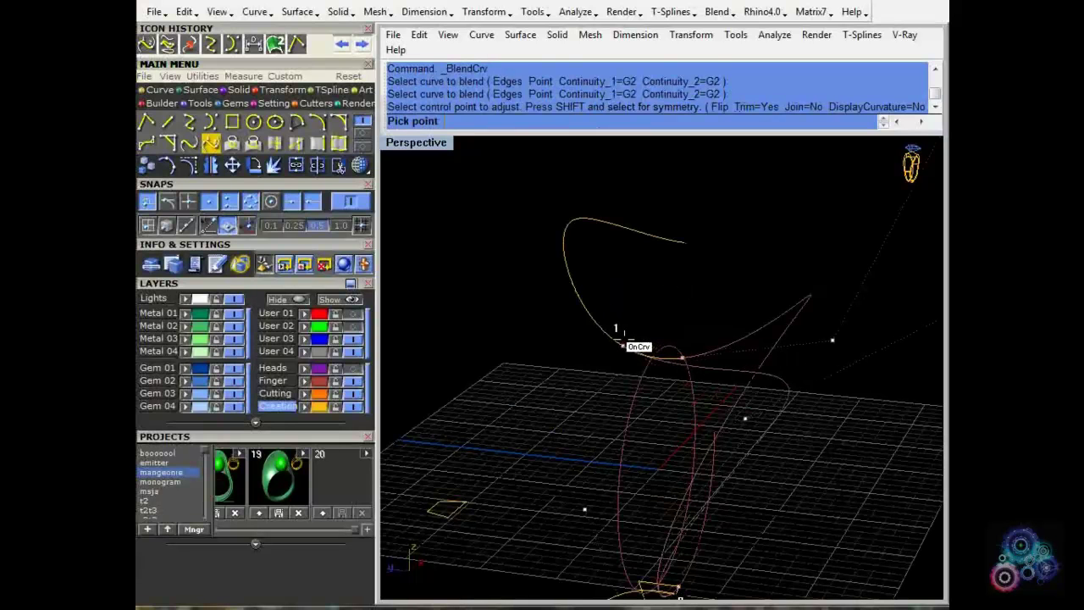
left_click(574, 219)
right_click_drag(586, 510, 689, 357)
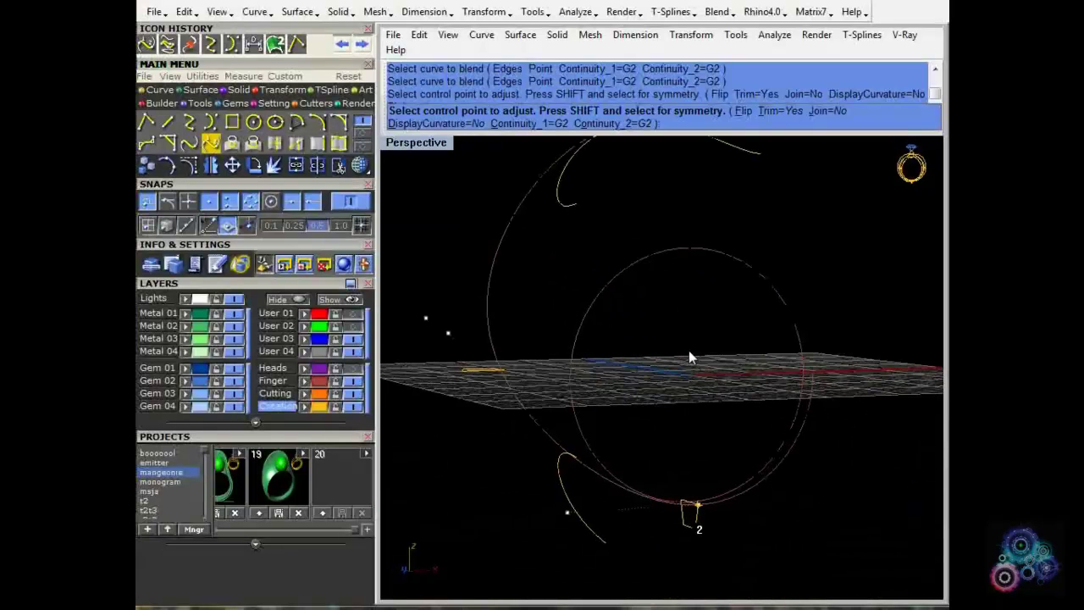
Step: Adjust the blend's upper tangent handle in the Through Finger view, bringing it closer to the upper endpoint
double_click(416, 142)
double_click(440, 379)
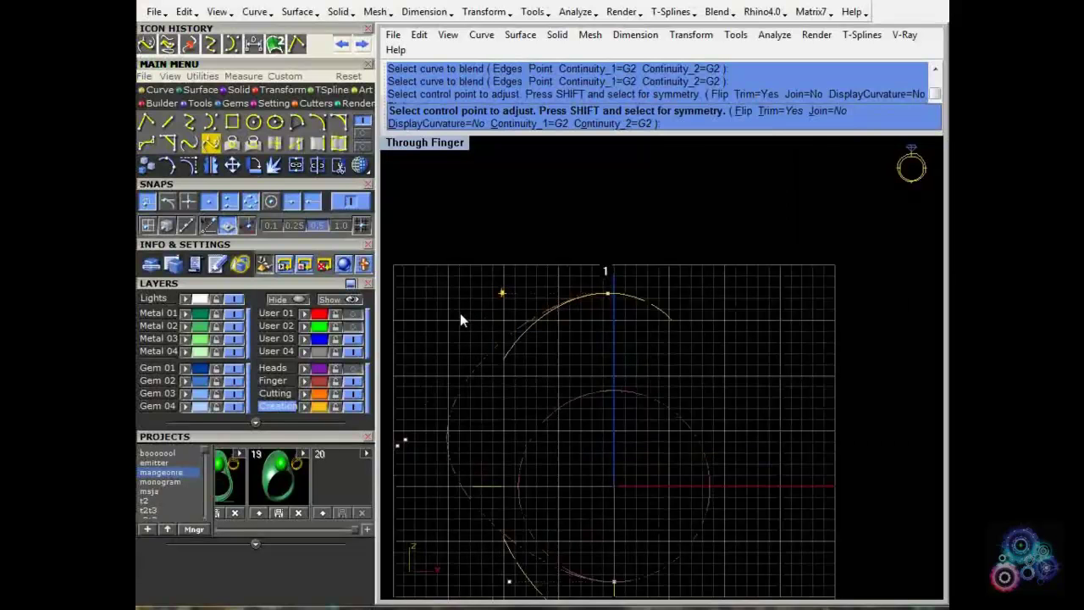
right_click_drag(460, 312, 496, 255)
left_click(536, 234)
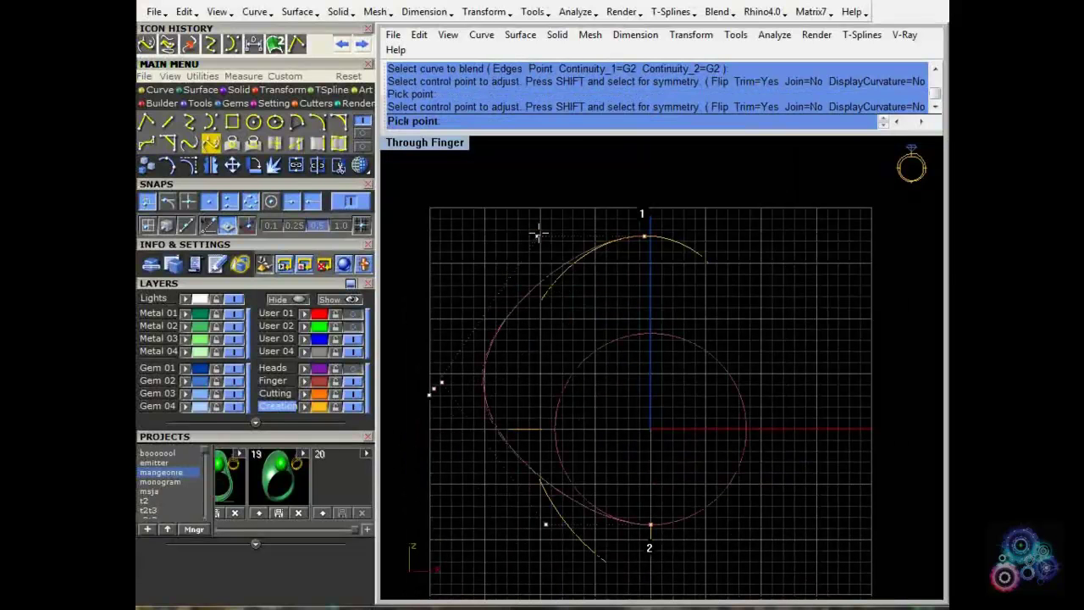
left_click(537, 234)
Step: Try to reshape the blend's lower end with its tangent handles in the Through Finger view and cancel the blend
scroll(606, 436, "up", 3)
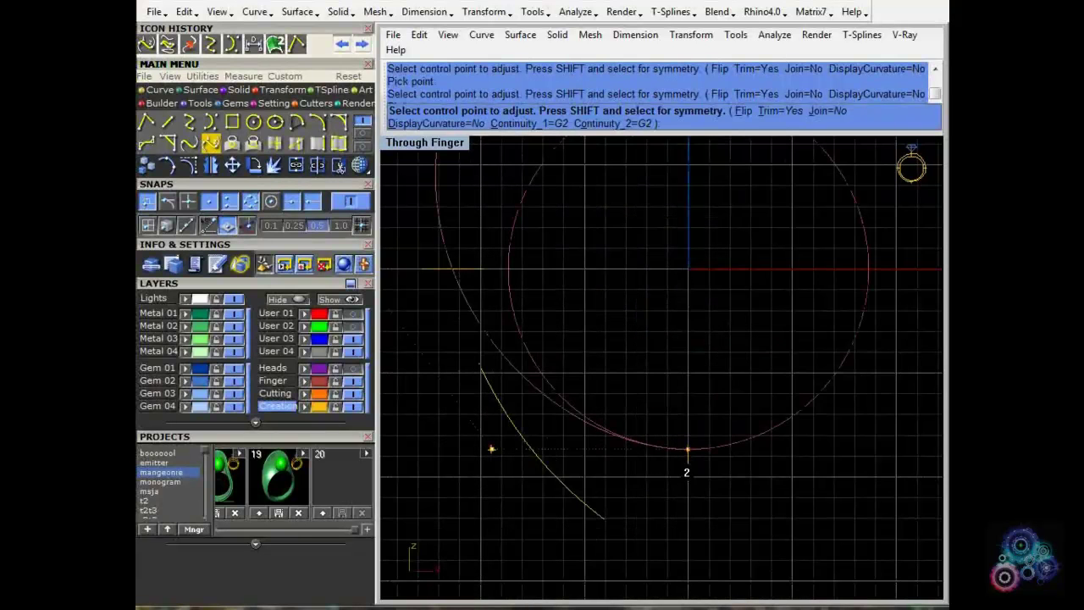
scroll(561, 445, "down", 3)
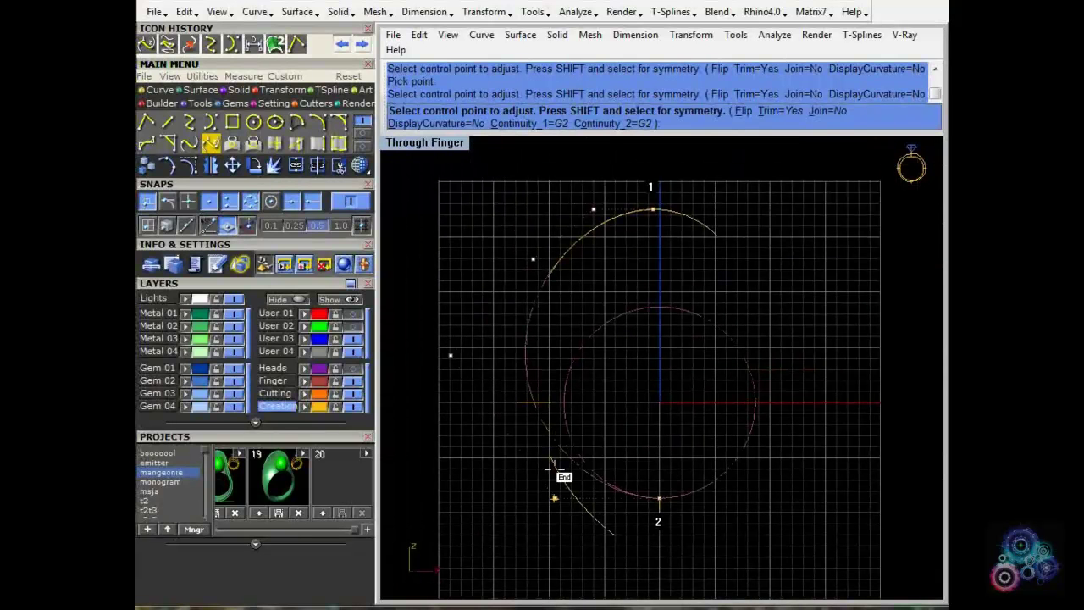
left_click(551, 464)
scroll(542, 483, "up", 2)
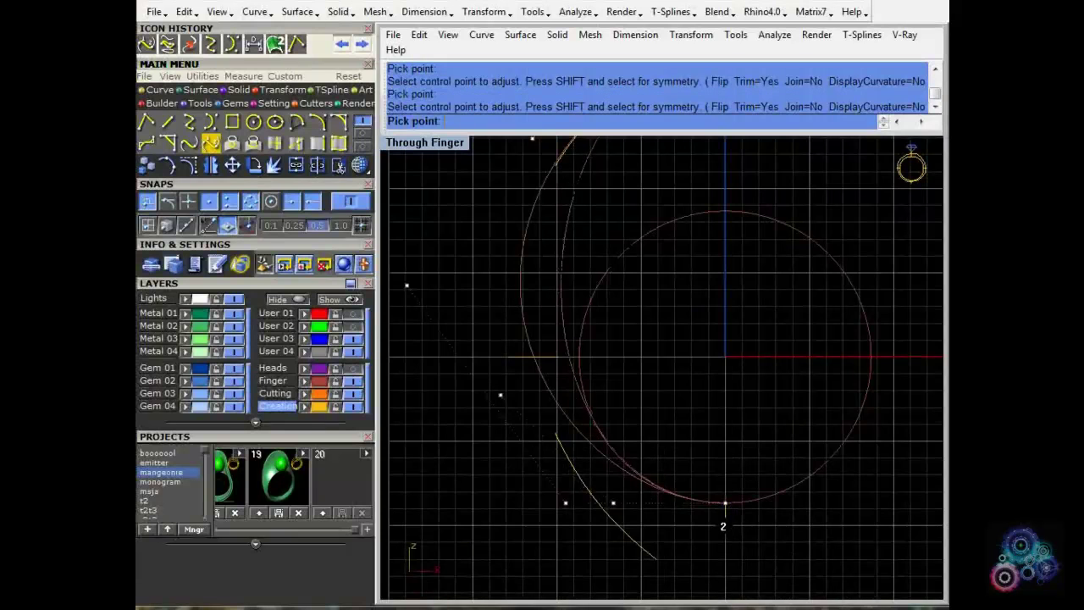
left_click(623, 504)
scroll(621, 501, "down", 2)
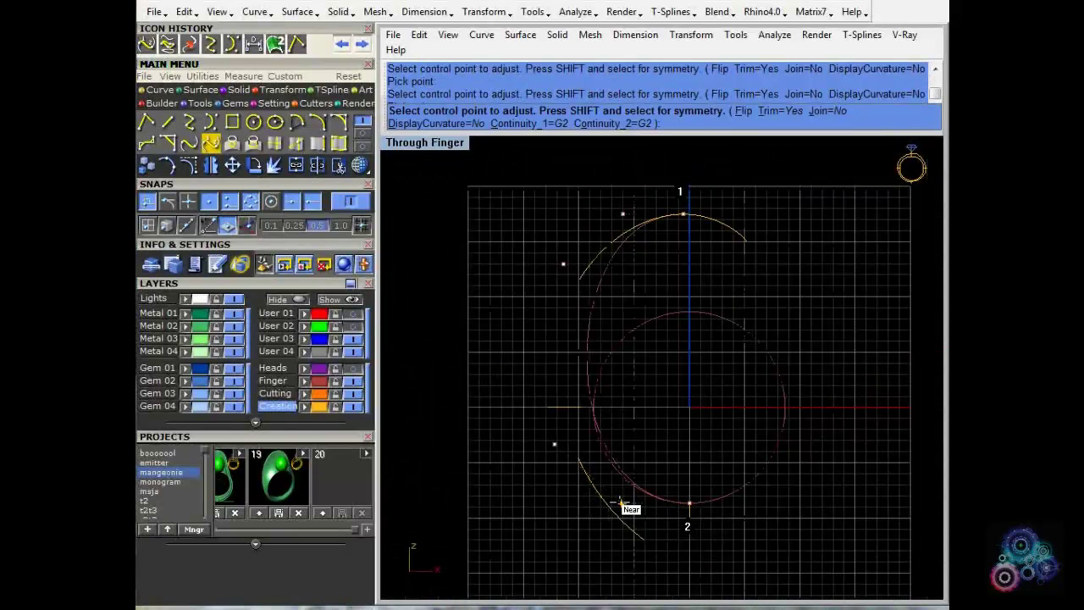
key("ctrl+m")
right_click_drag(817, 259, 806, 336)
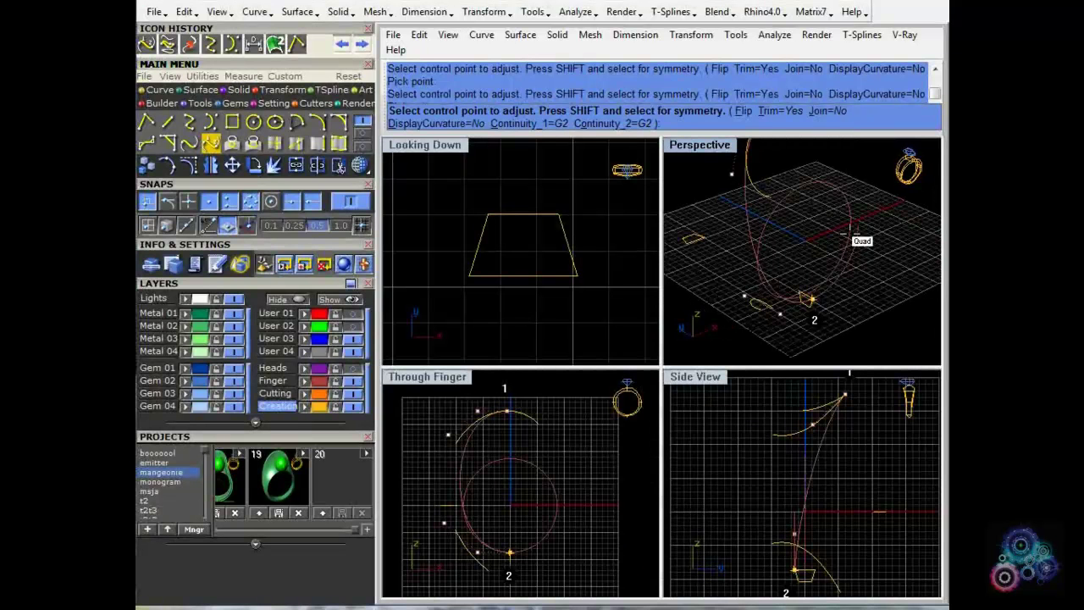
right_click_drag(850, 231, 838, 302, "shift")
right_click(837, 302)
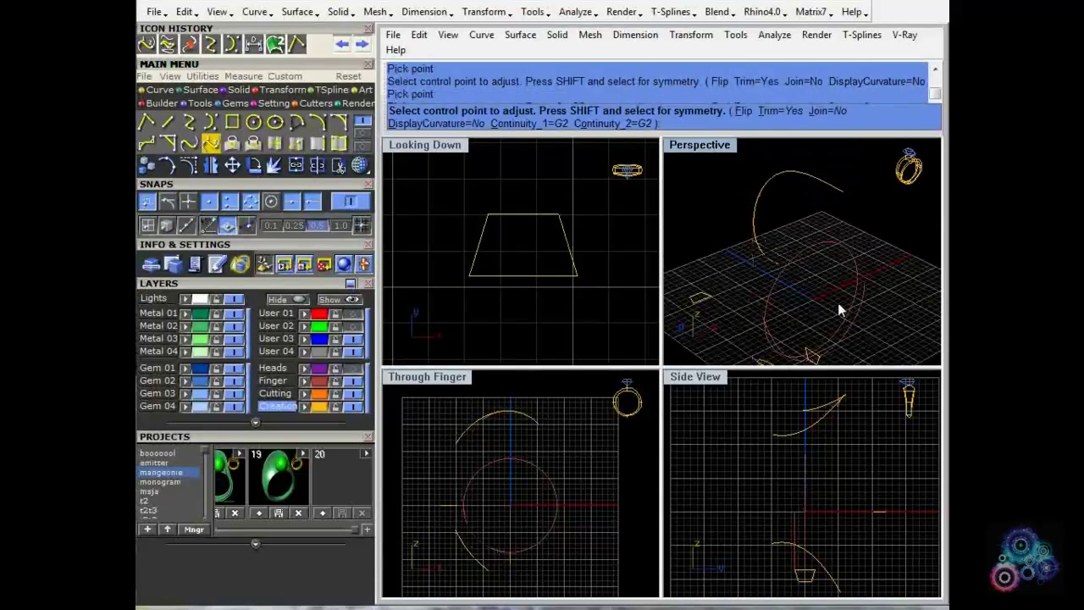
Step: Draw a straight polyline parallel to the X axis from an outer corner of the trapezoid profile at the ring's bottom
double_click(714, 146)
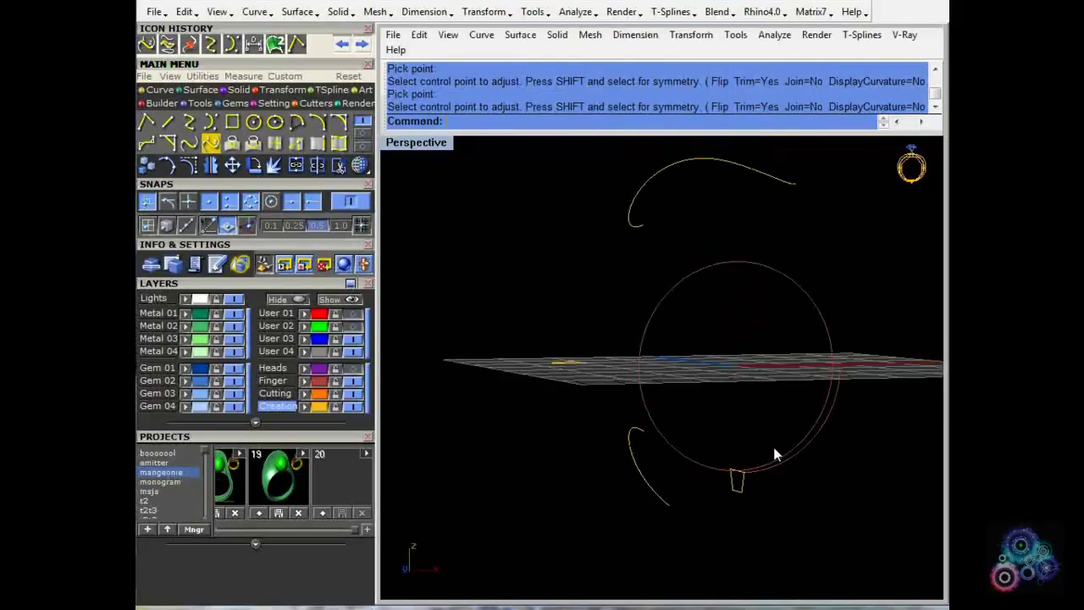
scroll(773, 447, "up", 6)
left_click(295, 44)
left_click(716, 532)
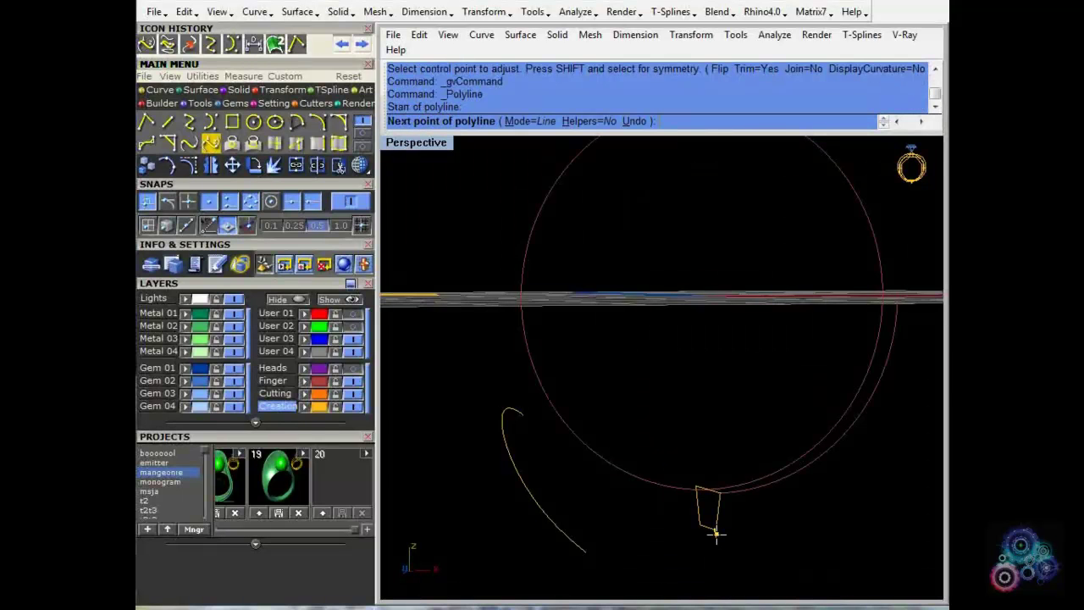
right_click_drag(717, 534, 842, 494)
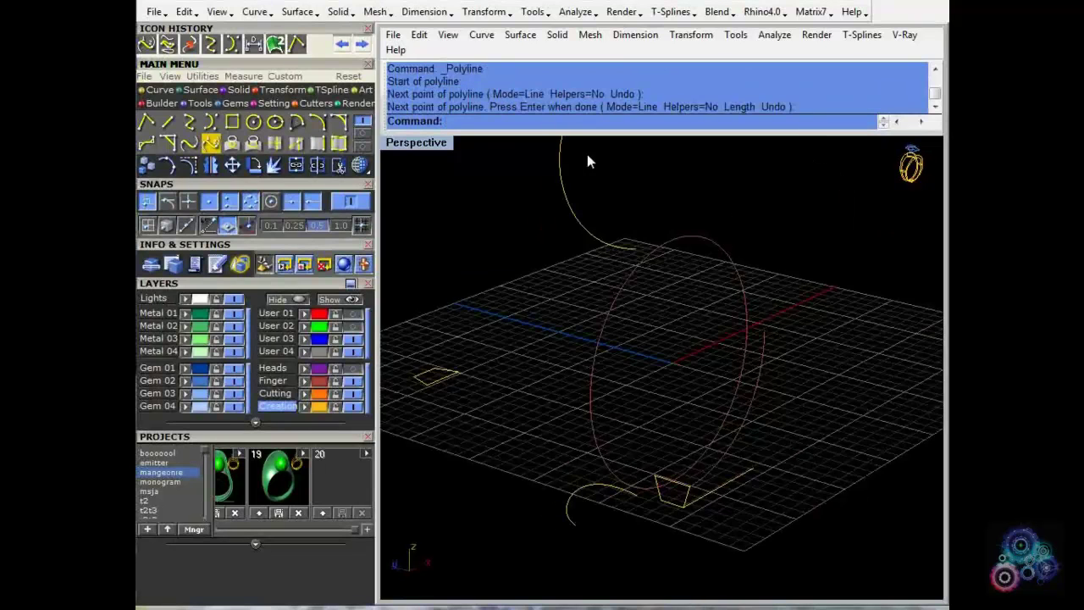
right_click_drag(592, 173, 620, 251, "shift")
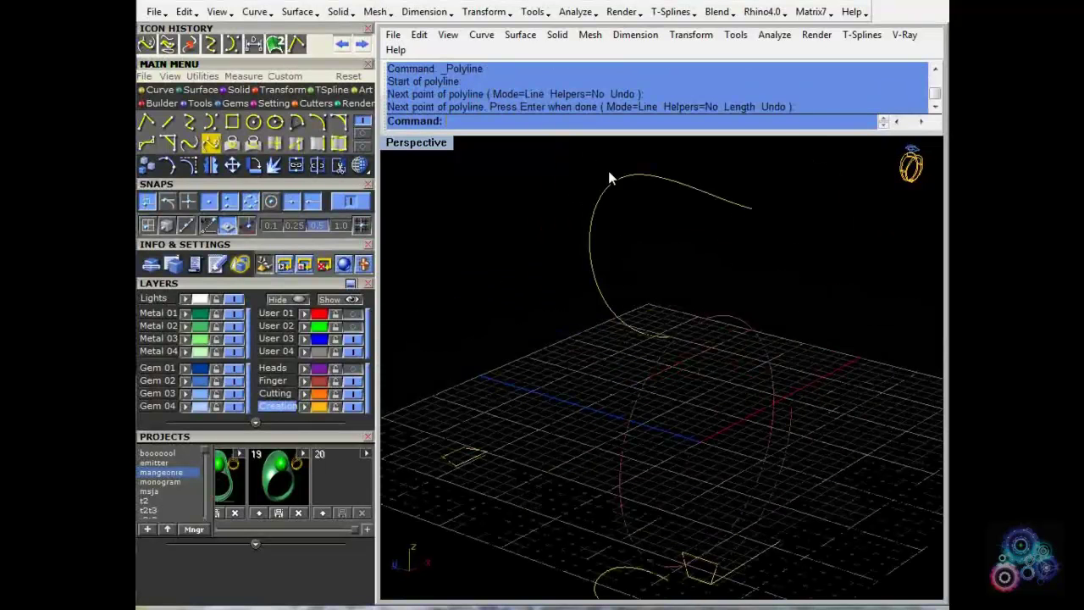
Step: Begin a G2 blend curve from the upper 3D curve to the new straight line and slide its upper endpoint near the crest
left_click(724, 583)
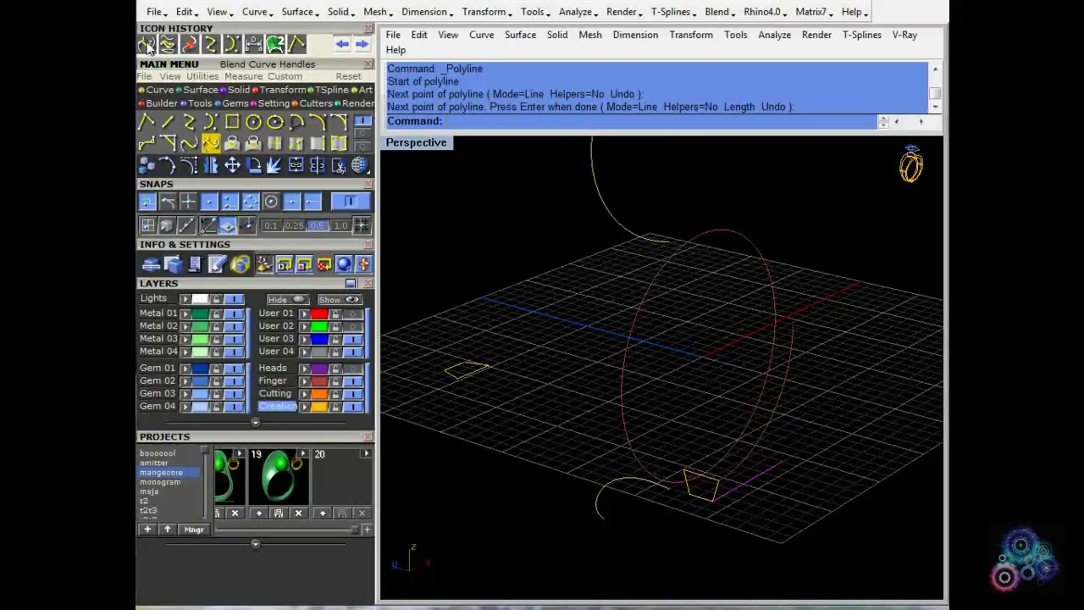
left_click(148, 47)
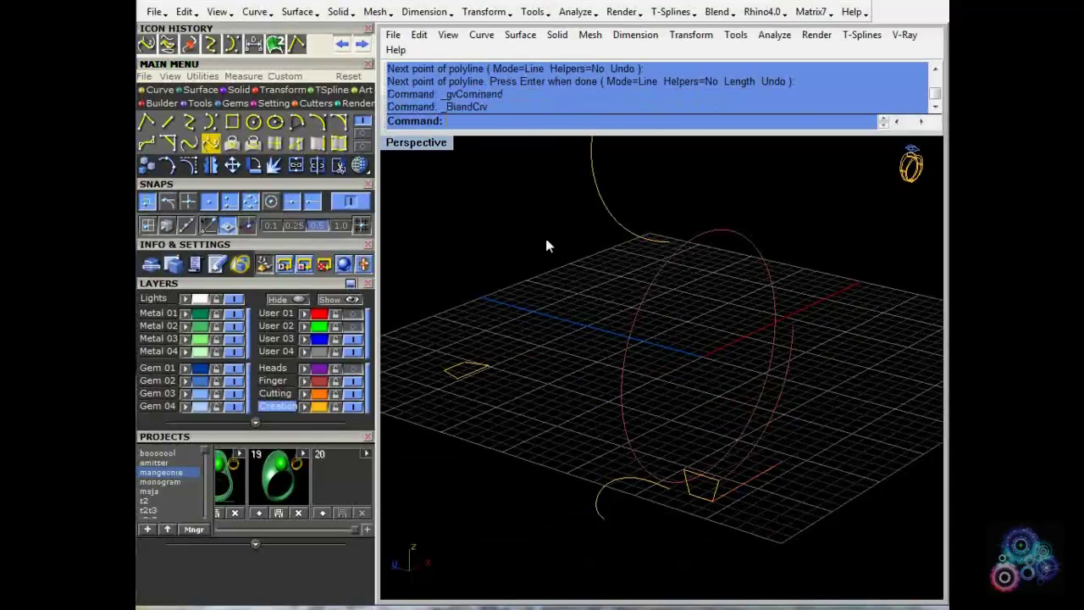
left_click(616, 232)
left_click(728, 493)
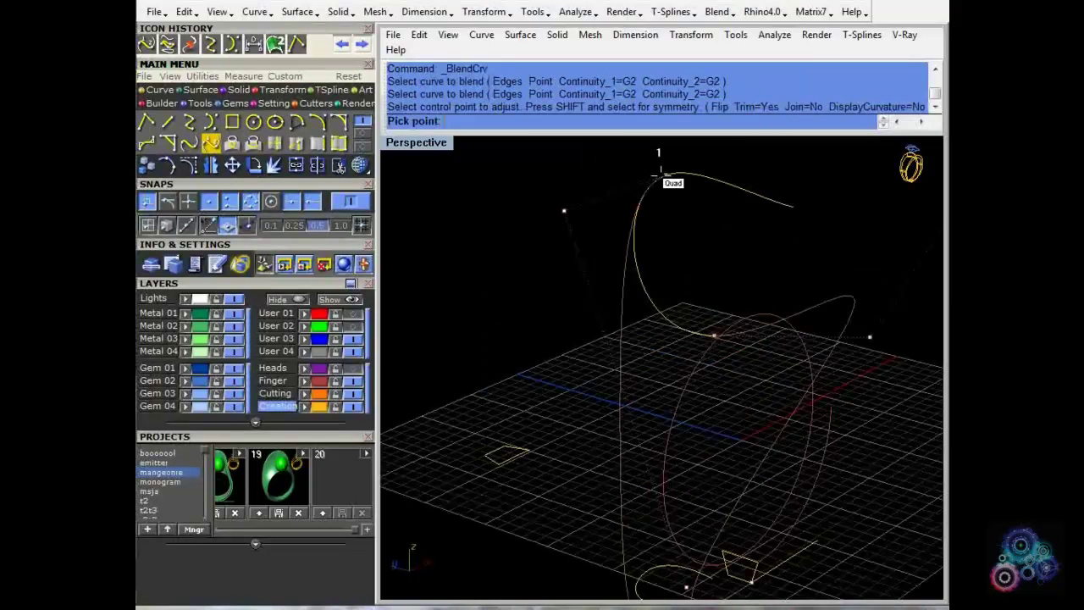
left_click(661, 176)
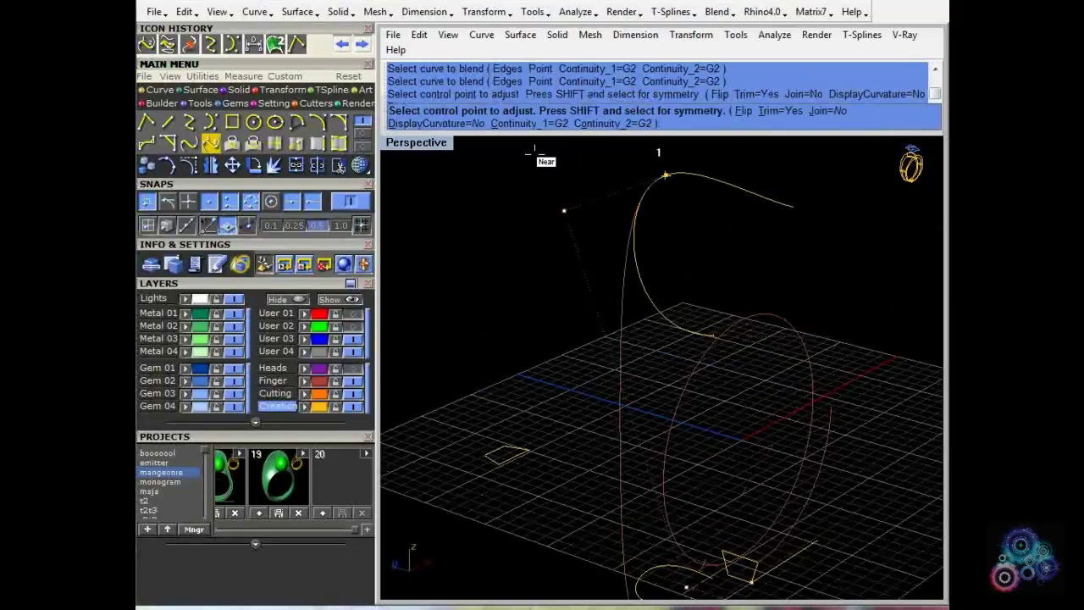
Step: Reposition the two lower tangent handles of the blend in the Through Finger view to pull its lower side in toward the finger circle
double_click(418, 144)
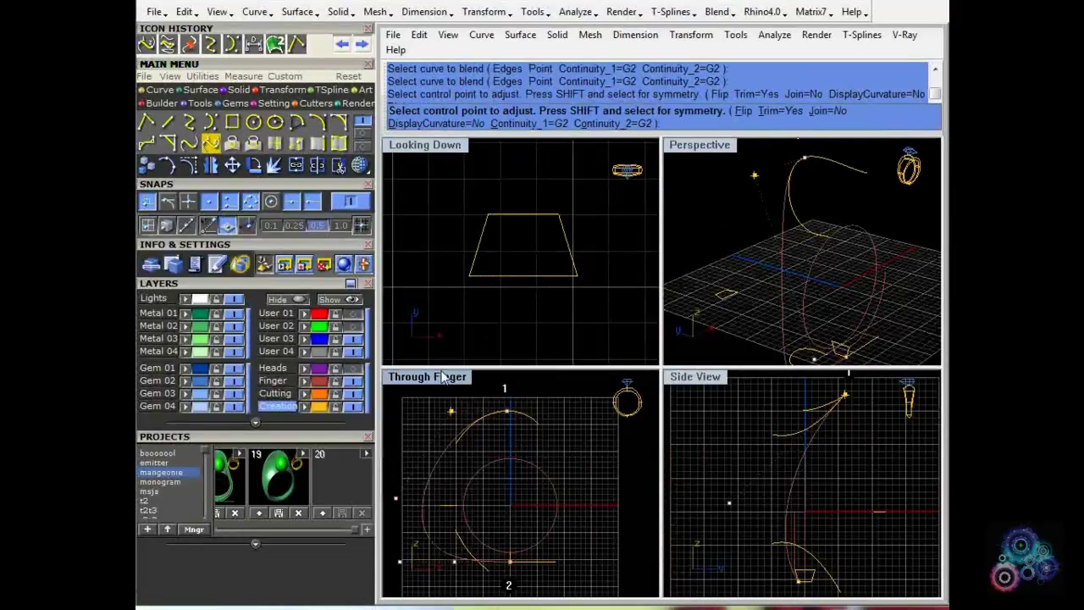
double_click(445, 378)
left_click(571, 483)
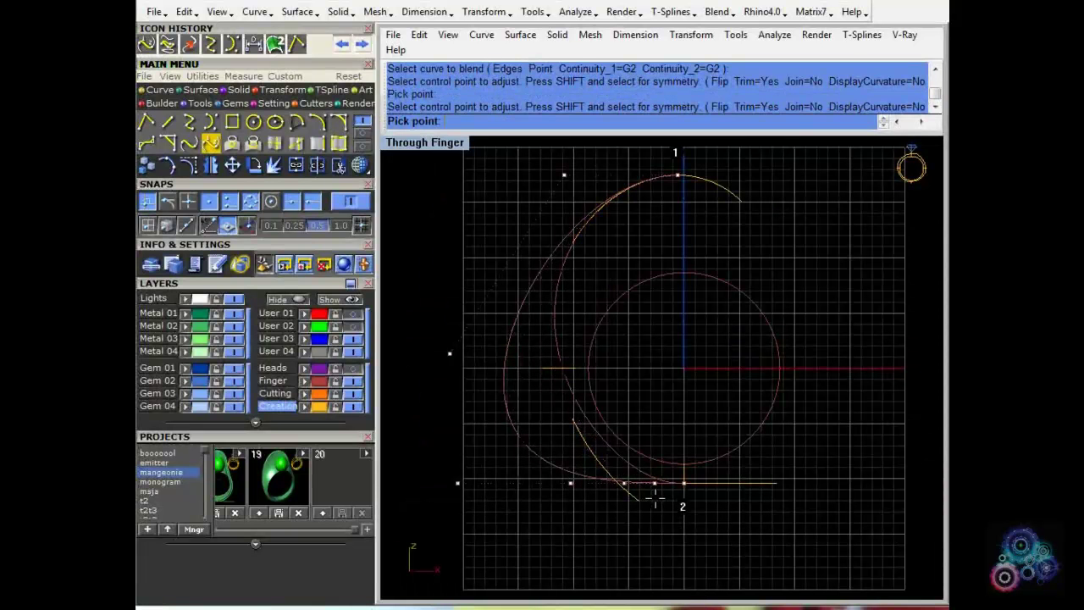
scroll(654, 499, "up", 2)
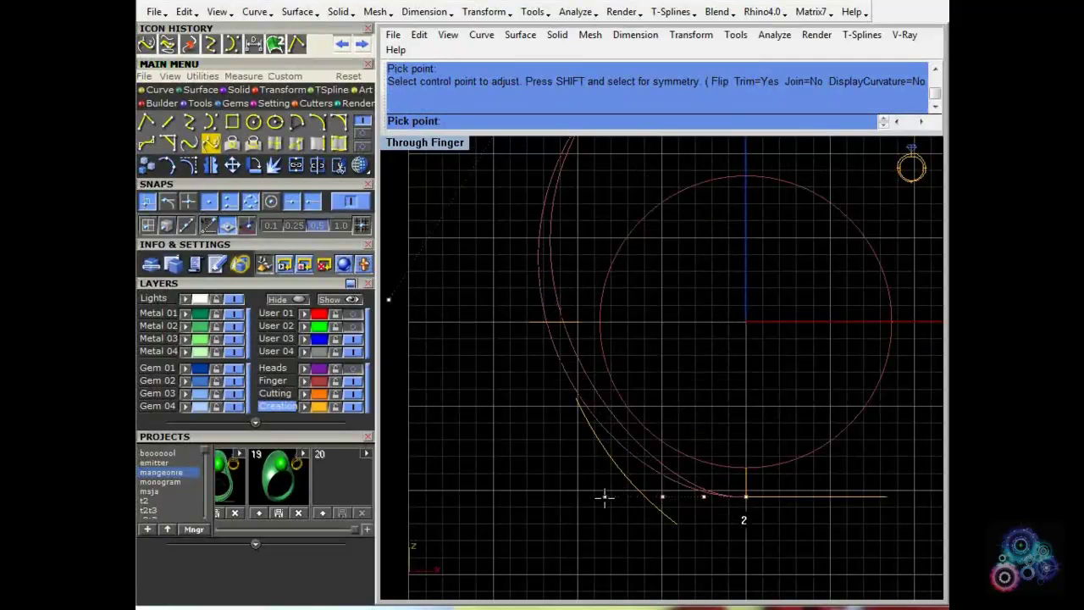
left_click(604, 497)
left_click(412, 474)
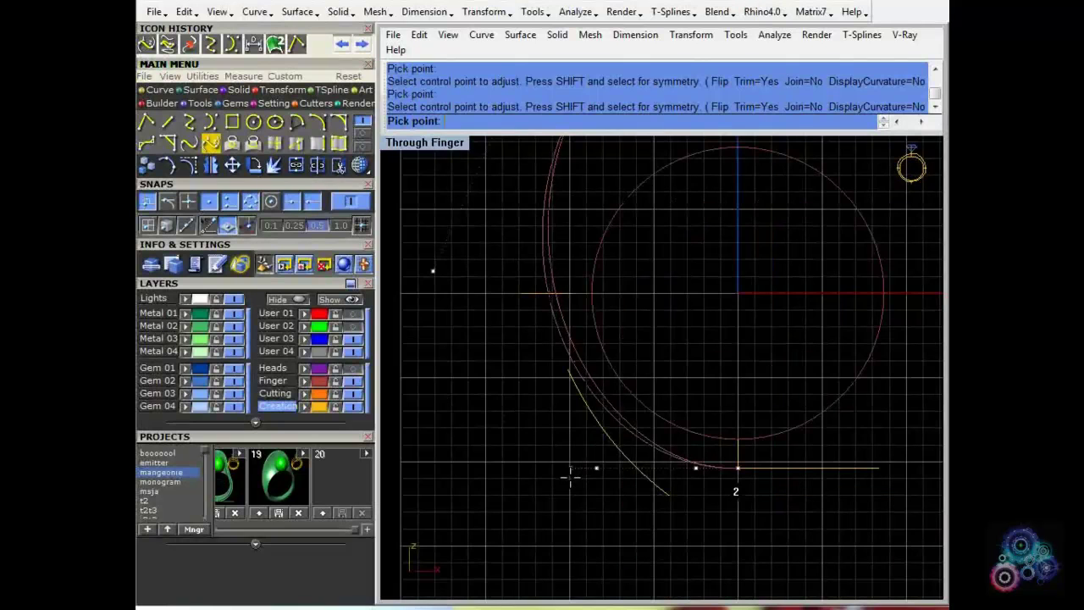
left_click(565, 468)
Step: Move the blend's upper tangent handle slightly closer to the upper endpoint in the Through Finger view
right_click_drag(577, 290, 598, 390)
scroll(598, 391, "up", 12)
scroll(581, 405, "down", 3)
scroll(598, 400, "down", 12)
right_click_drag(661, 338, 621, 320)
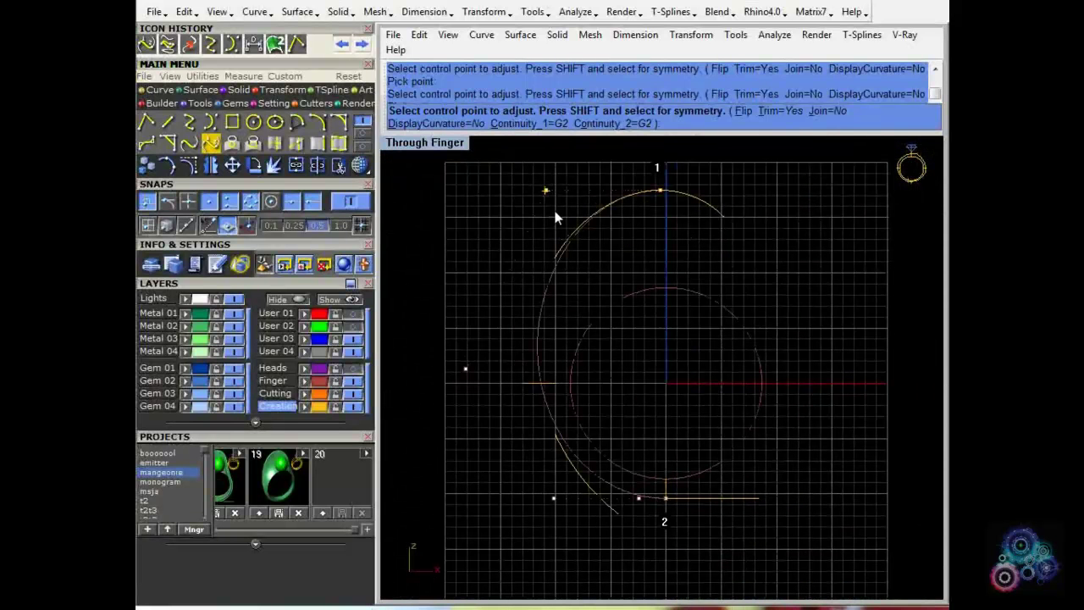
scroll(508, 266, "up", 3)
left_click(510, 269)
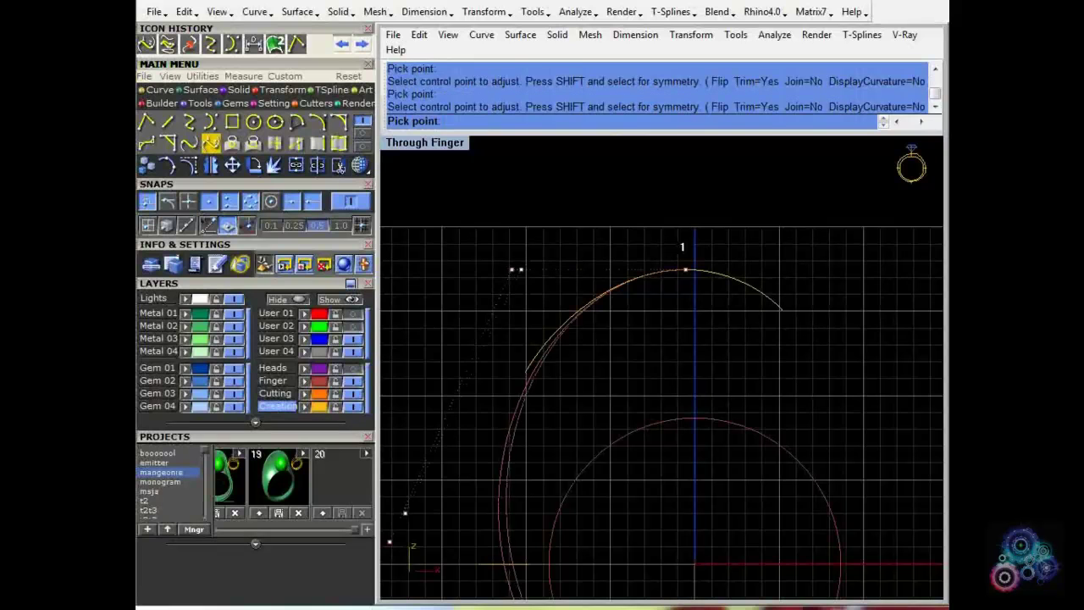
left_click(523, 268)
Step: Move the blend's outer lower tangent handle slightly away from the lower endpoint and accept the blend curve
scroll(522, 268, "down", 2)
right_click_drag(471, 428, 547, 283)
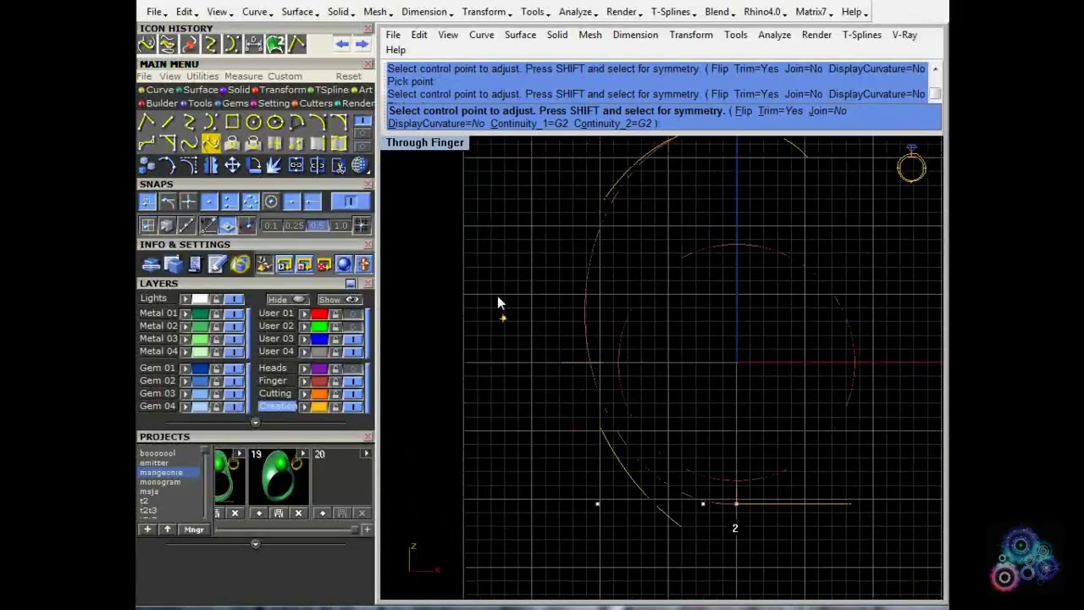
scroll(631, 430, "up", 4)
left_click(529, 438)
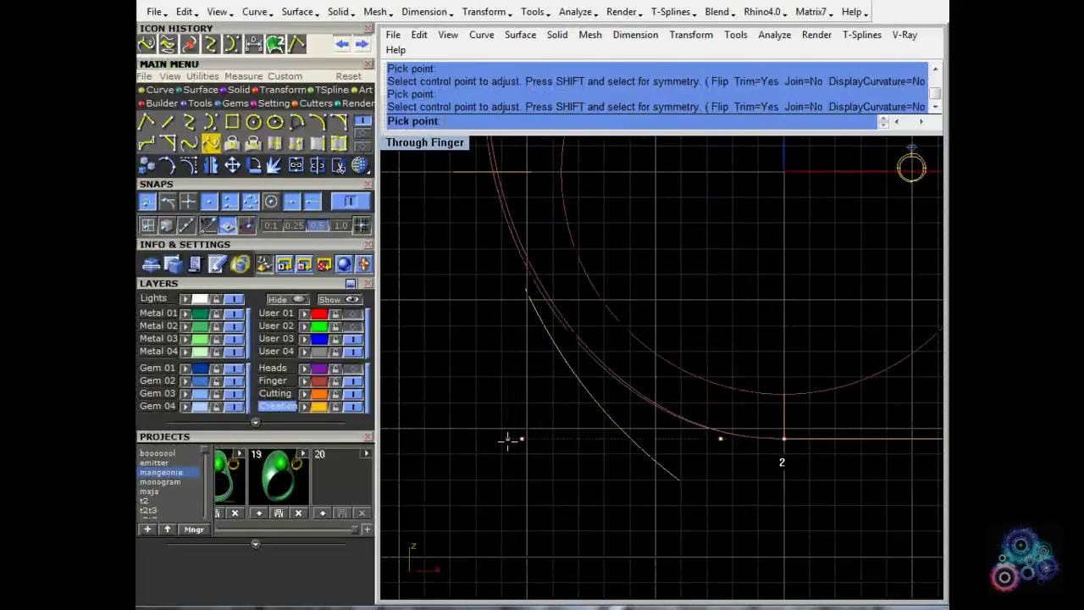
left_click(518, 437)
scroll(548, 384, "down", 3)
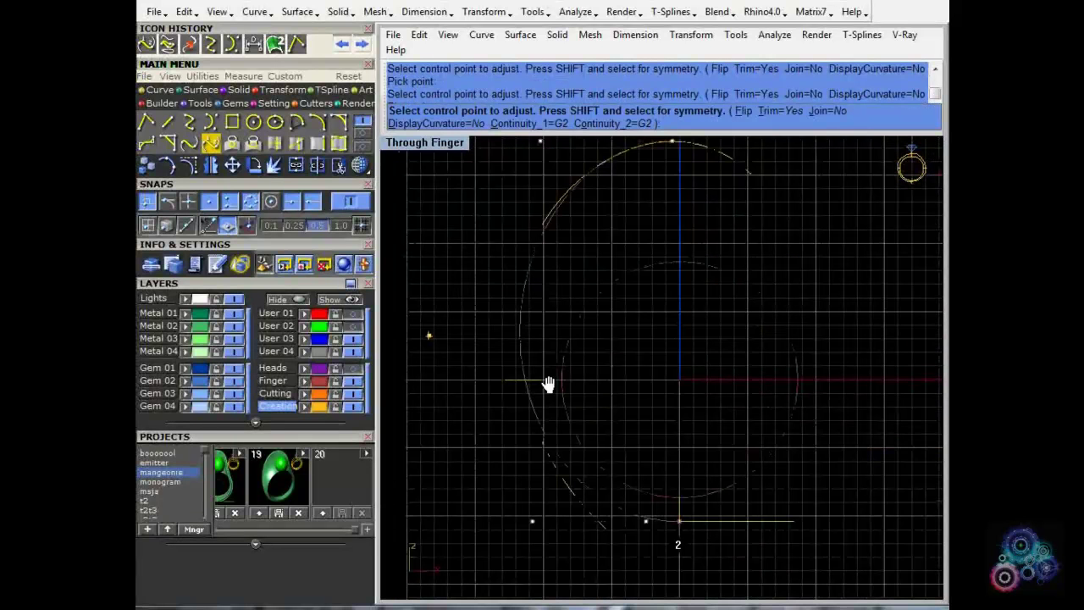
right_click_drag(549, 384, 551, 412)
right_click(595, 283)
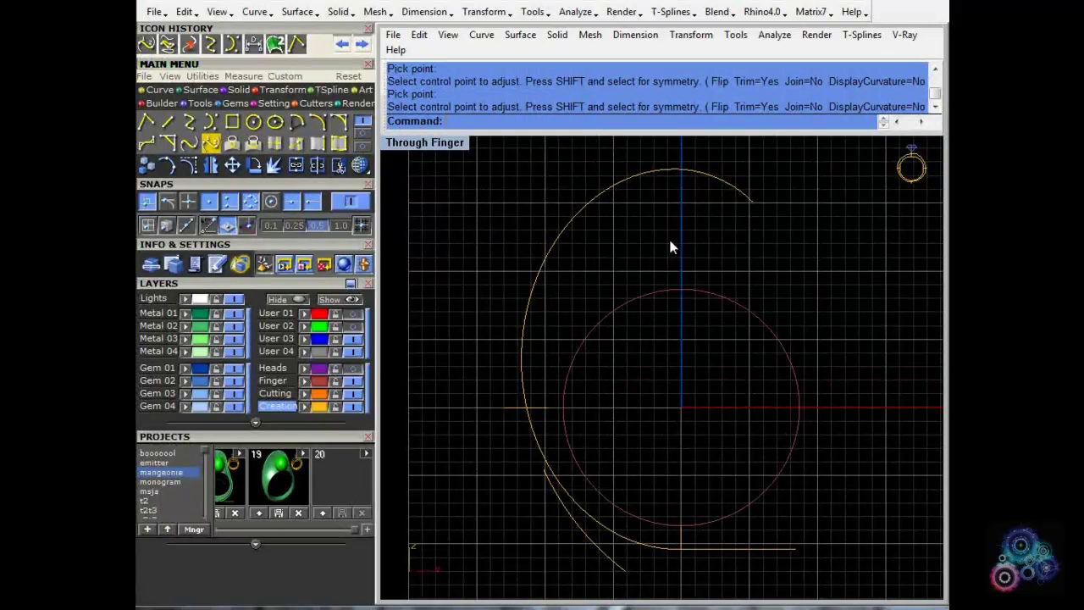
Step: Inspect the blend in the Perspective view and undo the blend curve
key("ctrl+m")
right_click_drag(847, 292, 722, 287)
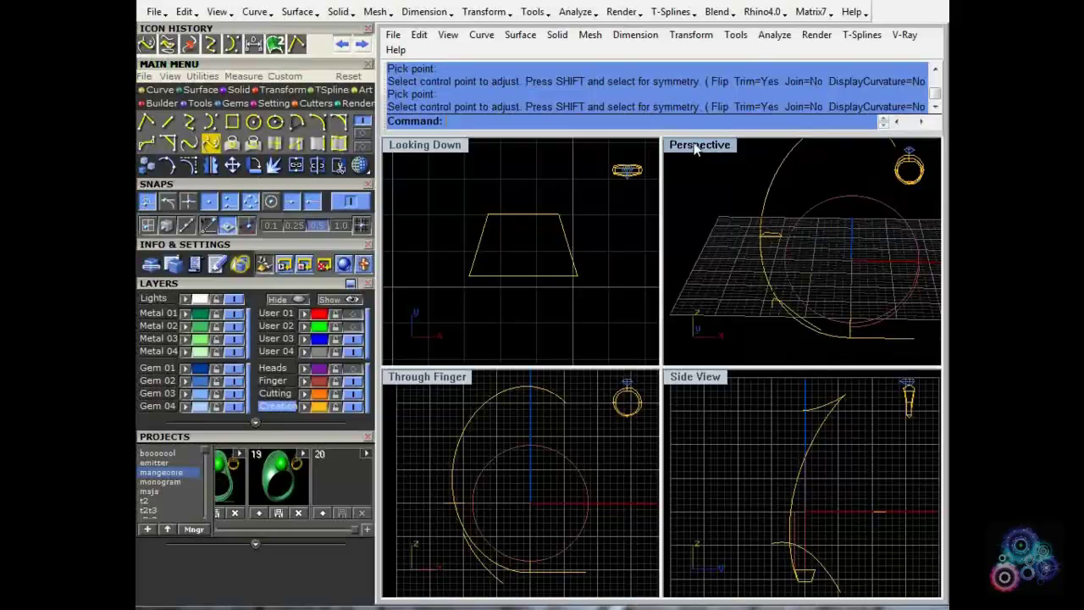
scroll(720, 212, "down", 3)
key("ctrl+z")
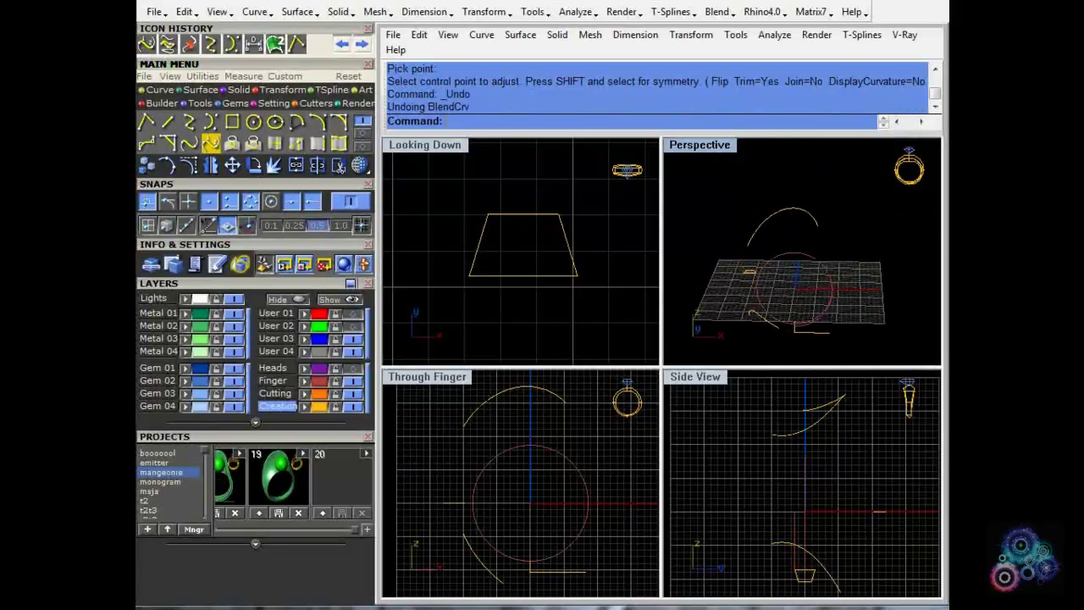
Step: Restart the G2 blend from the upper 3D curve's open end to the bottom straight line and slide its upper endpoint to the crest
left_click(212, 144)
left_click(749, 242)
left_click(801, 331)
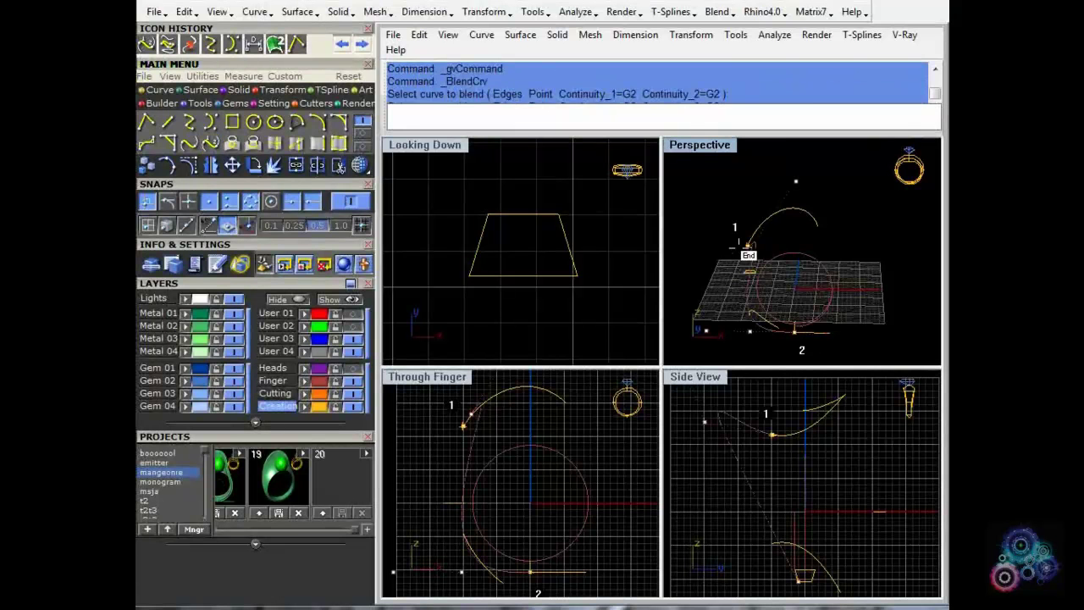
right_click_drag(749, 252, 792, 267)
left_click_drag(780, 268, 787, 213)
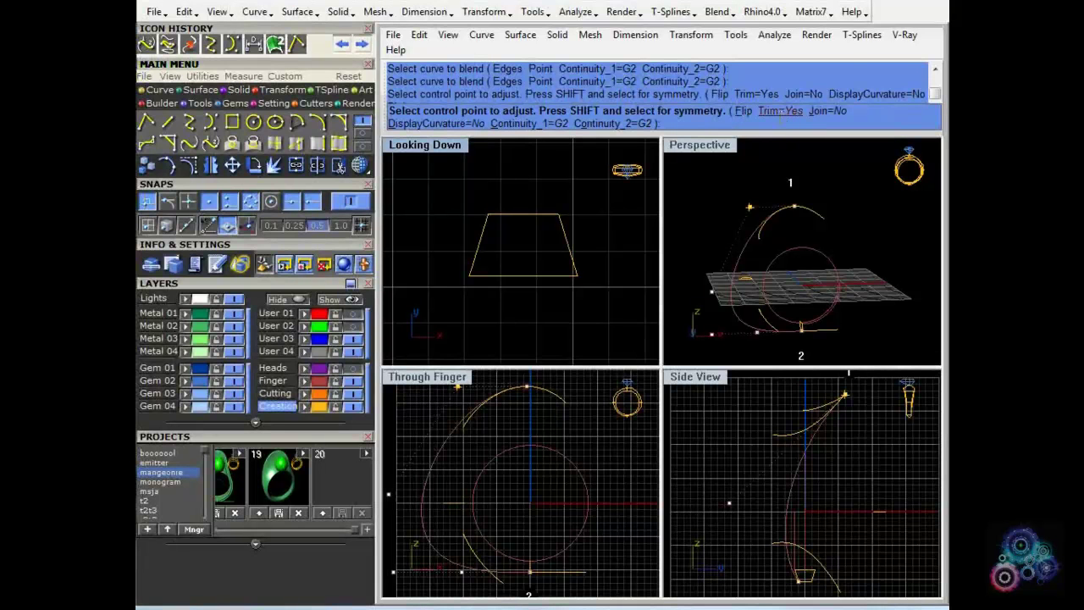
Step: Move the blend's inner lower tangent handle close to the lower endpoint in the Through Finger view
scroll(745, 216, "up", 2)
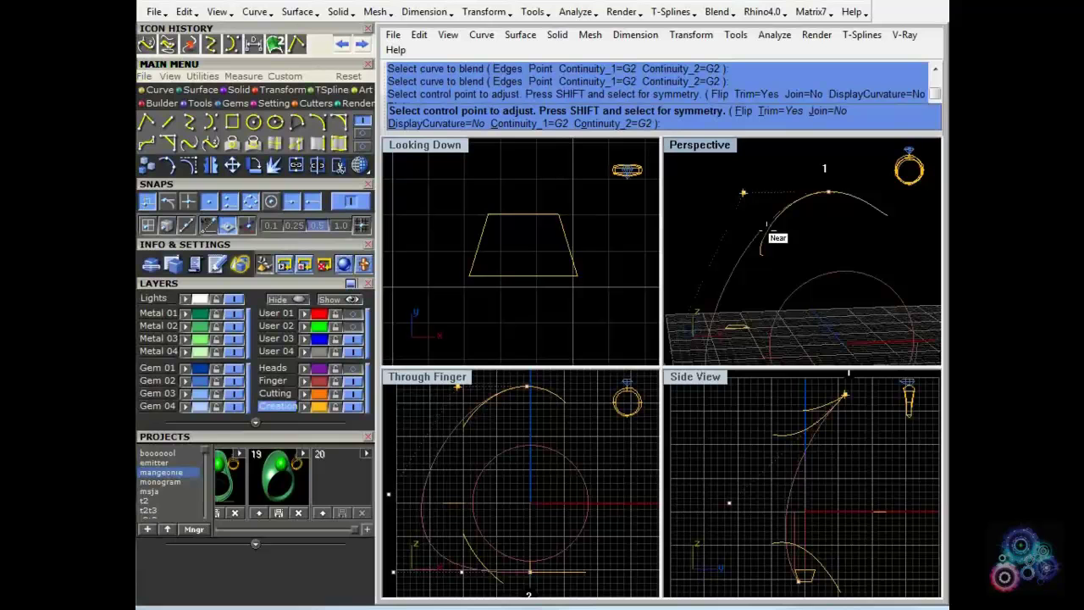
scroll(766, 226, "up", 2)
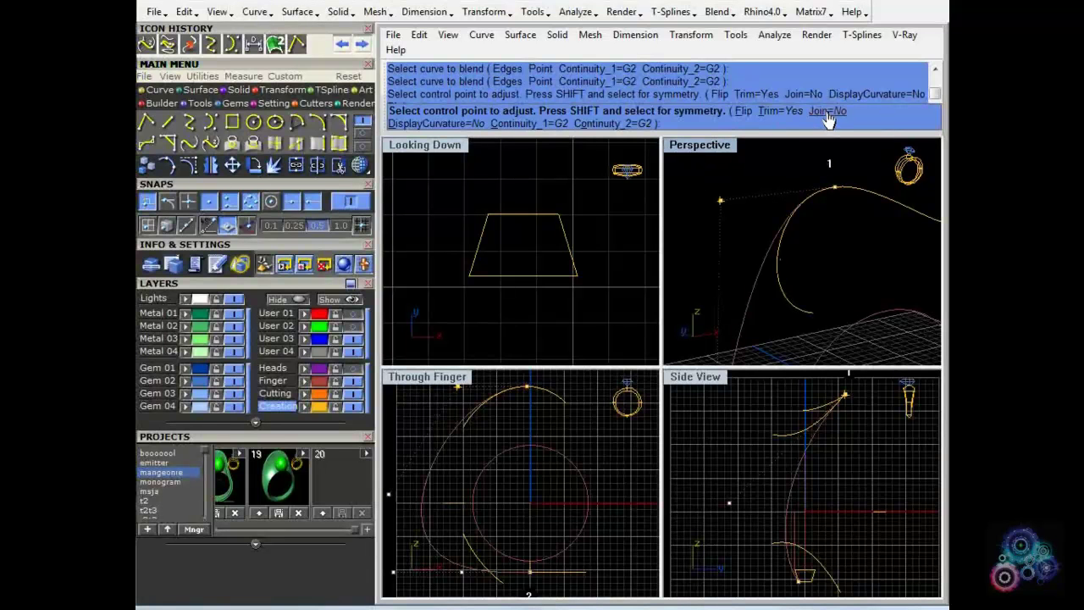
mouse_move(834, 231)
right_mouse_down()
mouse_move(782, 221)
mouse_move(827, 248)
right_mouse_up()
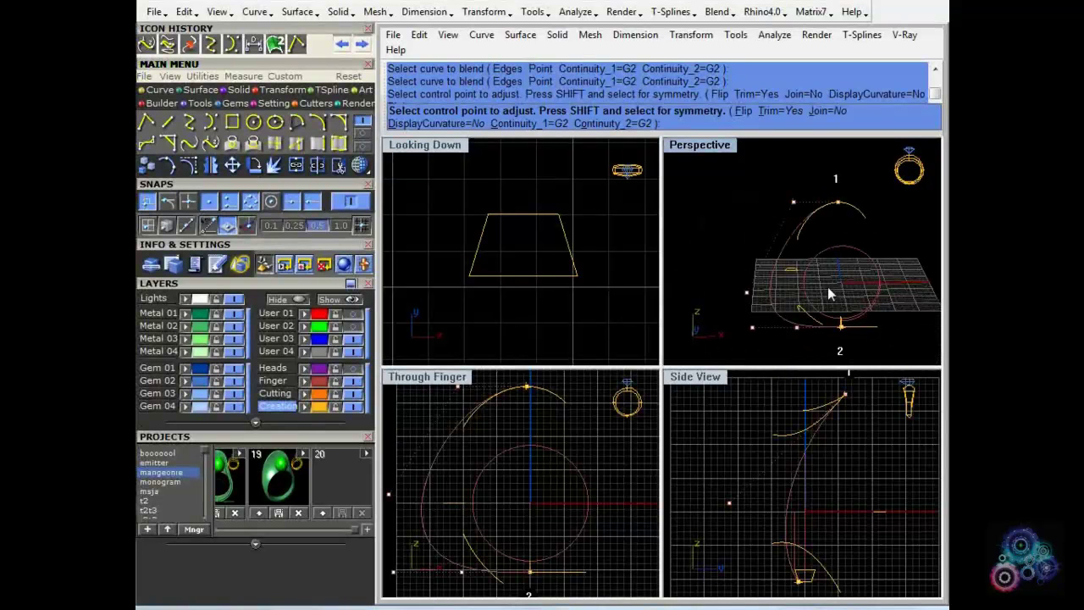
scroll(840, 324, "up", 7)
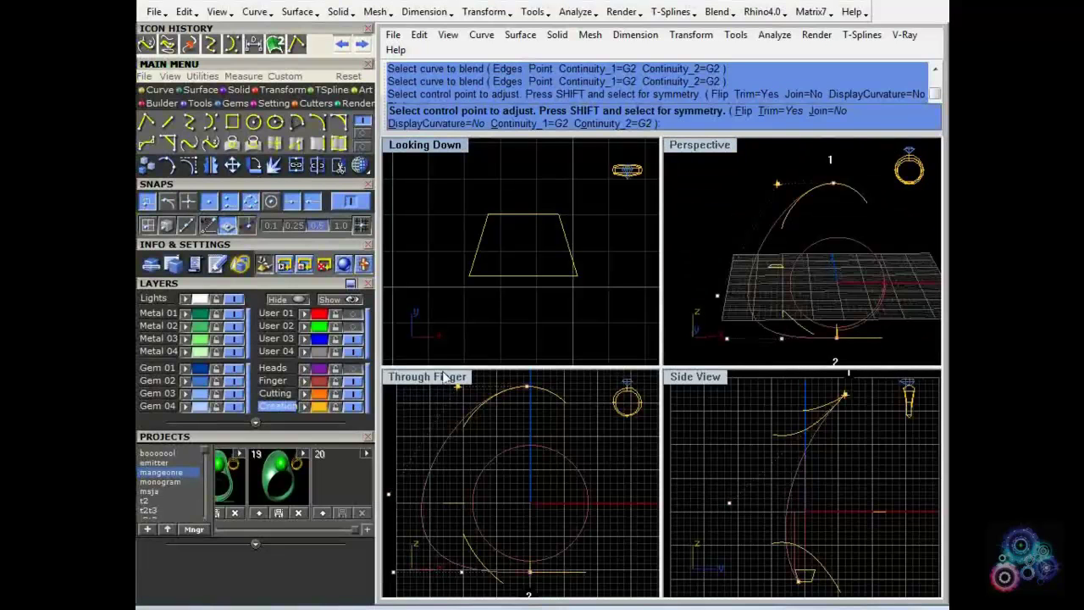
double_click(450, 379)
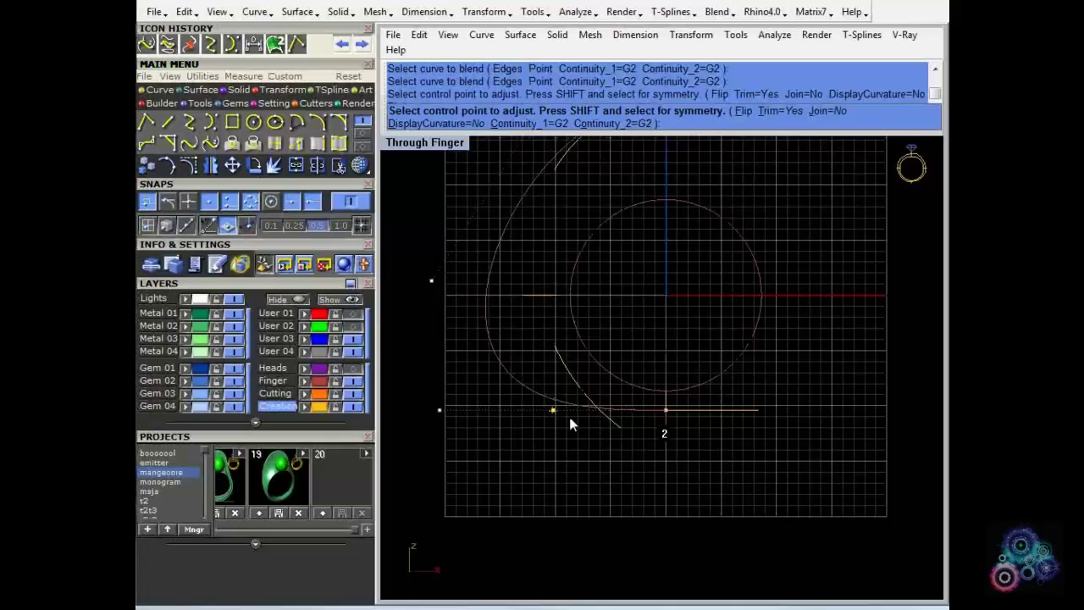
scroll(570, 416, "up", 6)
left_click(539, 405)
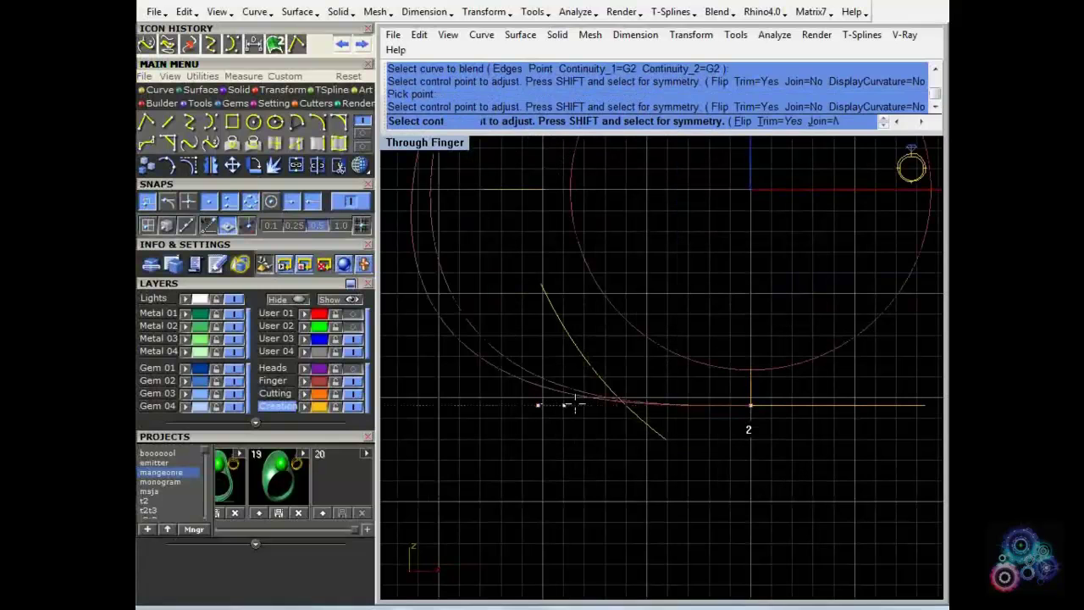
left_click_drag(601, 404, 708, 408)
scroll(694, 411, "down", 2)
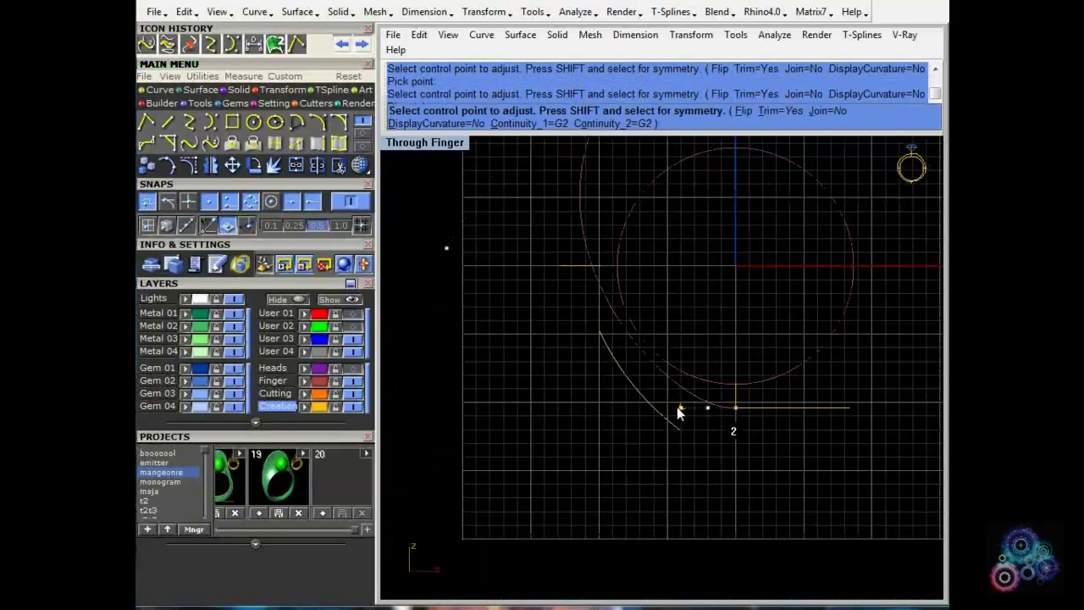
Step: Shift the blend's outer lower tangent handle away from the lower endpoint and bring its upper tangent handle closer to the crest endpoint
left_click(677, 408)
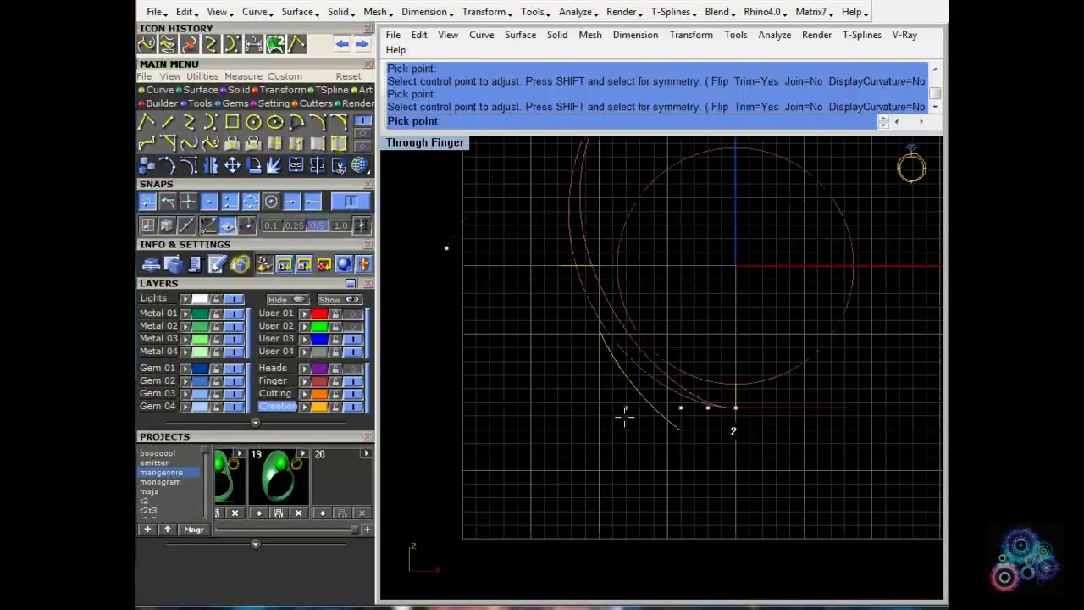
left_click(621, 412)
right_click_drag(596, 257, 594, 450)
left_click(584, 218)
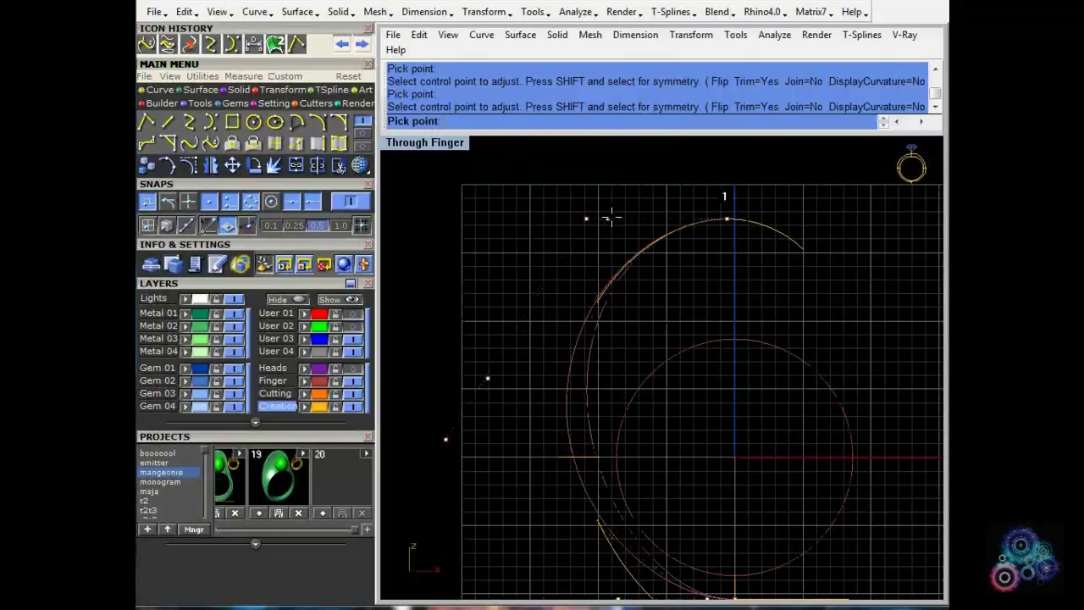
left_click(516, 344)
Step: Refine the blend's curvature around the finger circle by repositioning its outer lower and upper tangent handles
right_click_drag(614, 551, 660, 408)
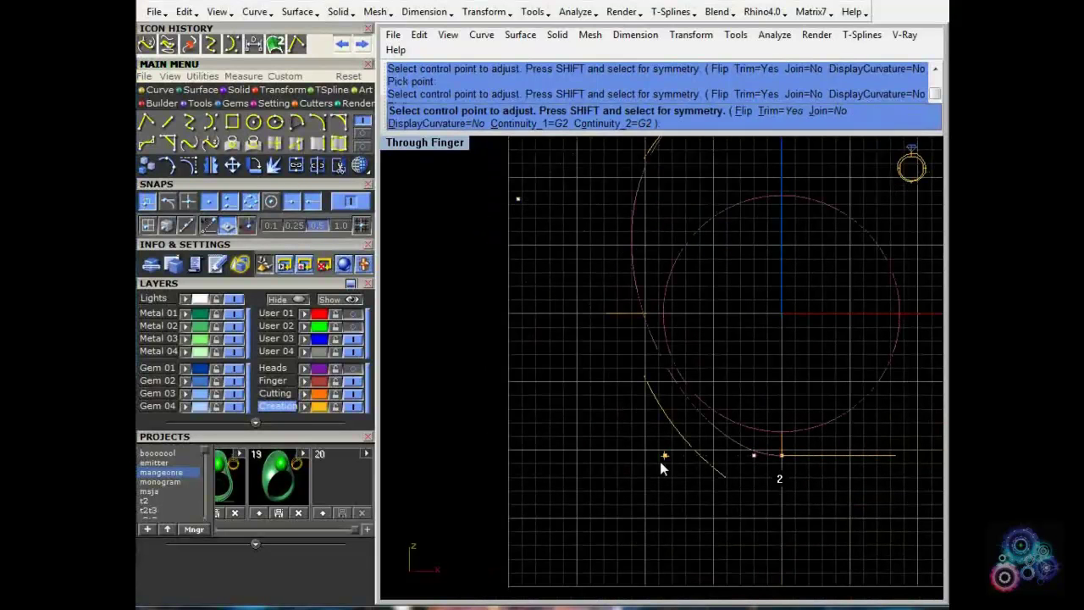
left_click(663, 457)
left_click(630, 473)
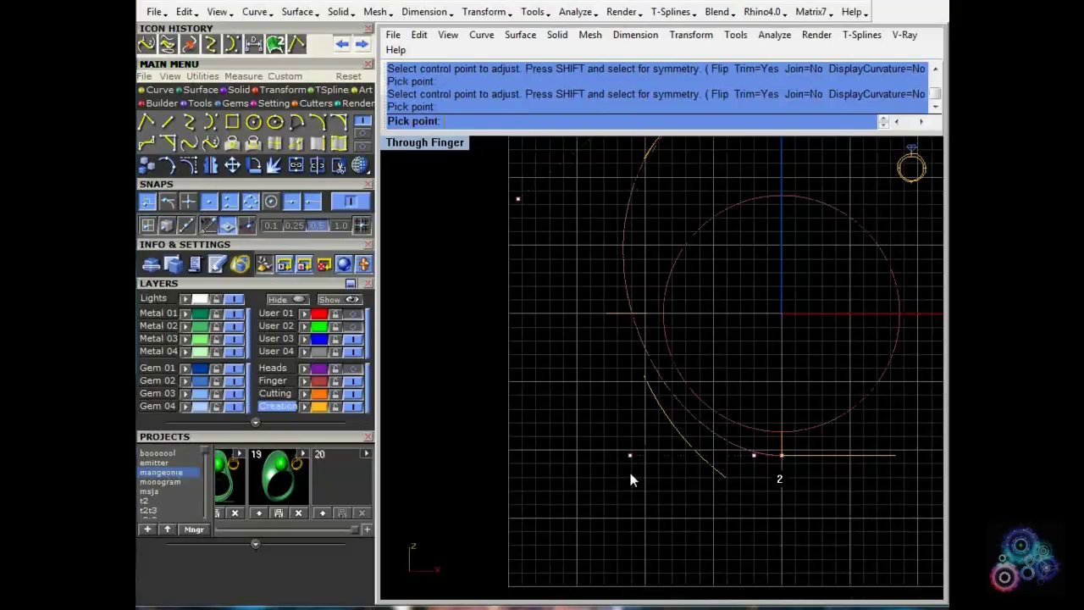
right_click_drag(630, 474, 644, 544)
left_click(682, 160)
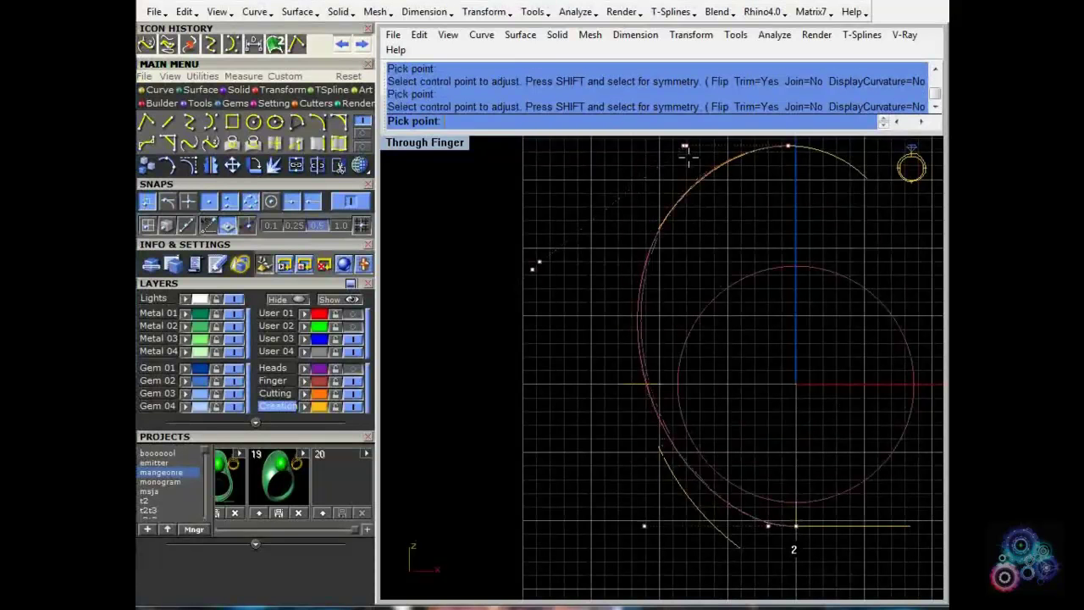
left_click(680, 161)
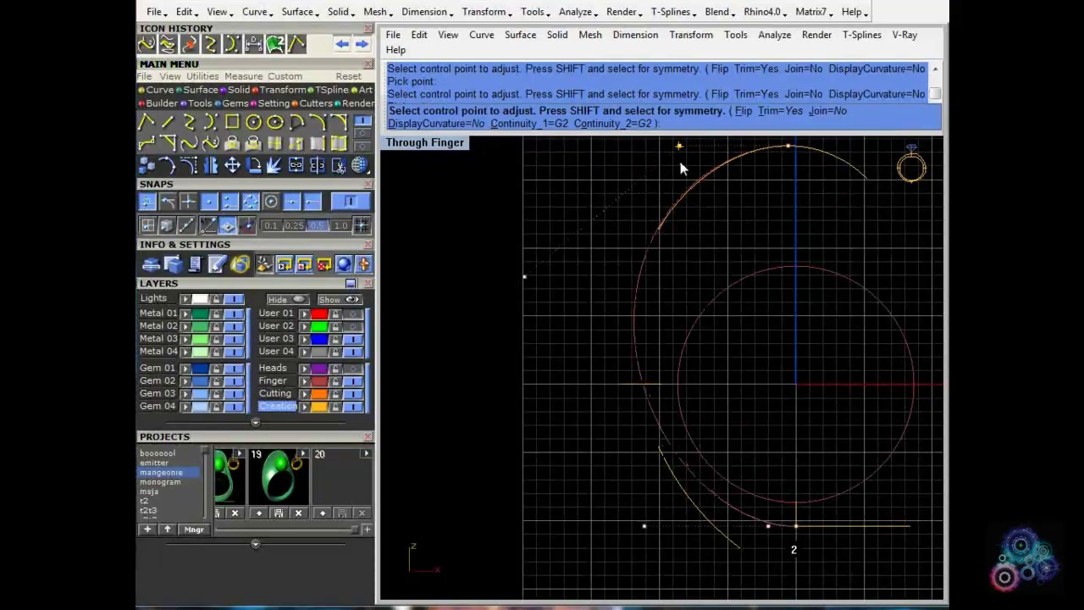
right_click_drag(692, 273, 672, 198)
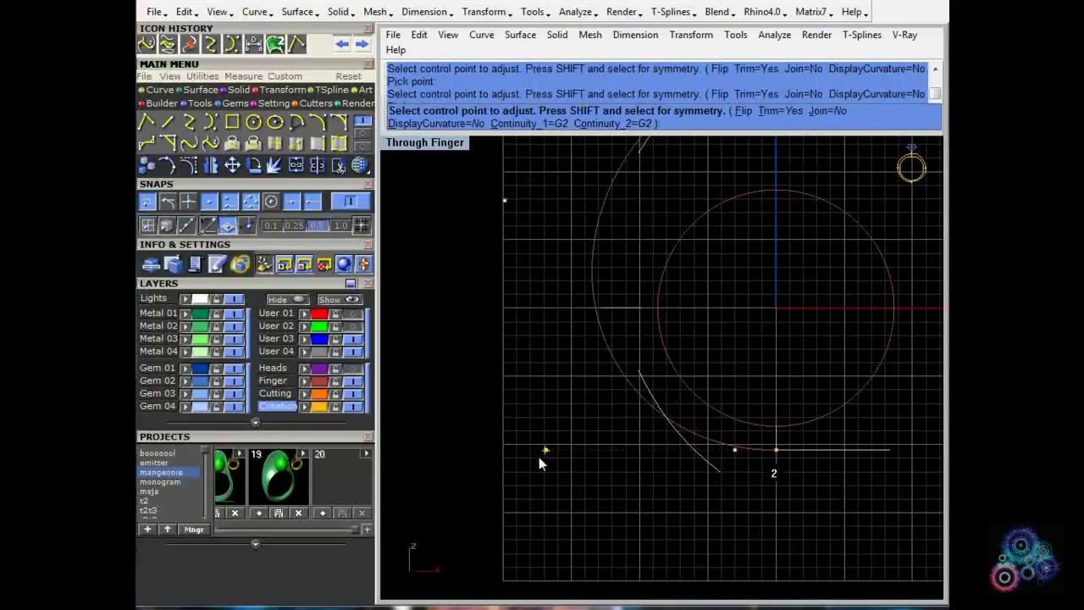
left_click(544, 451)
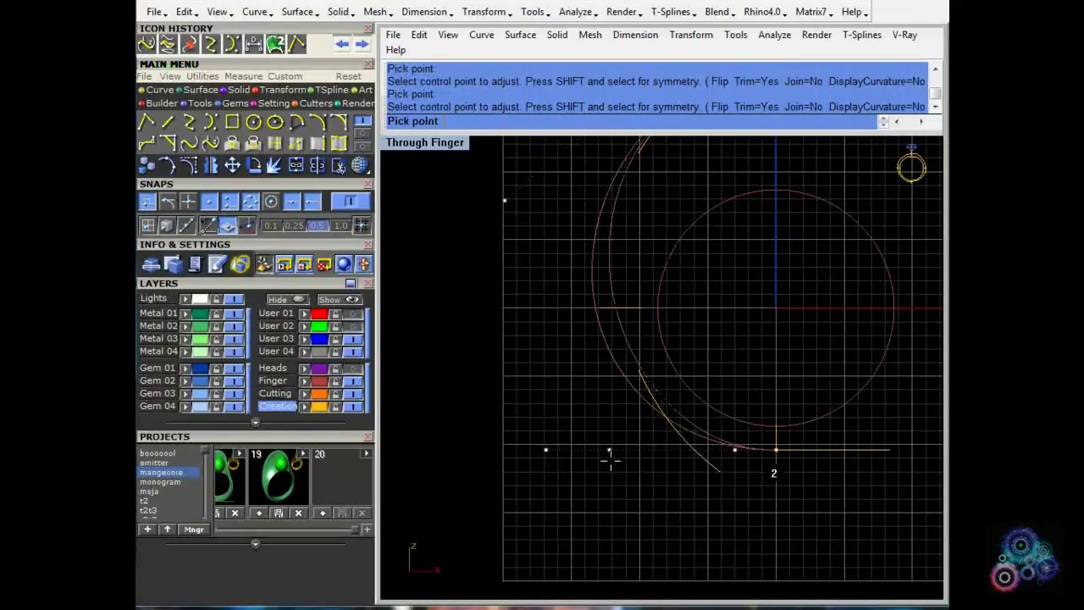
left_click(619, 461)
Step: Accept the blend curve and assign it to the User 03 layer
right_click_drag(605, 311, 633, 393)
scroll(658, 261, "down", 4)
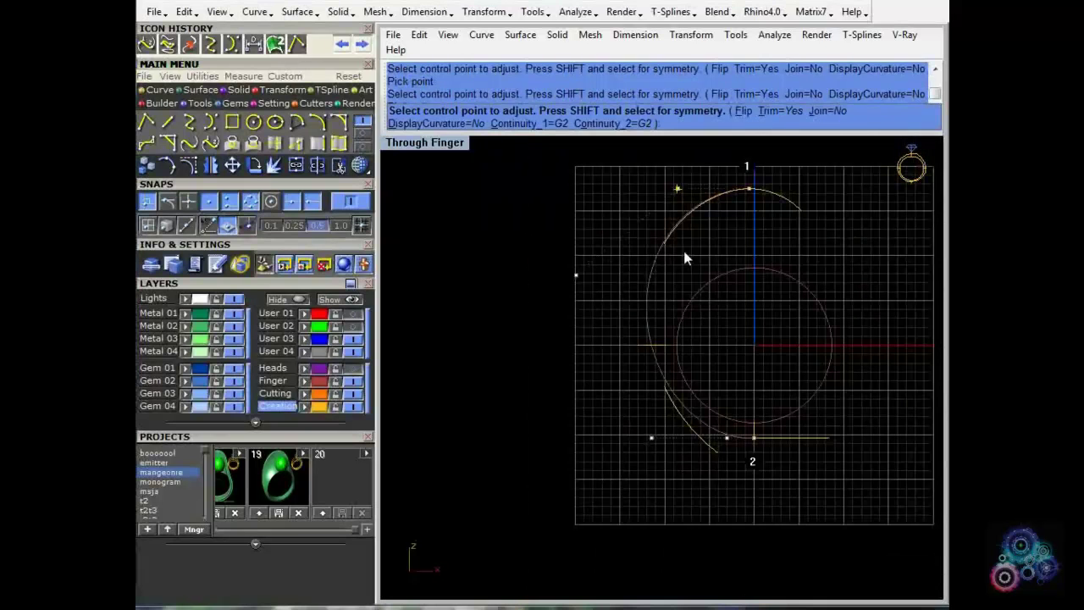
right_click(658, 267)
left_click(648, 292)
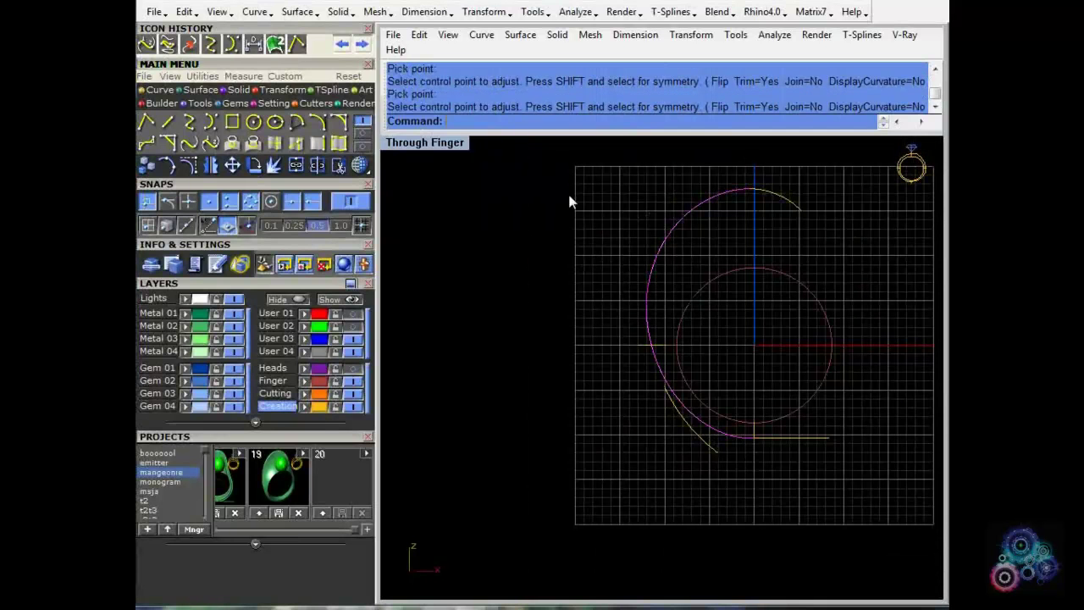
left_click(305, 339)
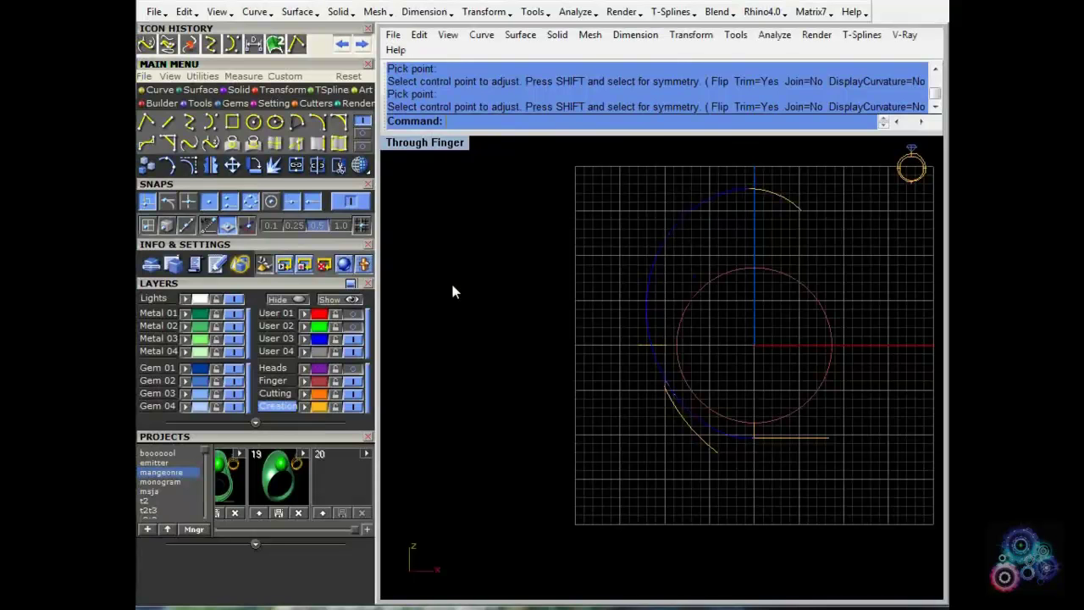
Step: Copy the lower-right finger arc from one upper corner of the bottom trapezoid to the other in the Perspective view
key("ctrl+m")
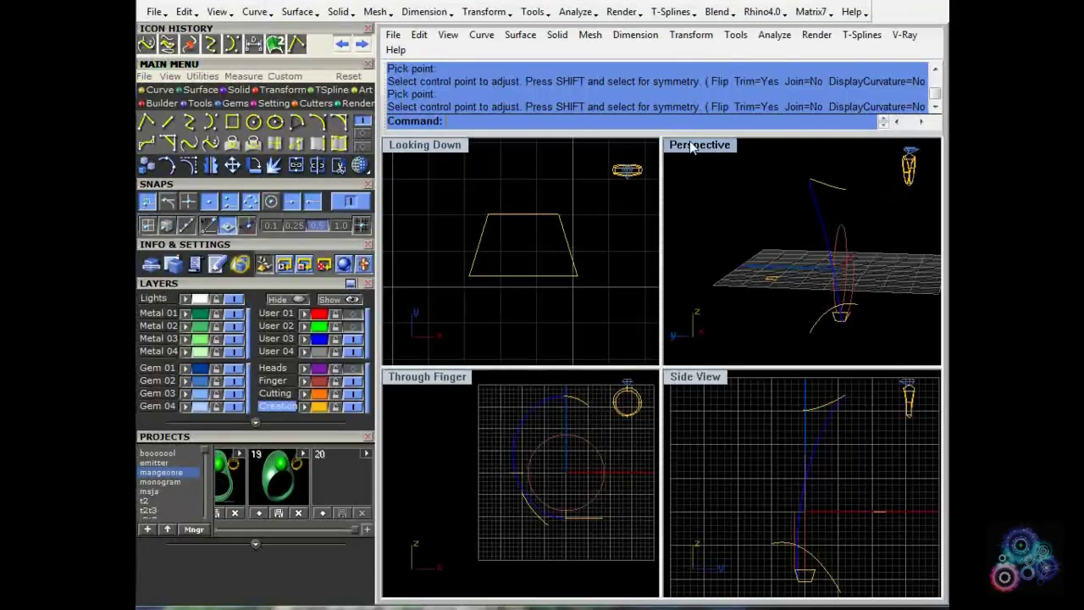
double_click(697, 144)
right_click_drag(703, 276, 593, 513)
right_click_drag(679, 420, 681, 371, "shift")
right_click_drag(776, 417, 772, 377, "shift")
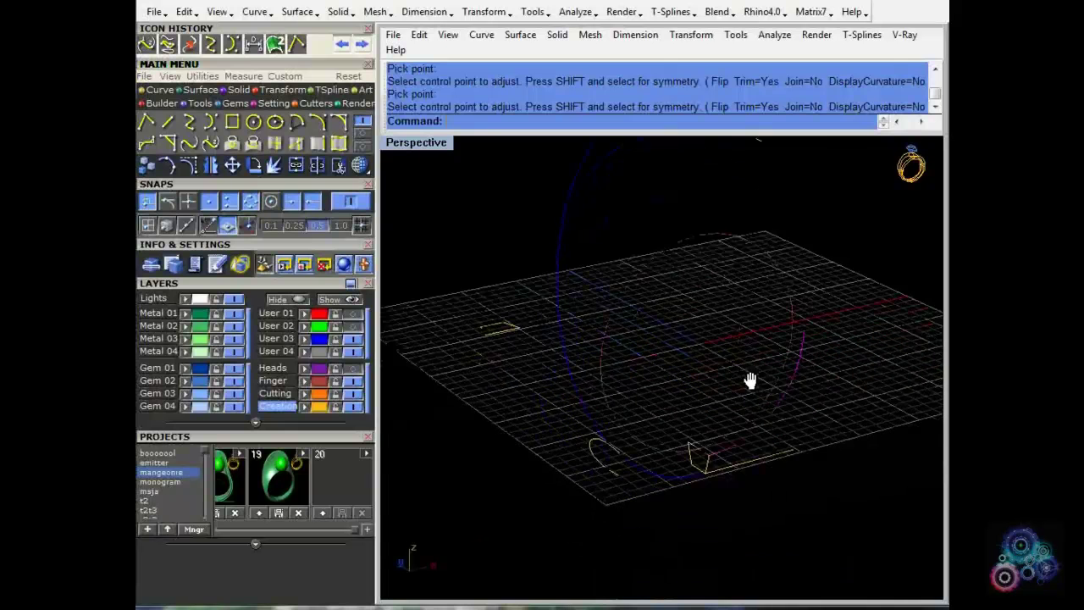
scroll(716, 416, "up", 5)
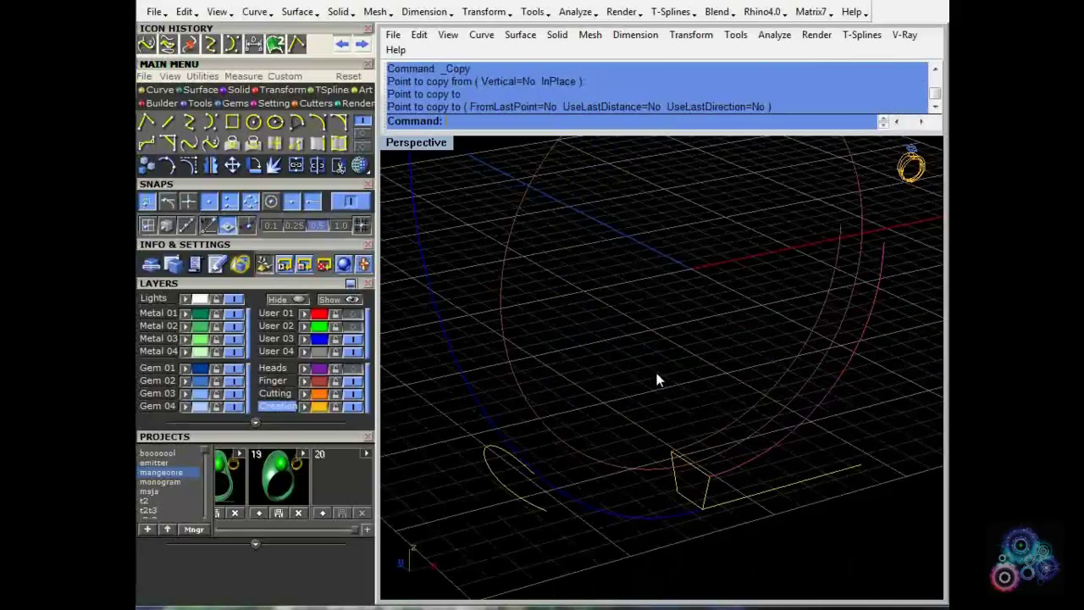
Step: Mirror the selected lower-right arc to the opposite side across the vertical plane through the origin (0) in the Through Finger view
right_click_drag(654, 369, 672, 462)
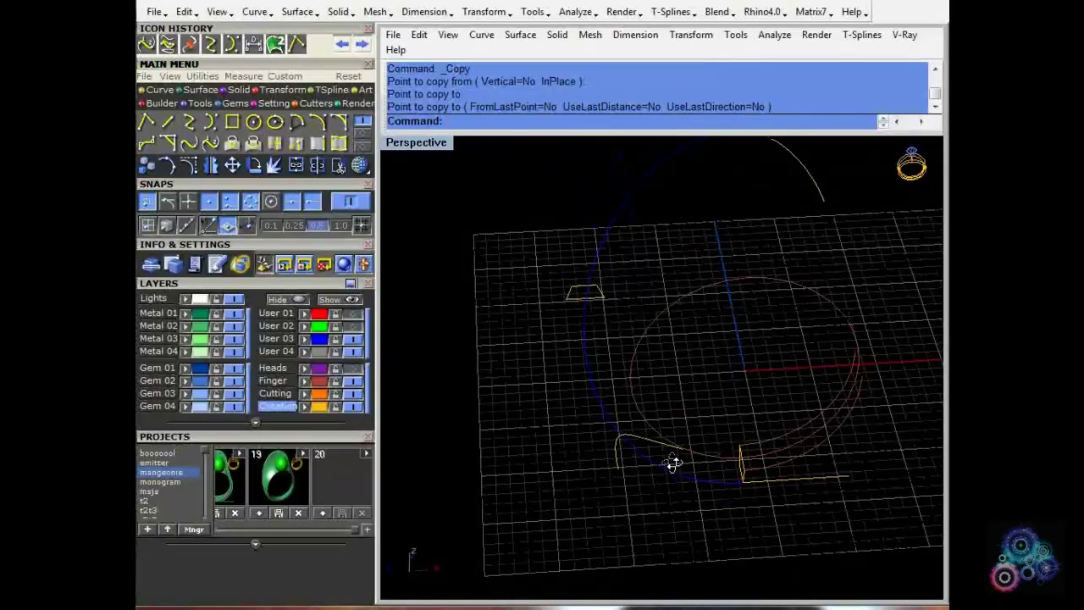
right_click_drag(672, 462, 728, 448)
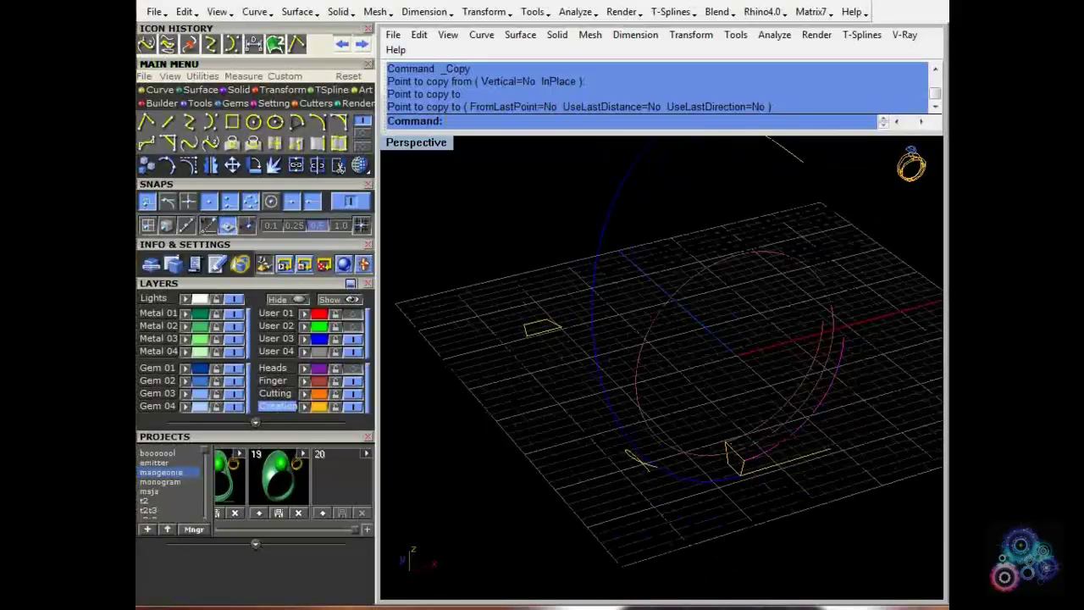
double_click(419, 144)
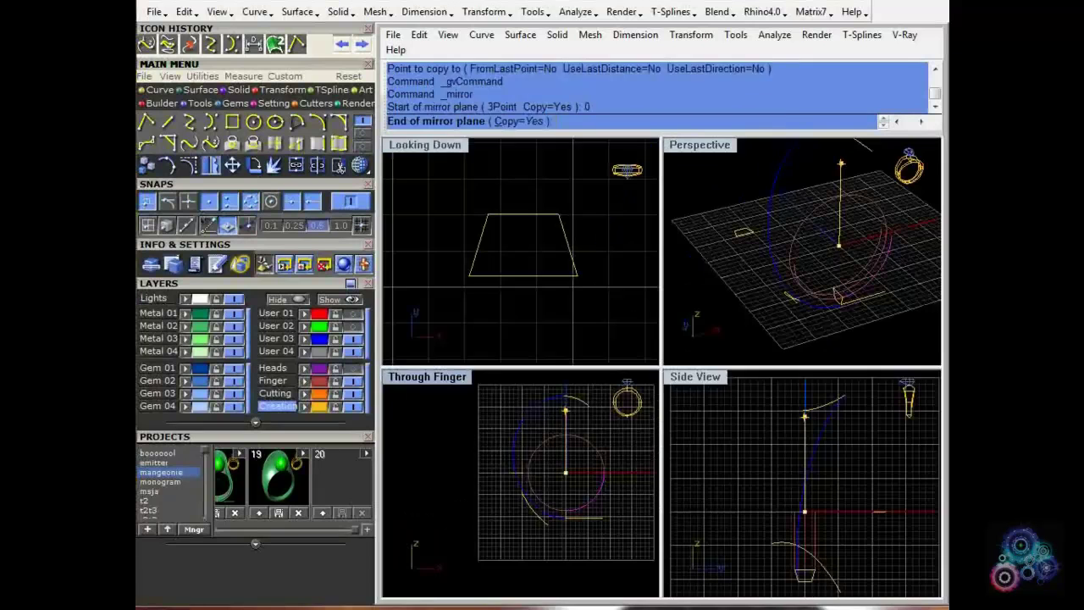
left_click(566, 409)
Step: Start a G2 blend between the upper end of the mirrored left arc and the upper end of the opposite right arc
left_click(721, 147)
double_click(722, 146)
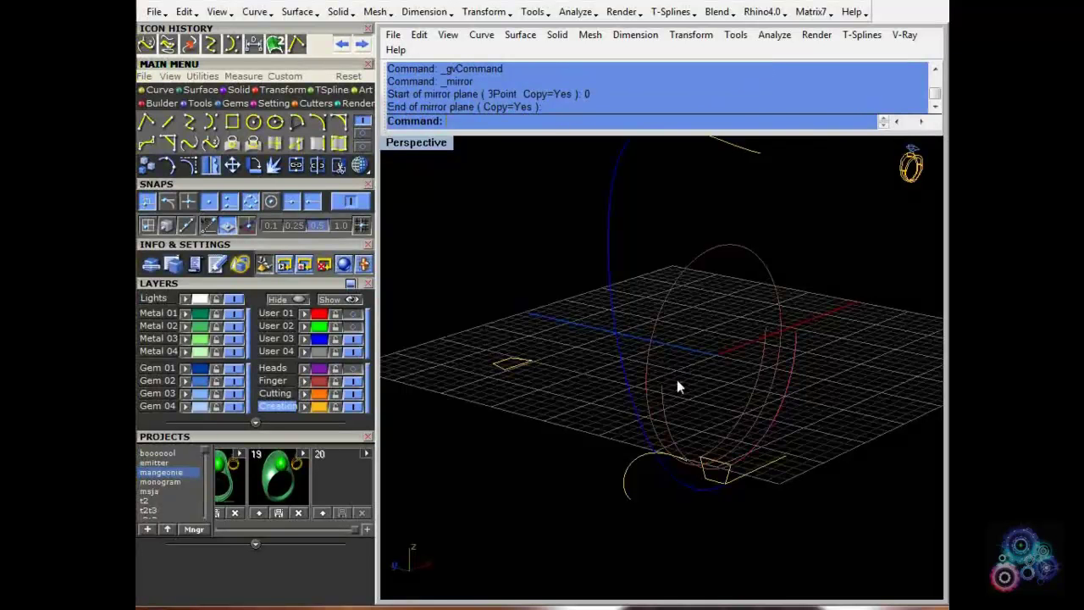
scroll(676, 386, "up", 3)
right_click_drag(774, 318, 739, 345)
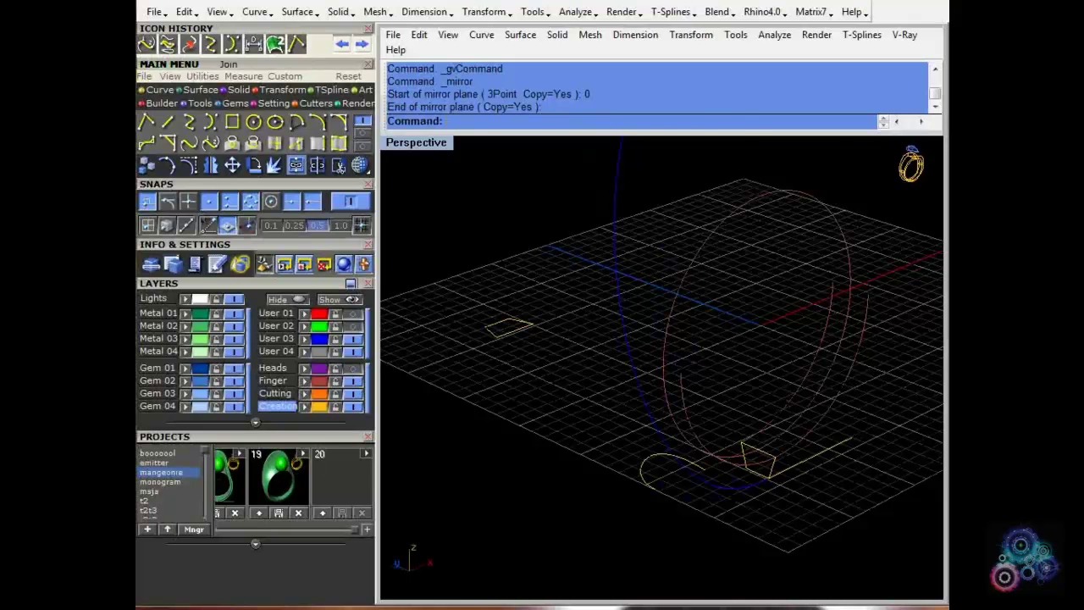
left_click(189, 143)
left_click(680, 373)
left_click(830, 305)
Step: Adjust the blend's tangent handles symmetrically to follow the top of the finger circle in the Through Finger view, and accept the curve
double_click(423, 144)
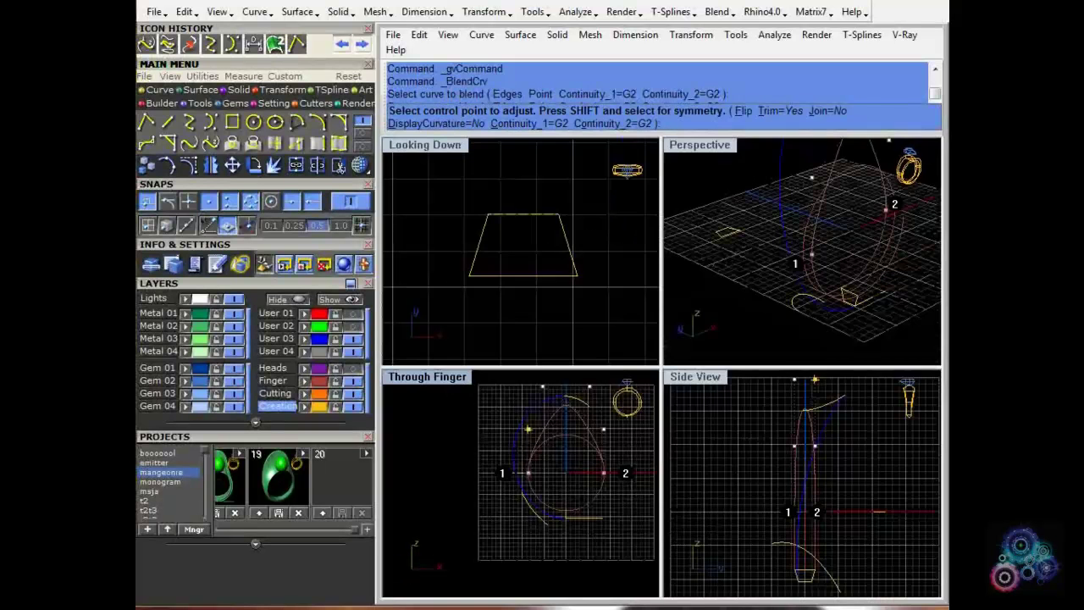
double_click(459, 381)
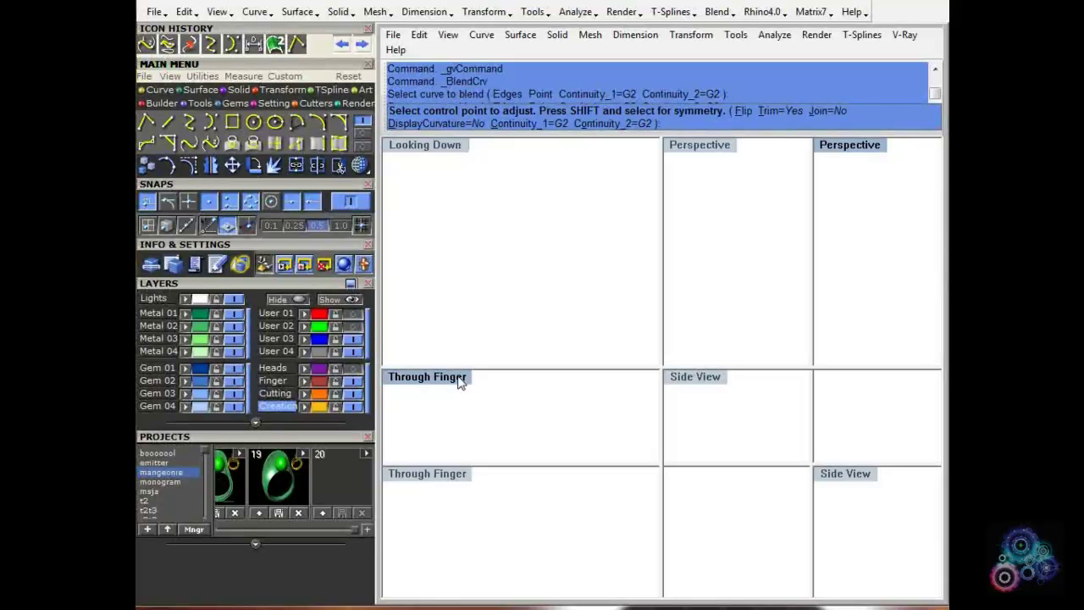
left_click_drag(554, 371, 539, 437, "shift")
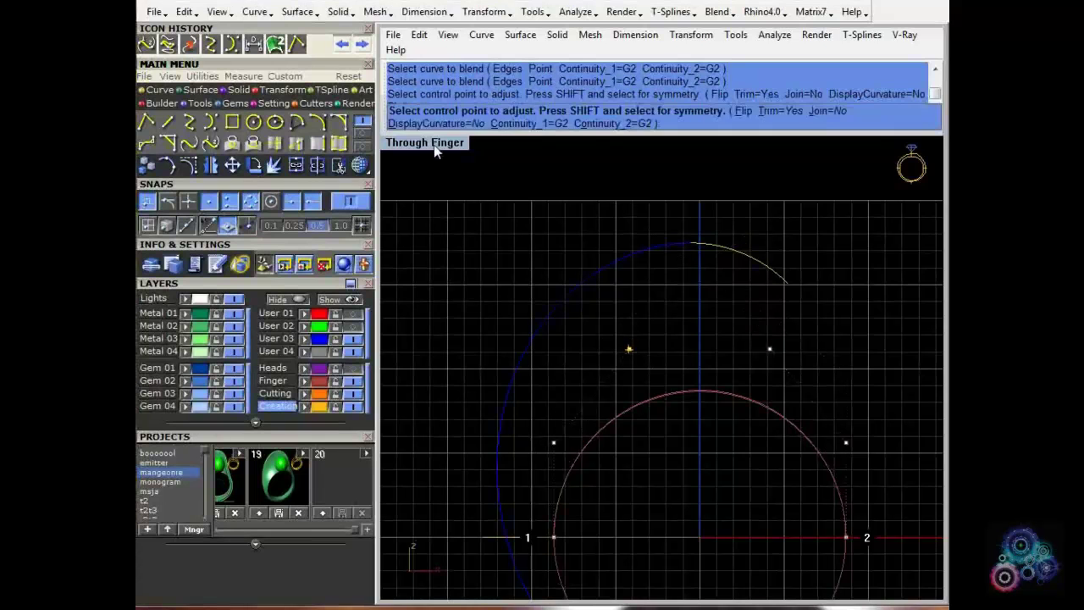
left_click(538, 442)
double_click(434, 144)
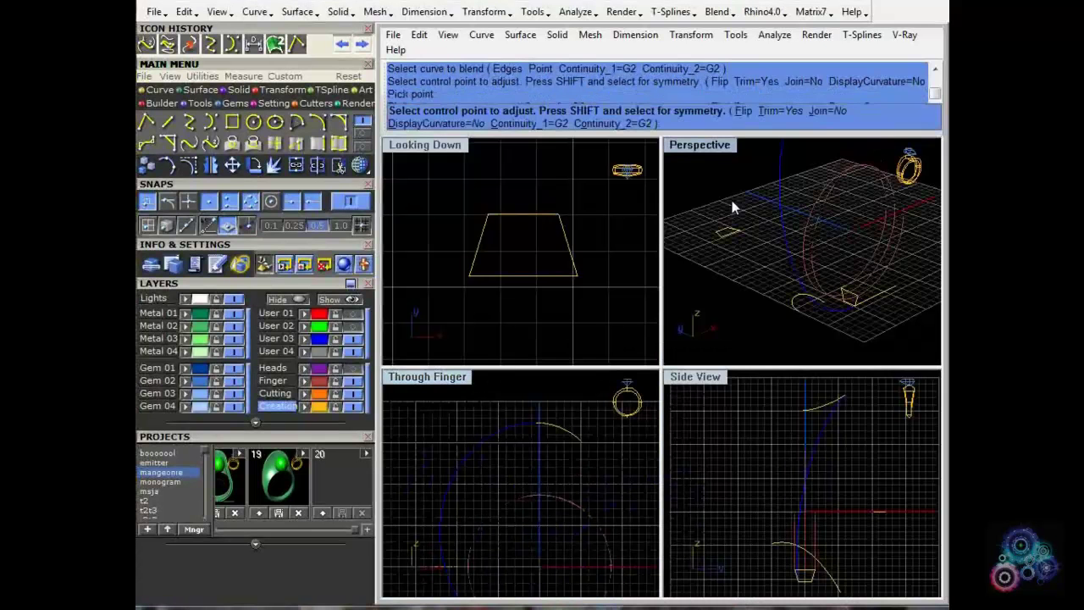
right_click(734, 207)
Step: Mirror the remaining lower-right arc with a copy, using a mirror plane that starts at the origin (0) in the Through Finger view
right_click_drag(806, 223, 683, 220)
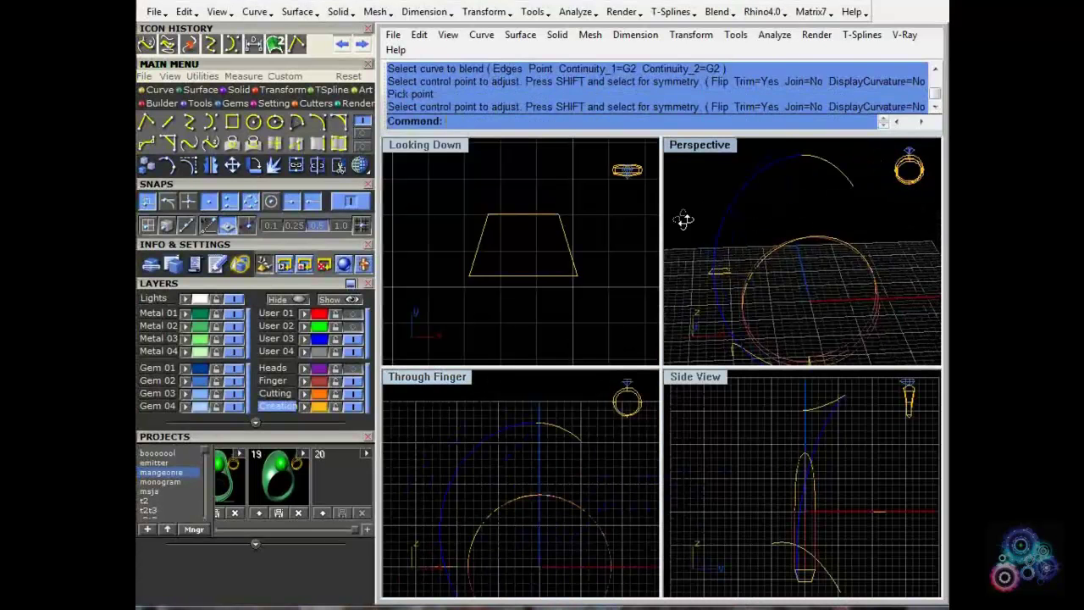
right_click_drag(819, 241, 742, 204, "shift")
double_click(712, 149)
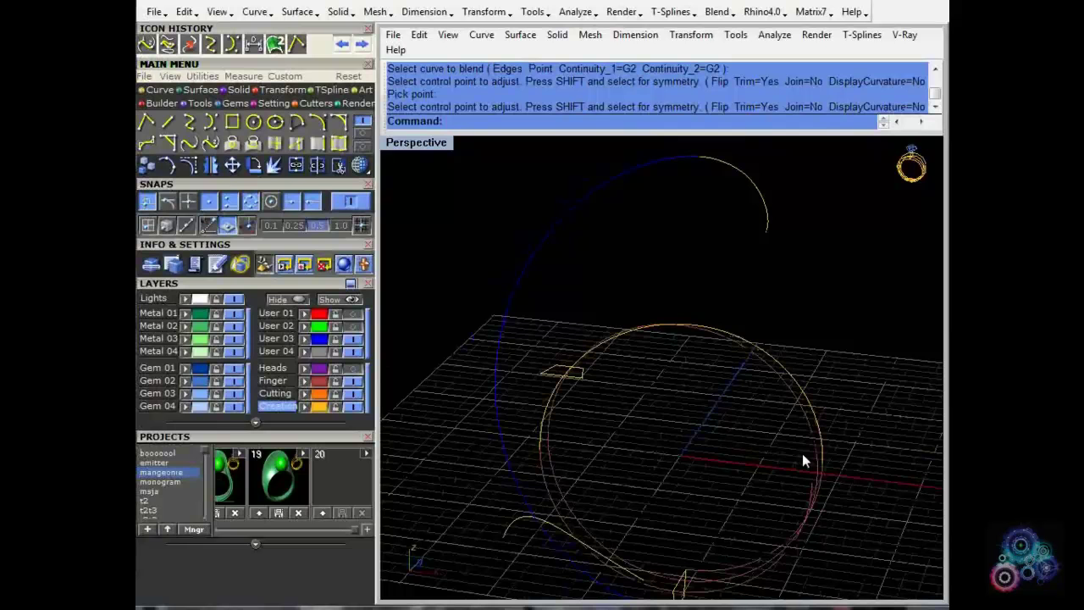
right_click_drag(803, 456, 404, 177)
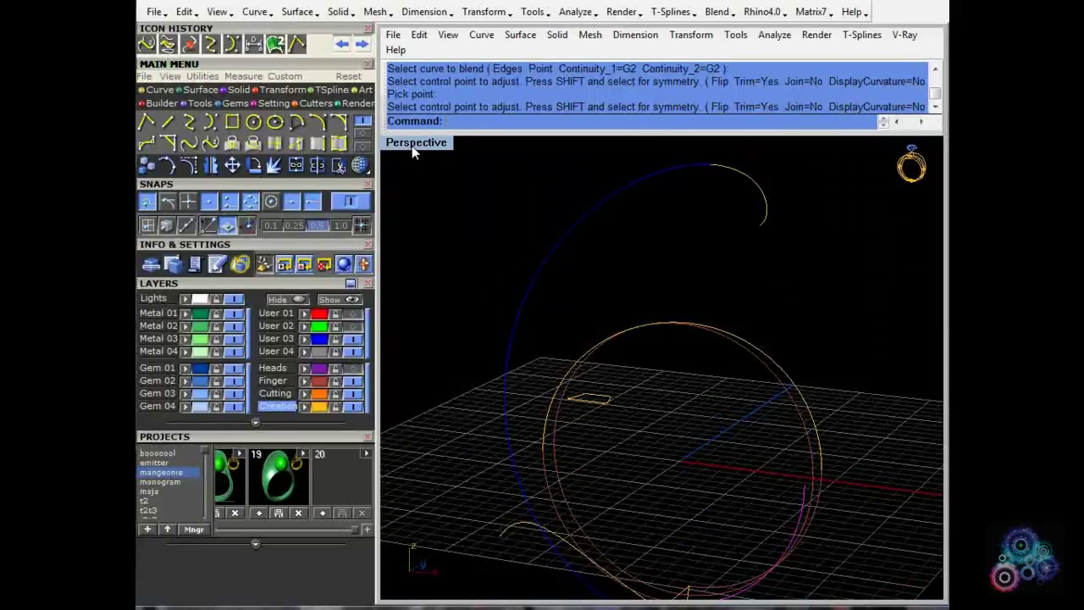
double_click(411, 146)
left_click(210, 165)
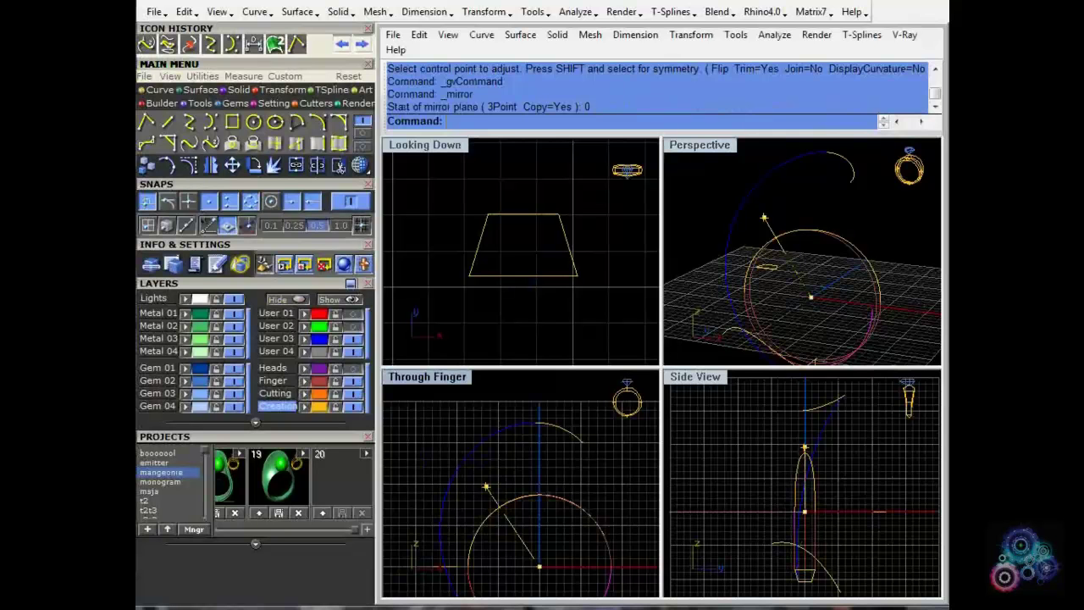
left_click(487, 488)
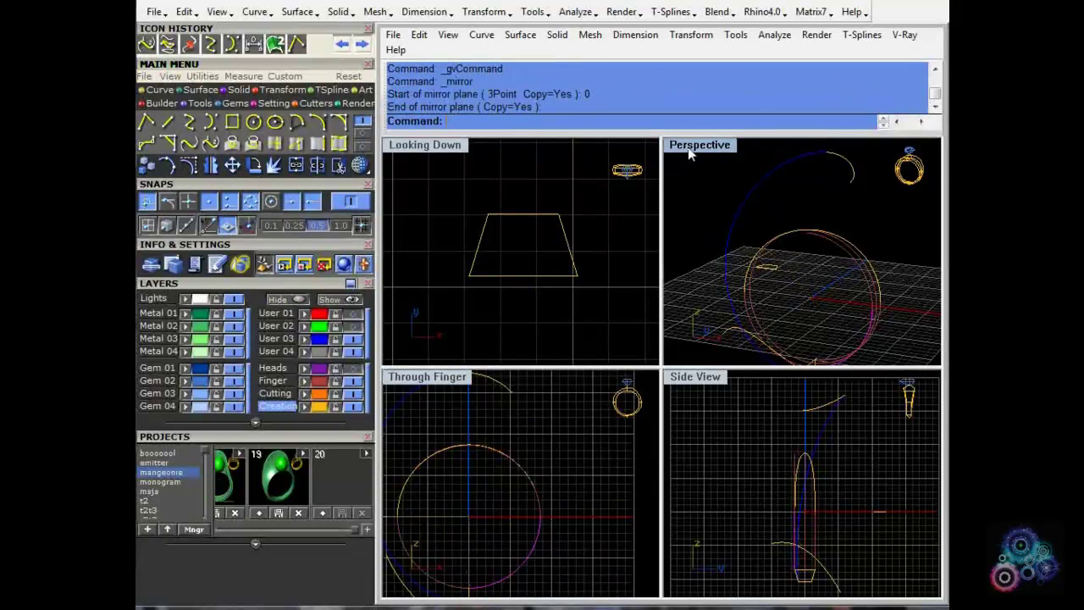
Step: Start a G2 blend between the upper end of the rear finger arc and the top end of the blue rail curve in Perspective
double_click(692, 146)
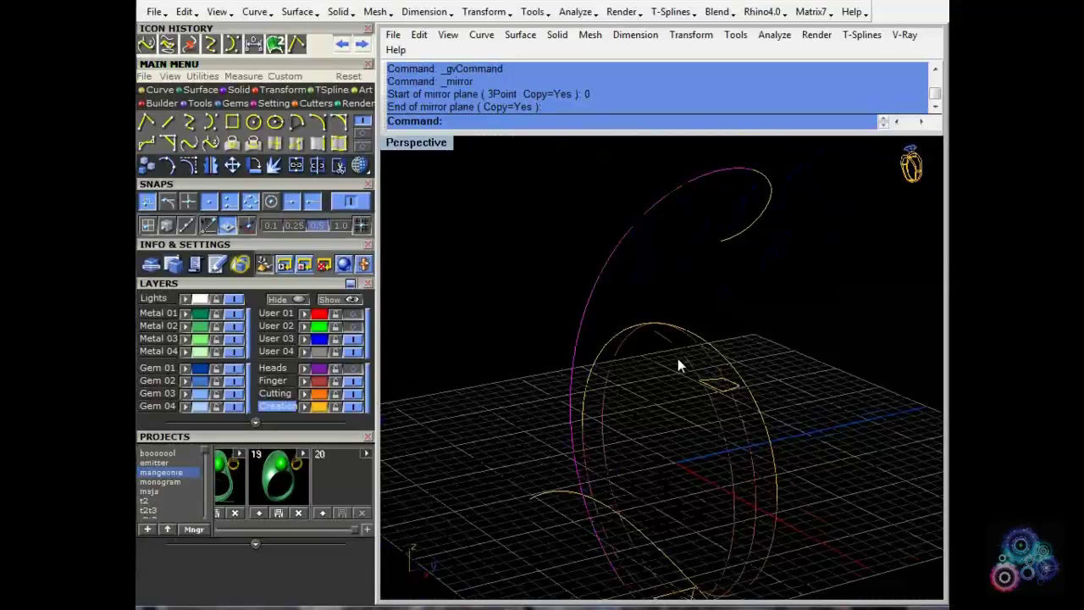
right_click_drag(677, 365, 749, 310)
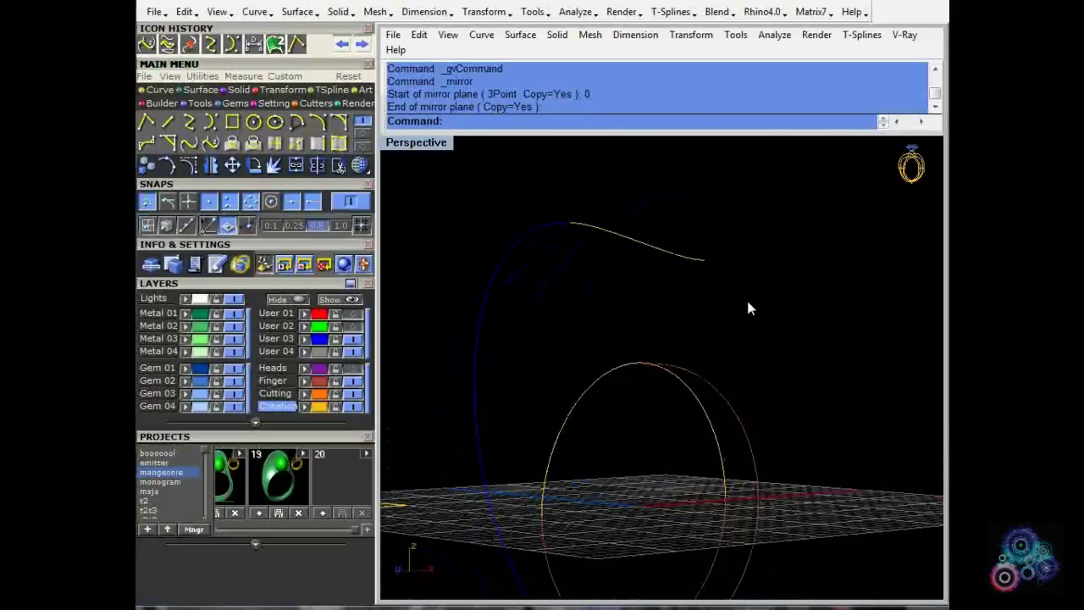
right_click_drag(749, 309, 347, 182)
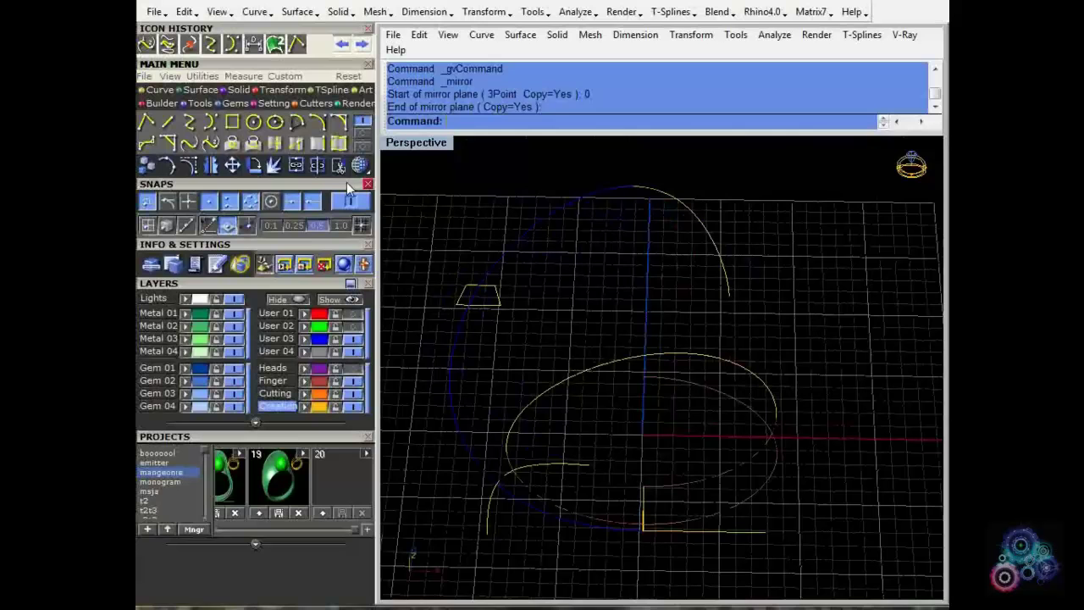
left_click(213, 148)
left_click(647, 378)
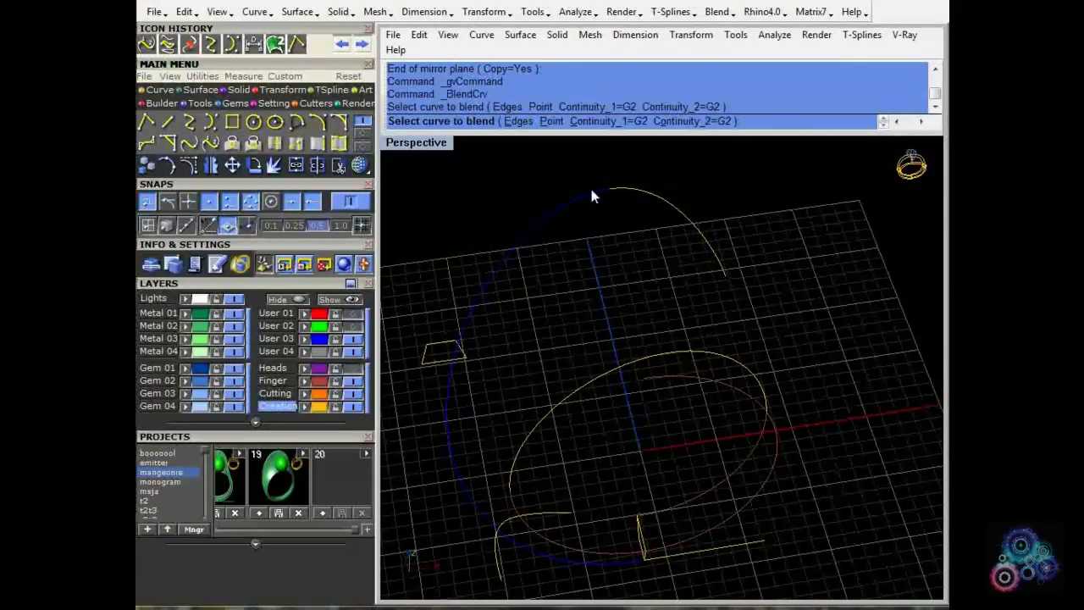
left_click(590, 187)
right_click_drag(612, 277, 636, 354)
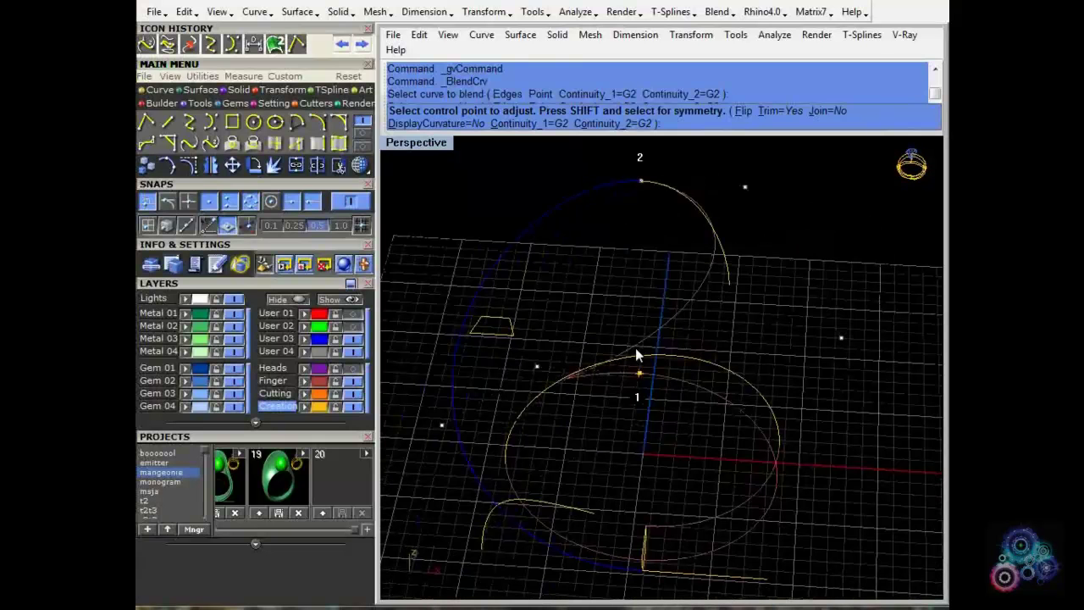
Step: Slide the blend's end 1 down along the finger arc and move its nearby tangent handle outward below the pearl
left_click(640, 372)
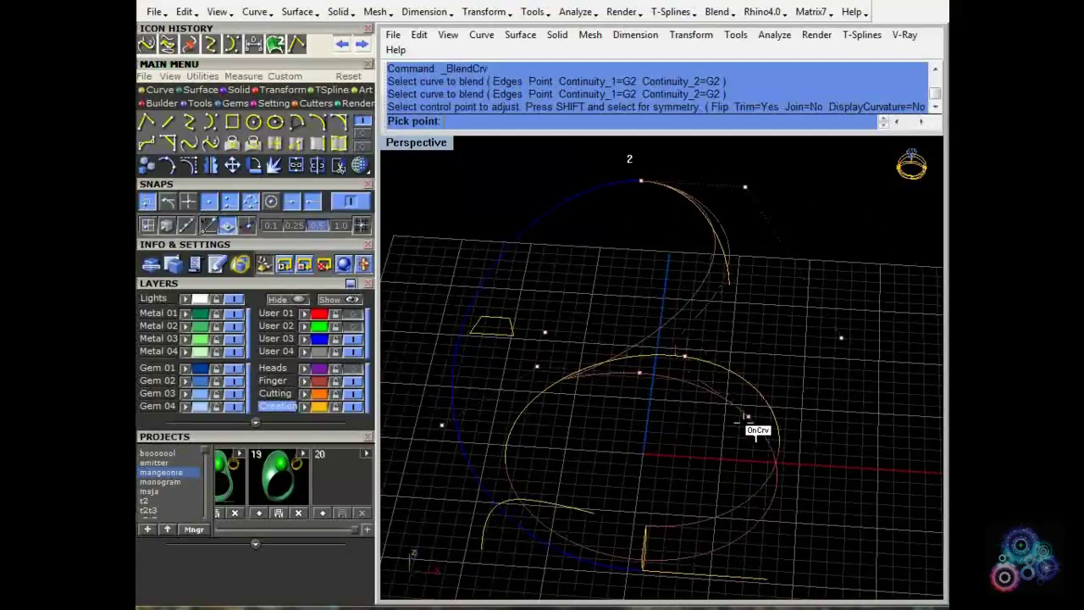
left_click(758, 429)
right_click_drag(720, 386, 656, 270)
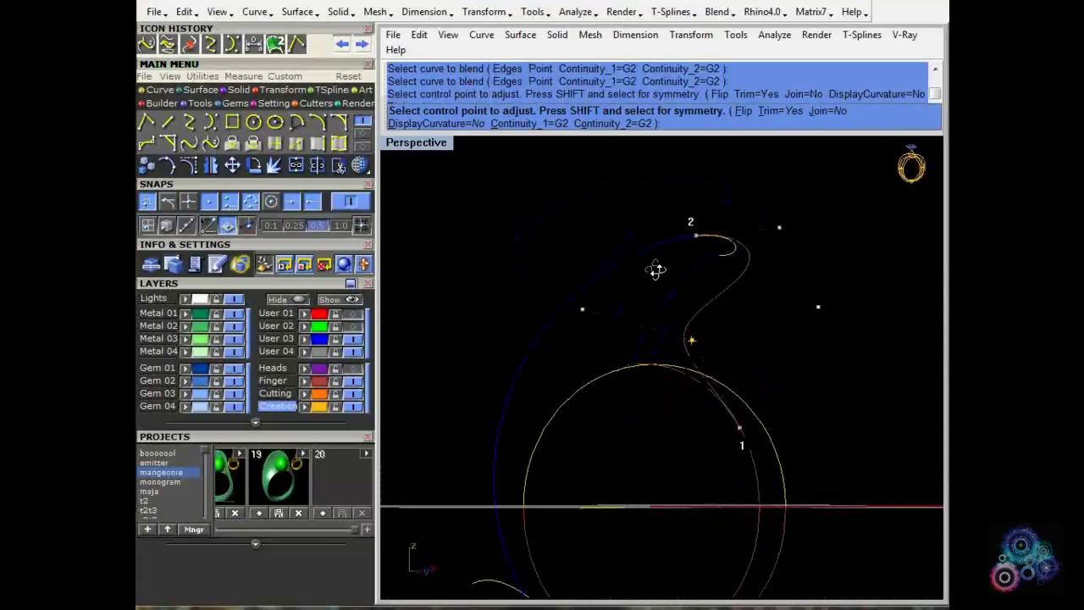
right_click_drag(657, 269, 712, 358)
left_click(701, 371)
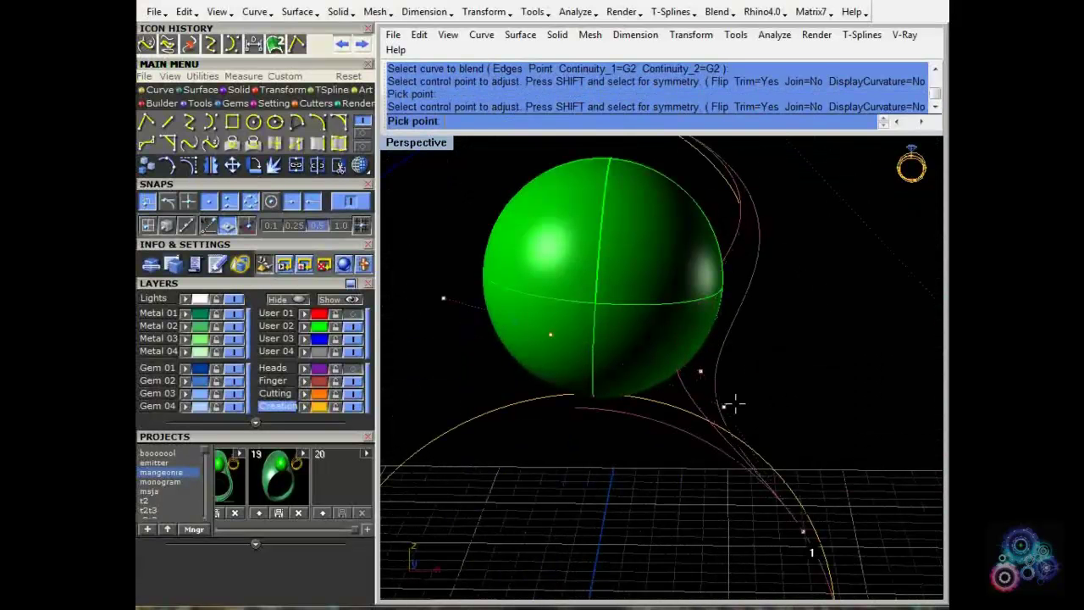
left_click(736, 405)
Step: Reshape the blend's upper handles around the pearl and slide end 1 further down the finger arc
right_click_drag(735, 404, 747, 254)
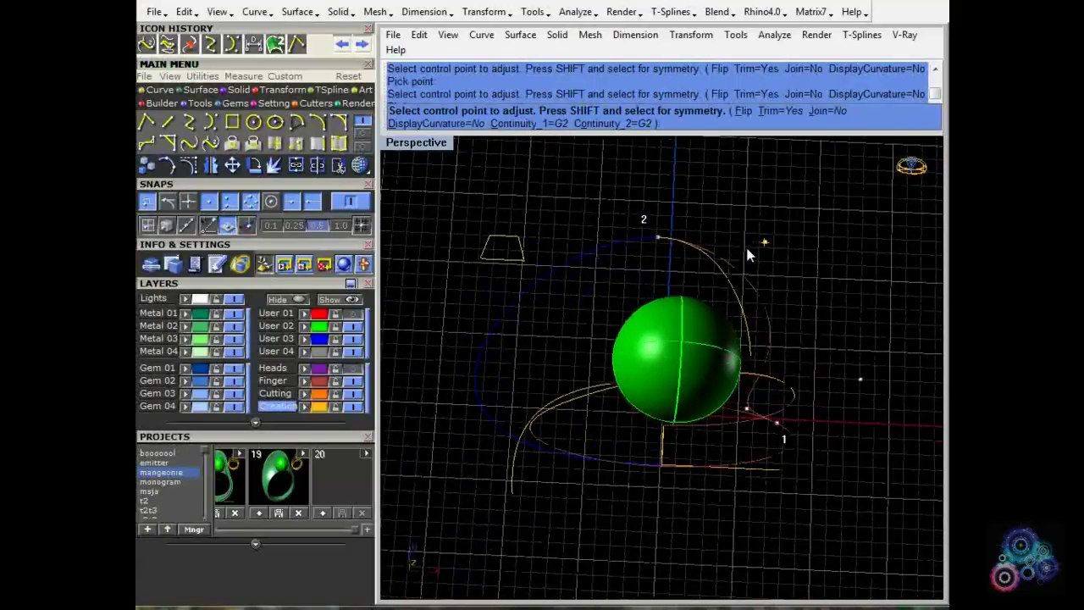
left_click(749, 254)
left_click(844, 378)
right_click_drag(813, 347, 740, 429)
left_click(742, 432)
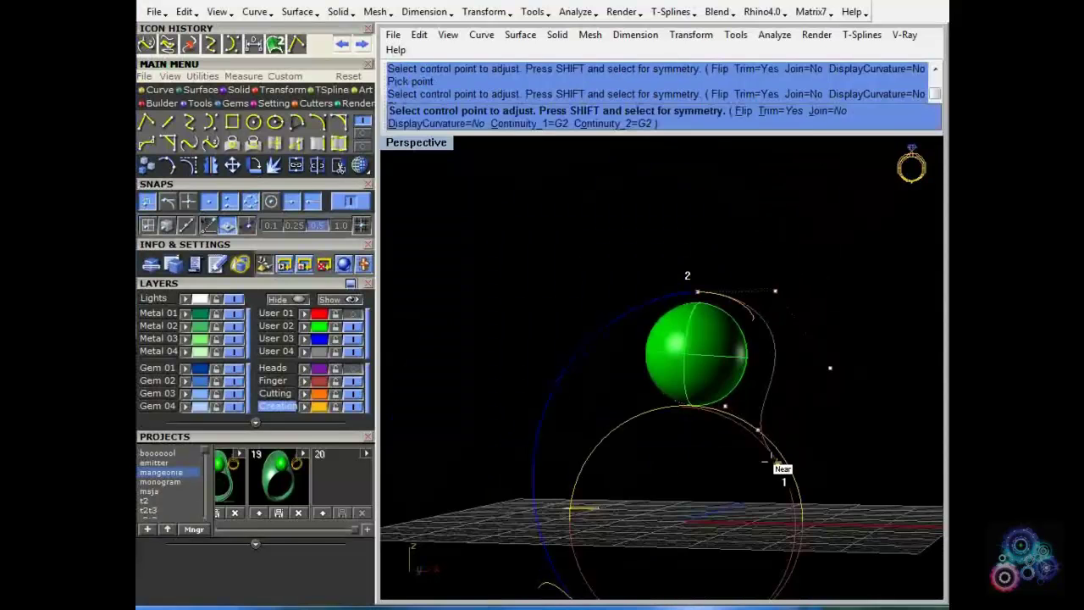
left_click(771, 459)
left_click(785, 475)
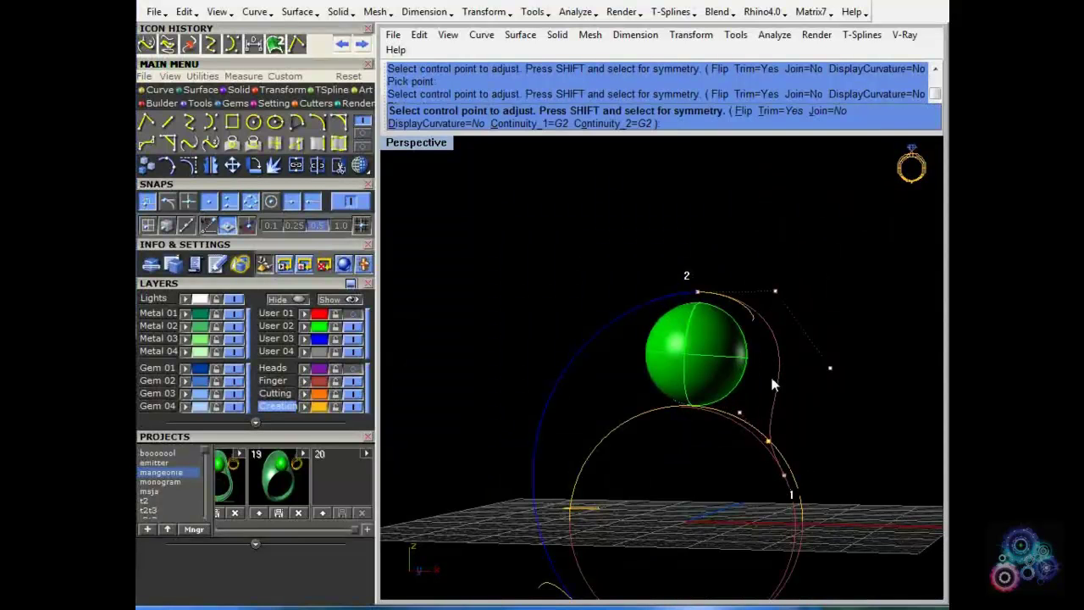
Step: Fine-tune the blend's upper and lower tangent handles so it flows smoothly around the pearl, and accept the curve
right_click_drag(762, 380, 730, 329)
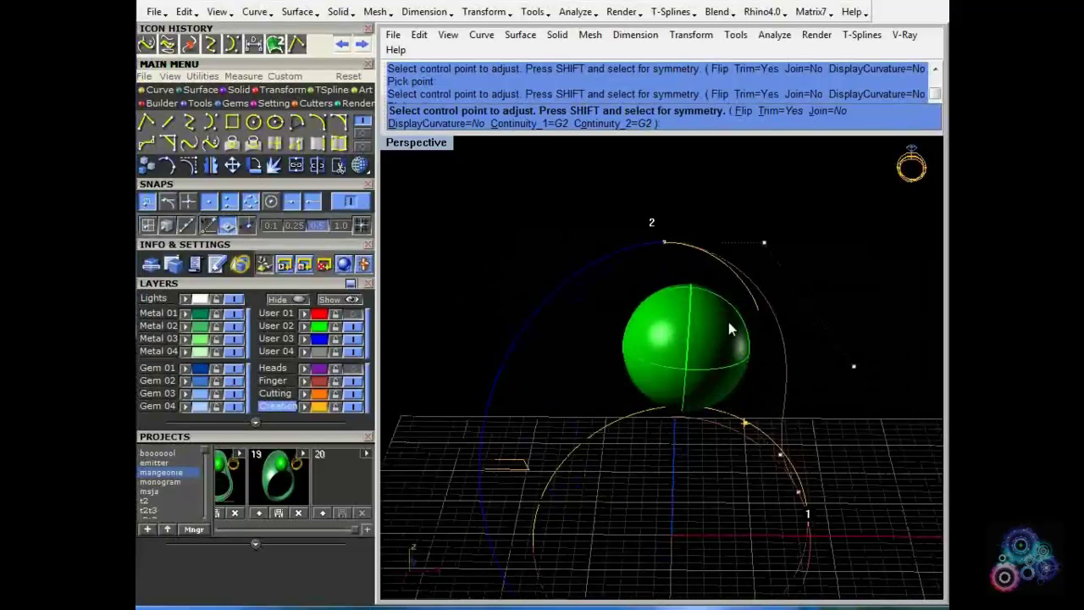
left_click(762, 242)
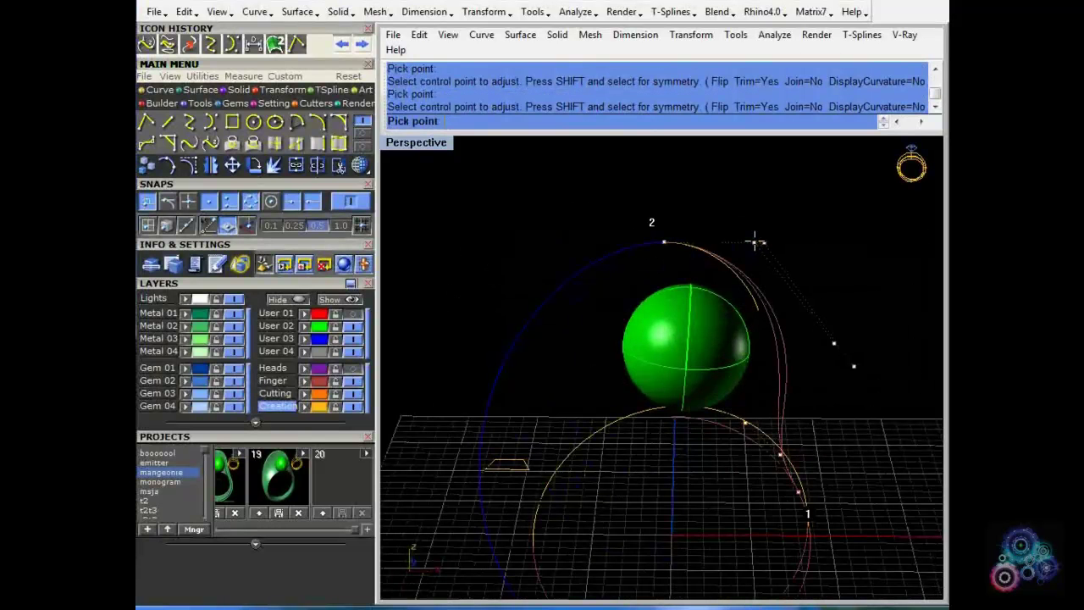
left_click(831, 315)
scroll(763, 415, "up", 3)
left_click(744, 421)
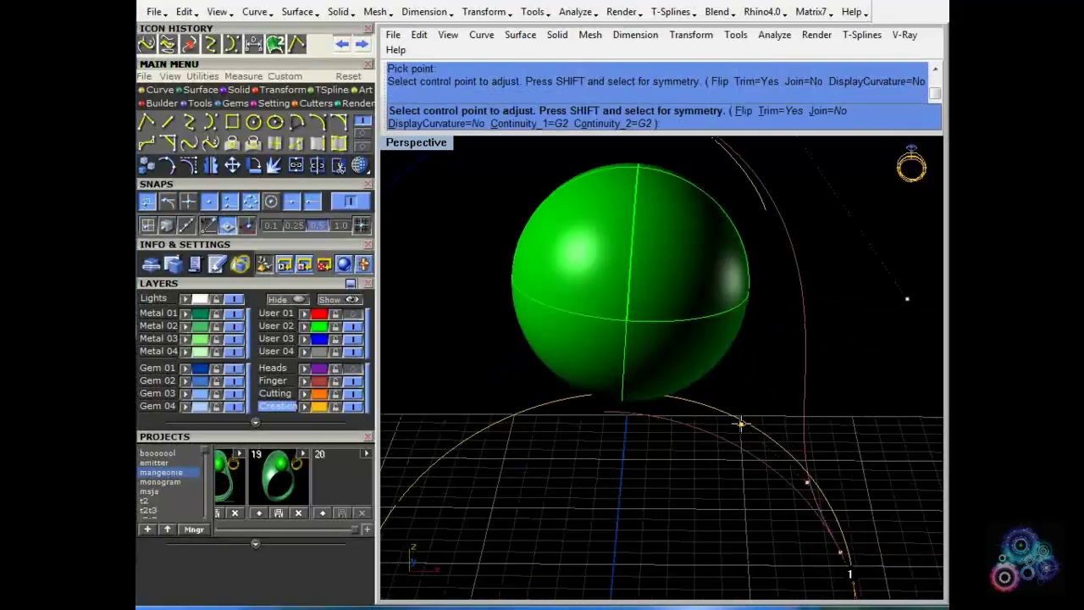
left_click(698, 389)
right_click_drag(698, 389, 638, 349)
scroll(578, 338, "down", 5)
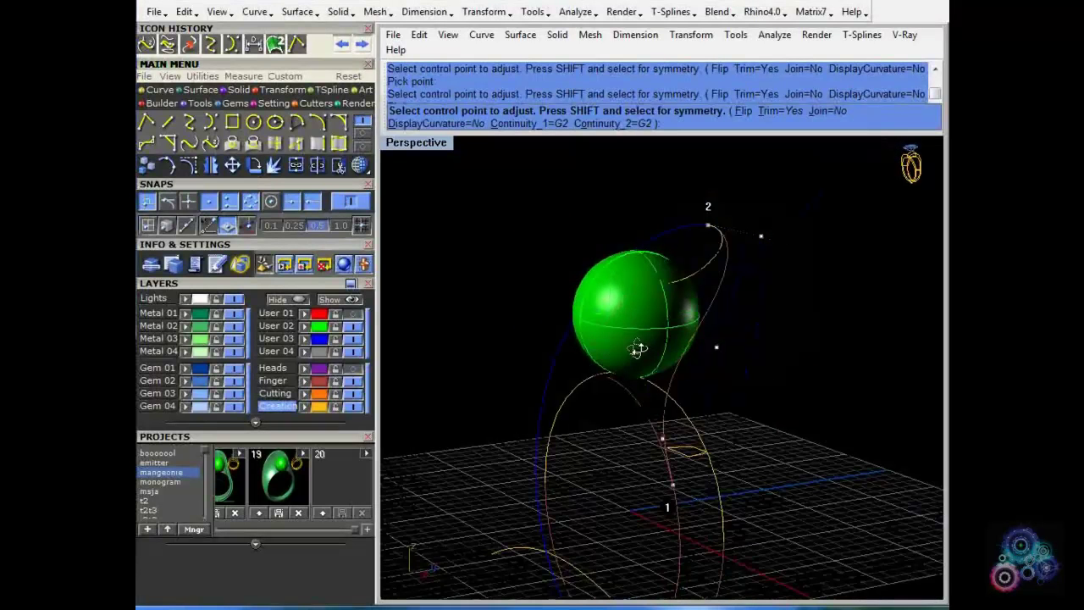
right_click_drag(638, 349, 701, 348)
right_click(702, 348)
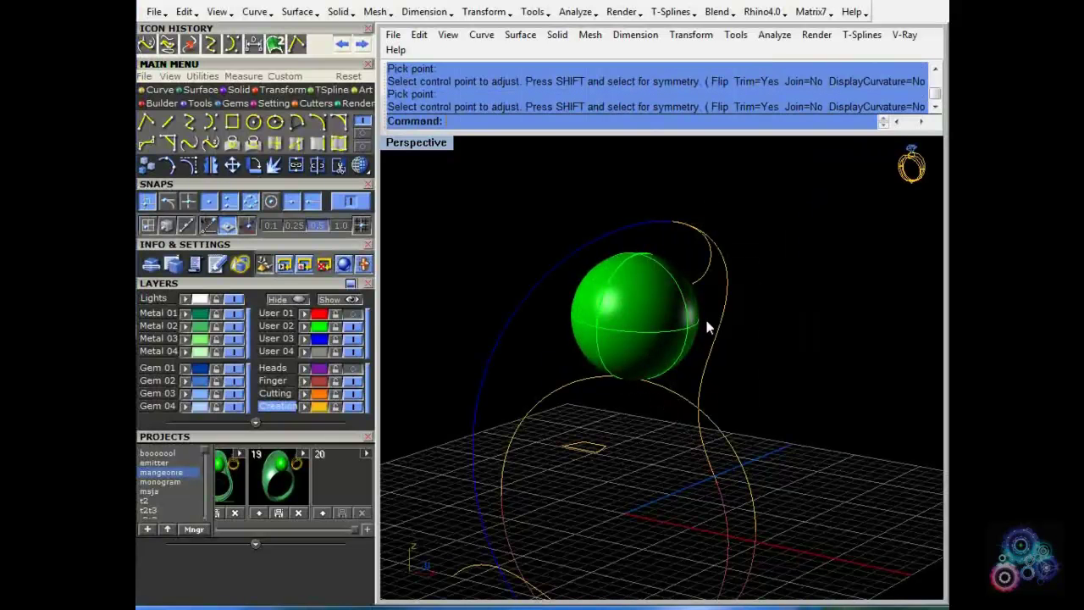
Step: Delete the leftover arc beside the pearl and the leftover curve at the base of the ring
key("Delete")
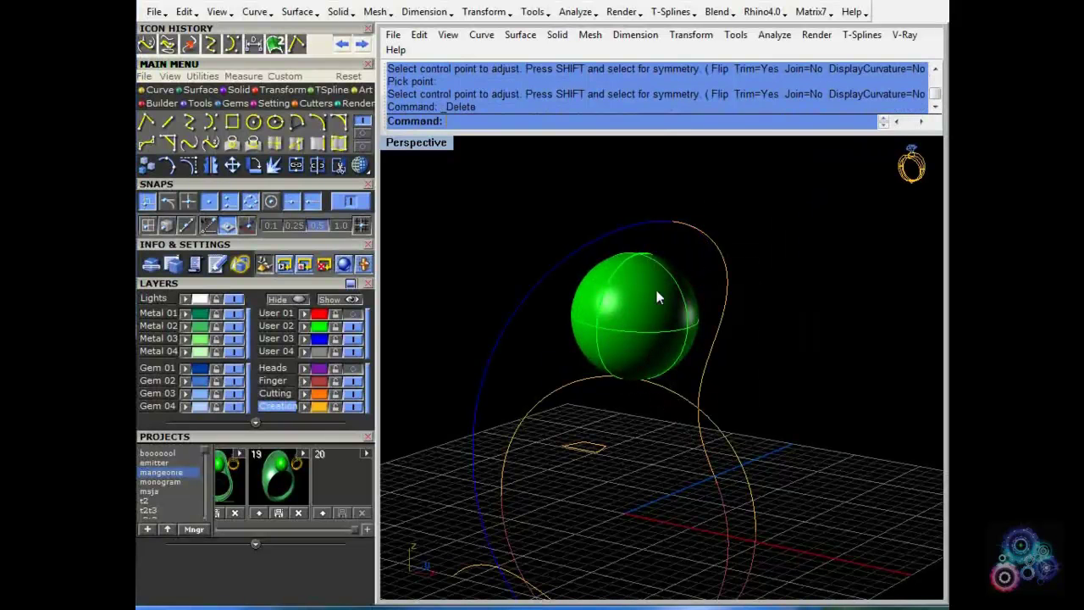
right_click_drag(659, 296, 765, 254)
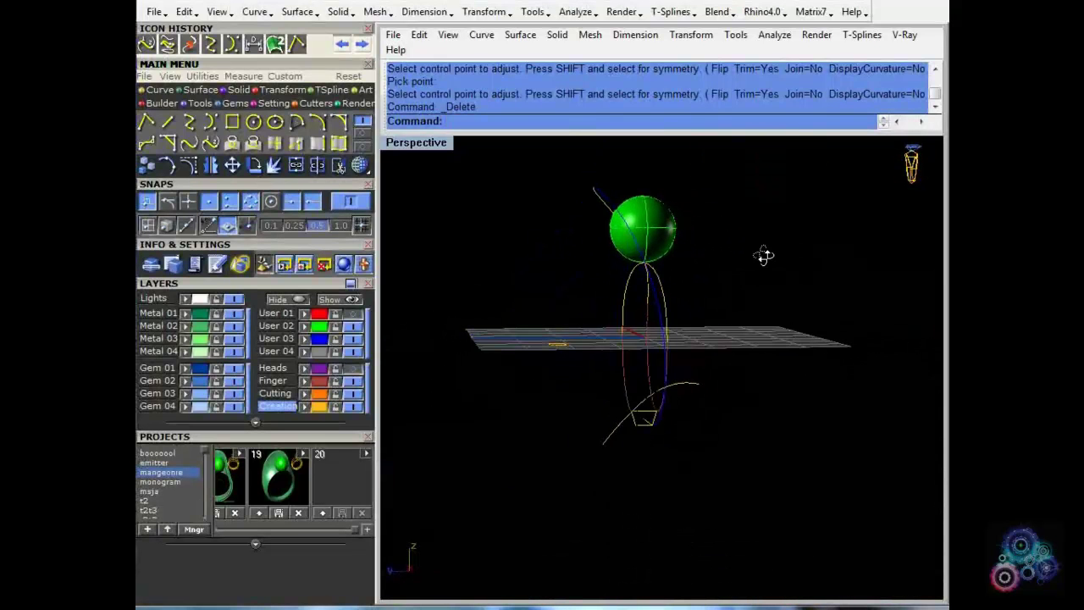
right_click_drag(764, 256, 634, 399)
key("Delete")
Step: Hide the pearl's User 02 layer and place single points at the top of the finger curve and the top end of the blue rail
right_click_drag(670, 238, 723, 229)
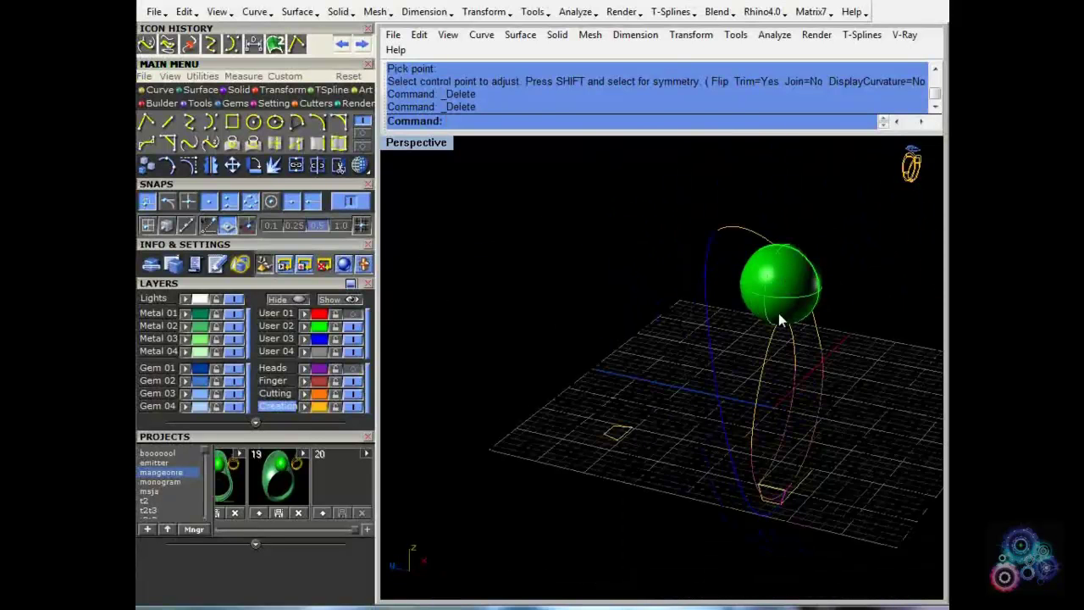
right_click_drag(779, 314, 678, 298)
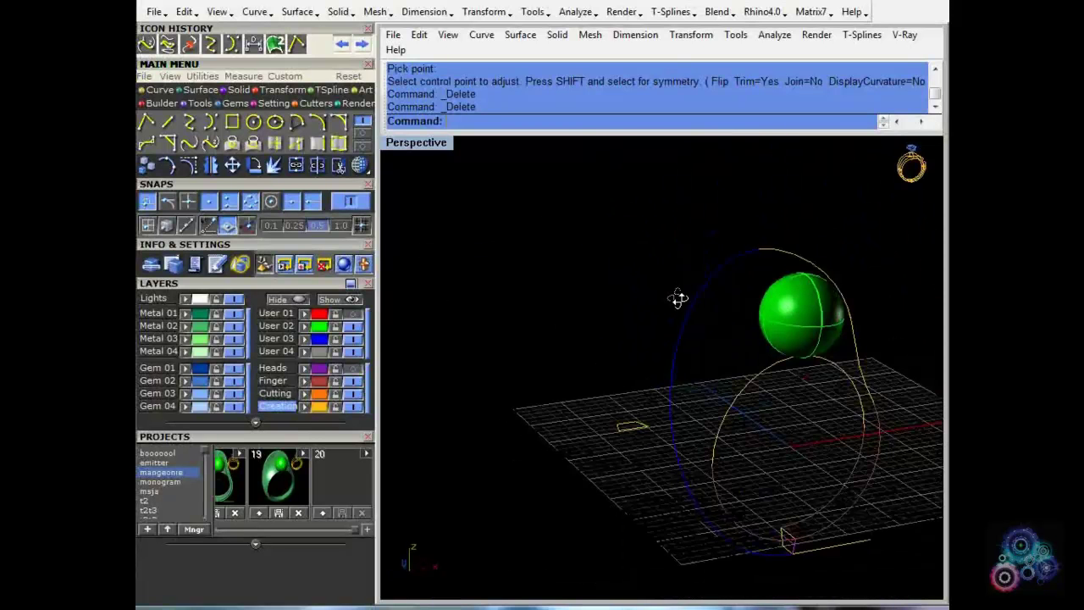
right_click_drag(678, 298, 745, 238)
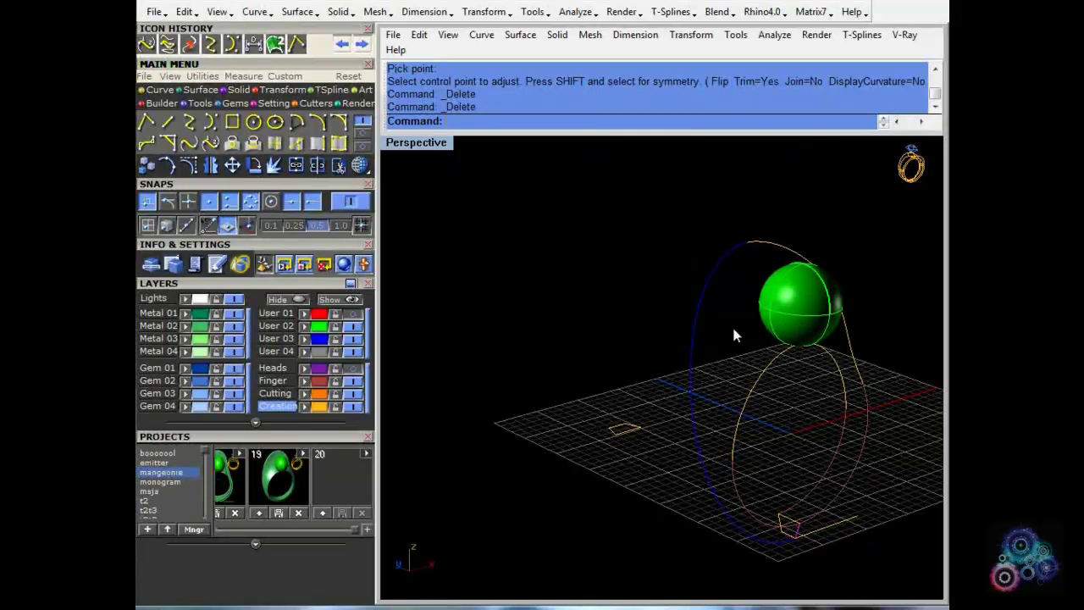
left_click(353, 326)
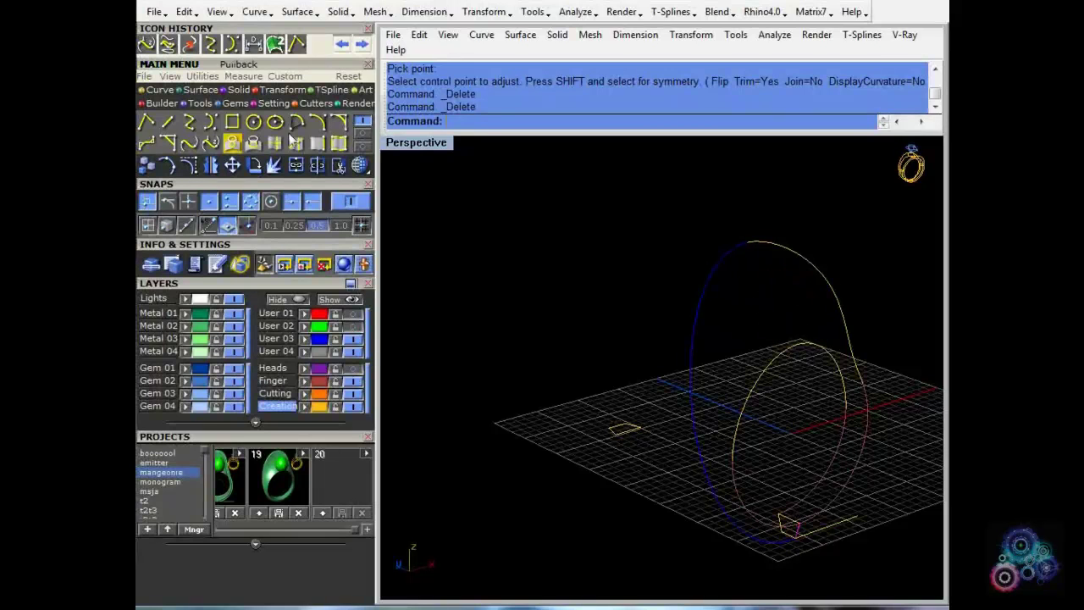
left_click(363, 133)
left_click(168, 144)
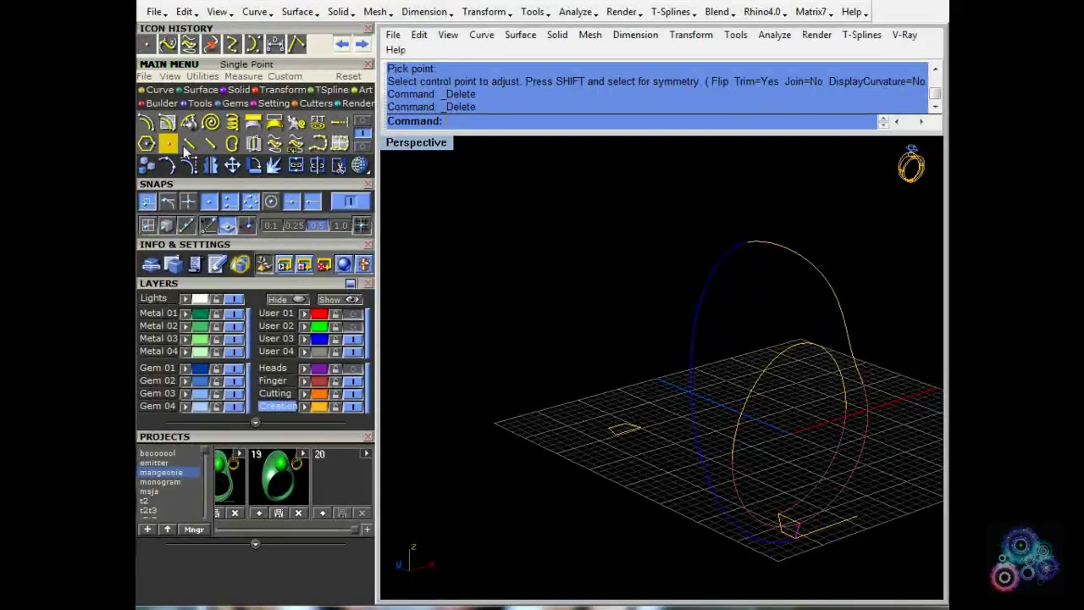
left_click(738, 350)
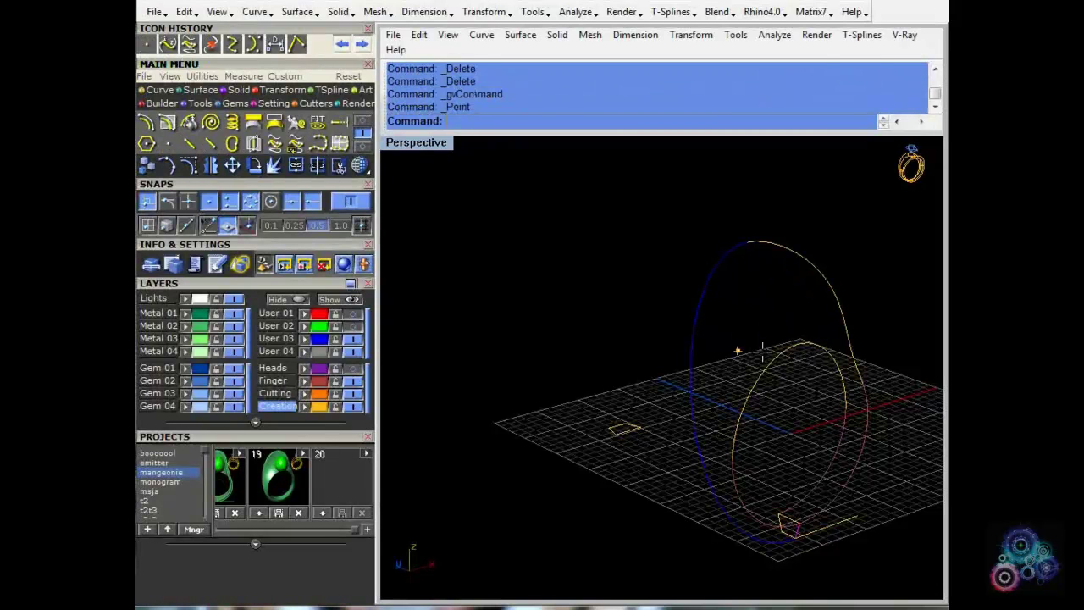
left_click(792, 345)
right_click(793, 346)
left_click(748, 243)
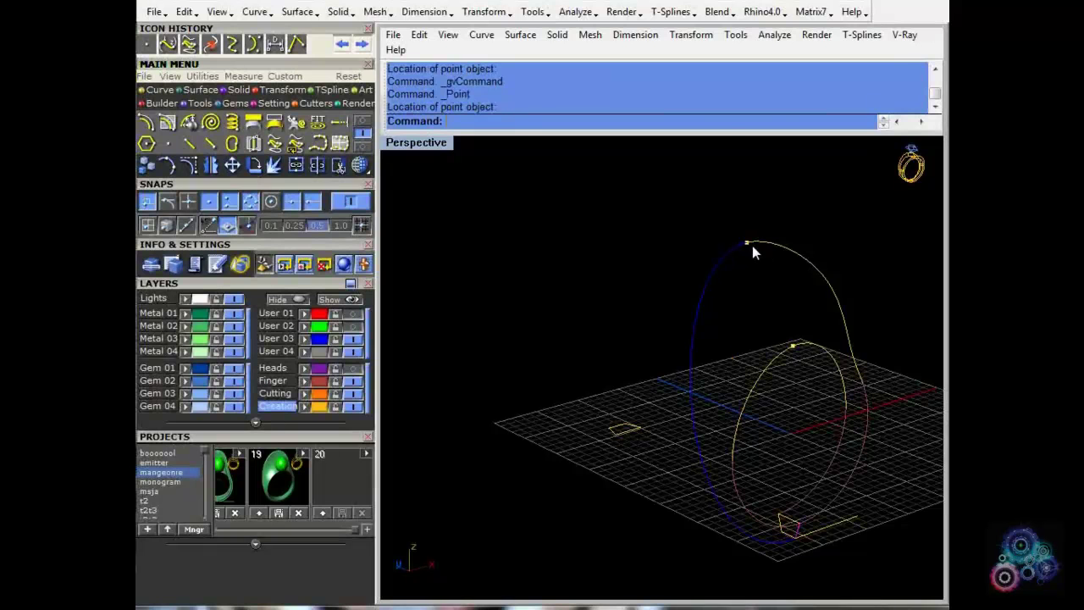
Step: Draw an outward-bowing arc in Side View from the point atop the finger curve to the point at the rail's top end
double_click(434, 143)
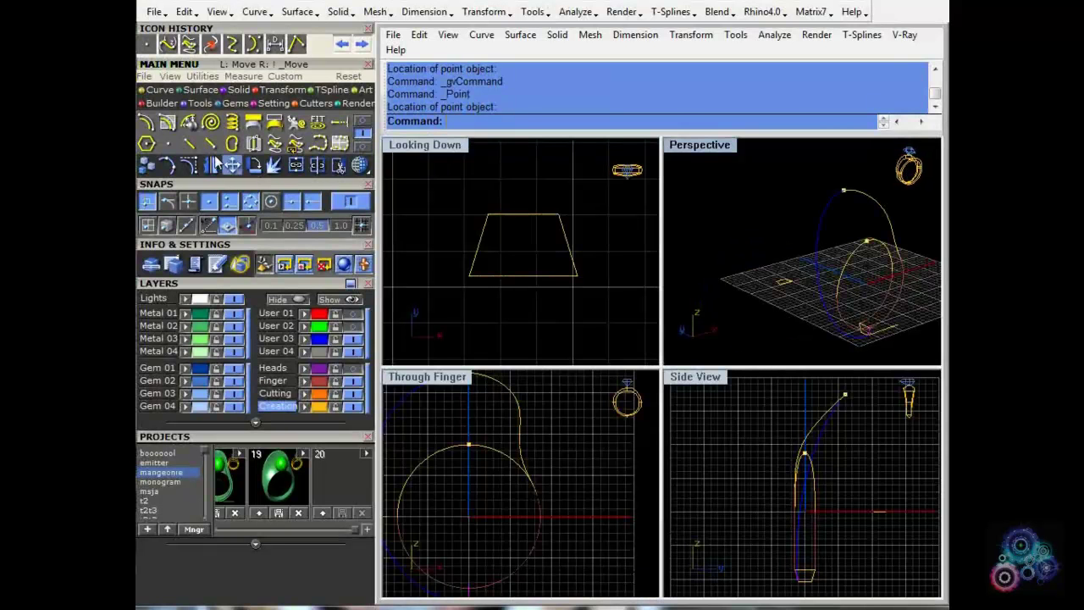
left_click(363, 121)
left_click(318, 124)
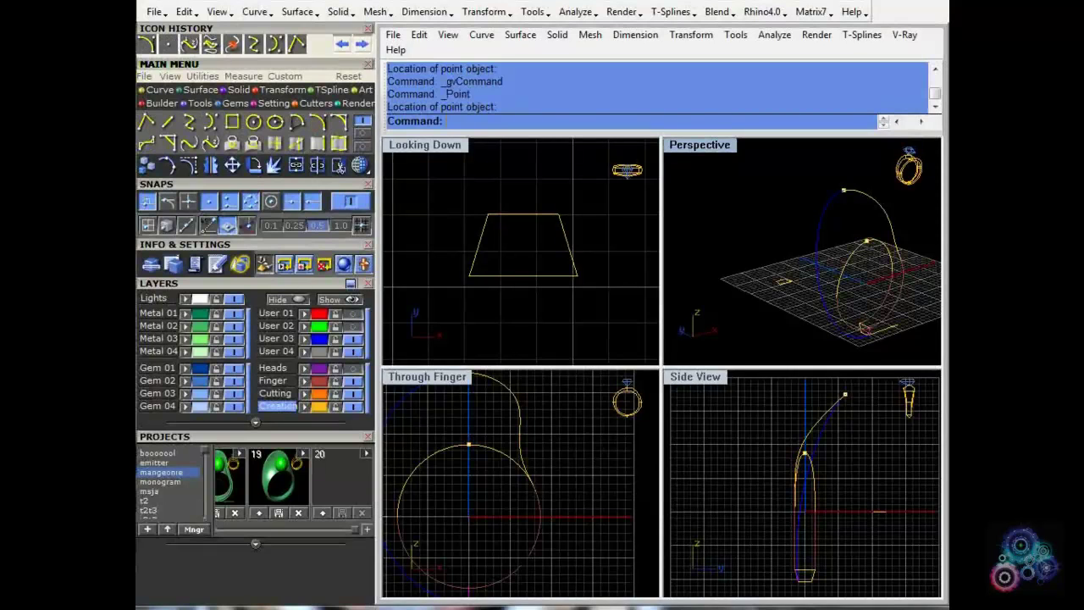
double_click(683, 377)
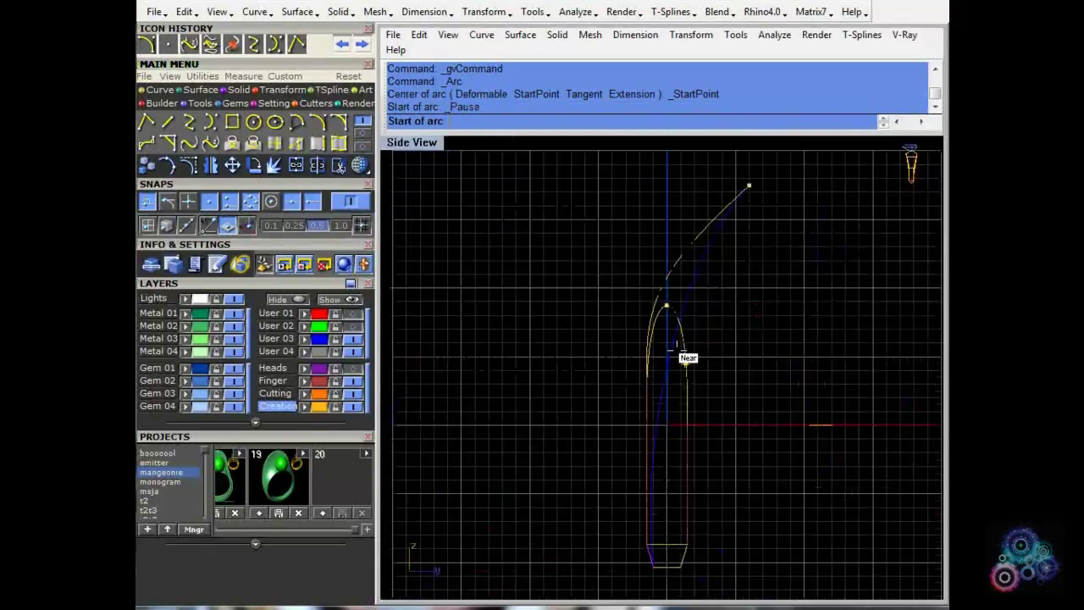
left_click(667, 308)
scroll(666, 310, "up", 5)
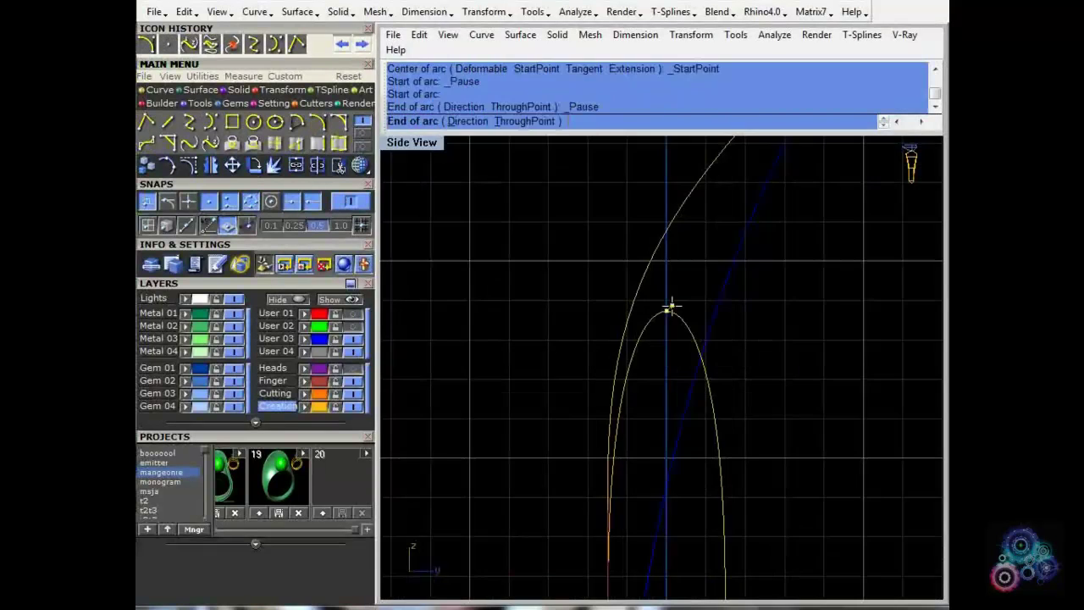
scroll(664, 312, "down", 8)
right_click_drag(730, 313, 656, 516)
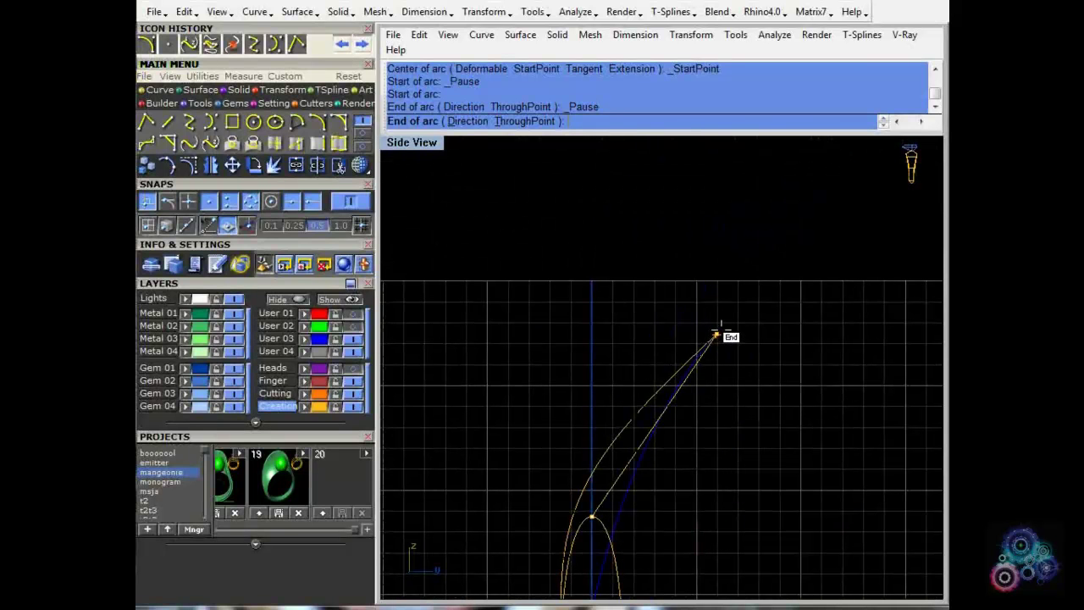
left_click(716, 334)
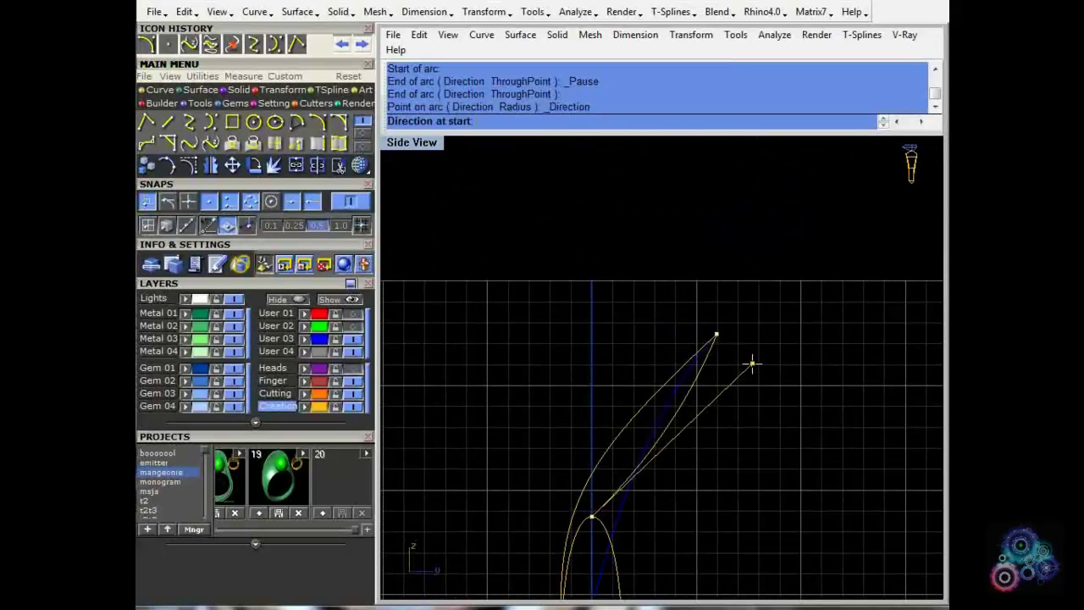
left_click(789, 390)
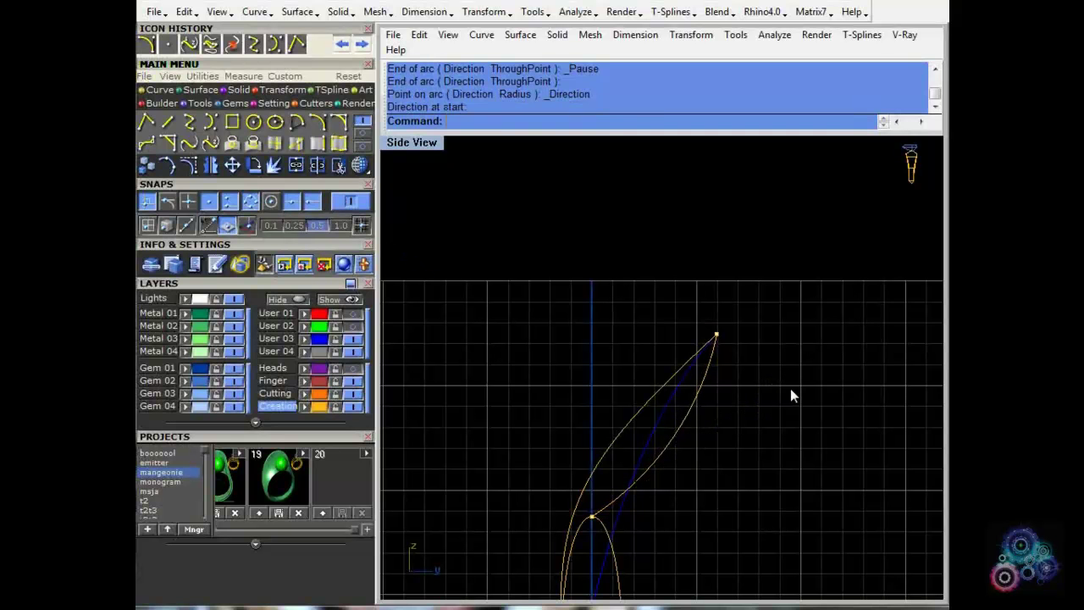
Step: Draw a straight line in Perspective from the side end point of the finger curve out to the blue rail
key("ctrl+m")
right_click_drag(868, 227, 769, 269)
scroll(785, 252, "up", 6)
scroll(769, 269, "up", 2)
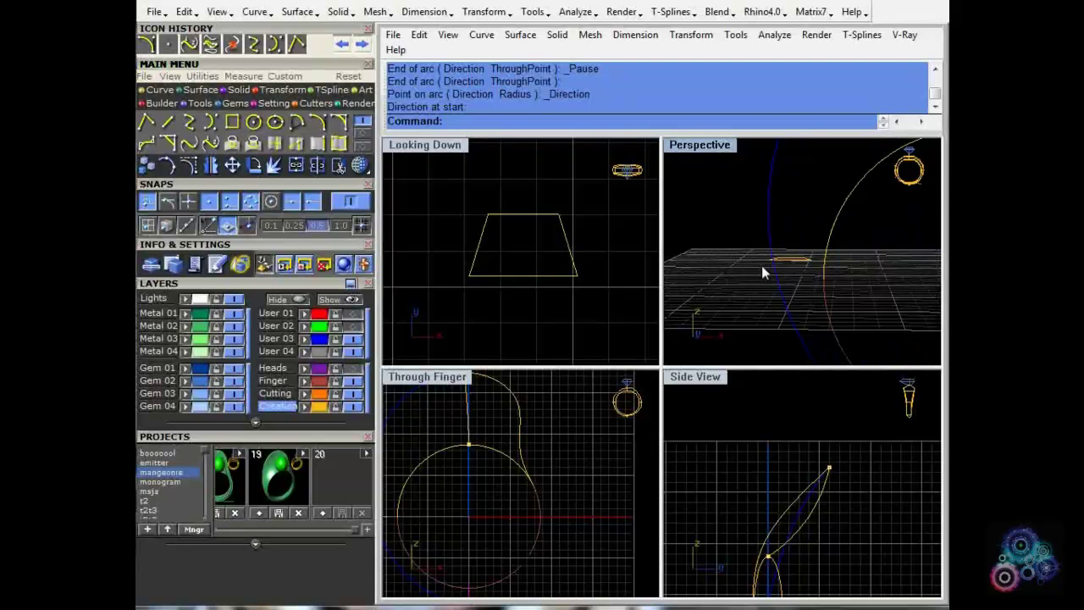
left_click(151, 121)
key("ctrl+m")
right_click_drag(537, 228, 741, 343)
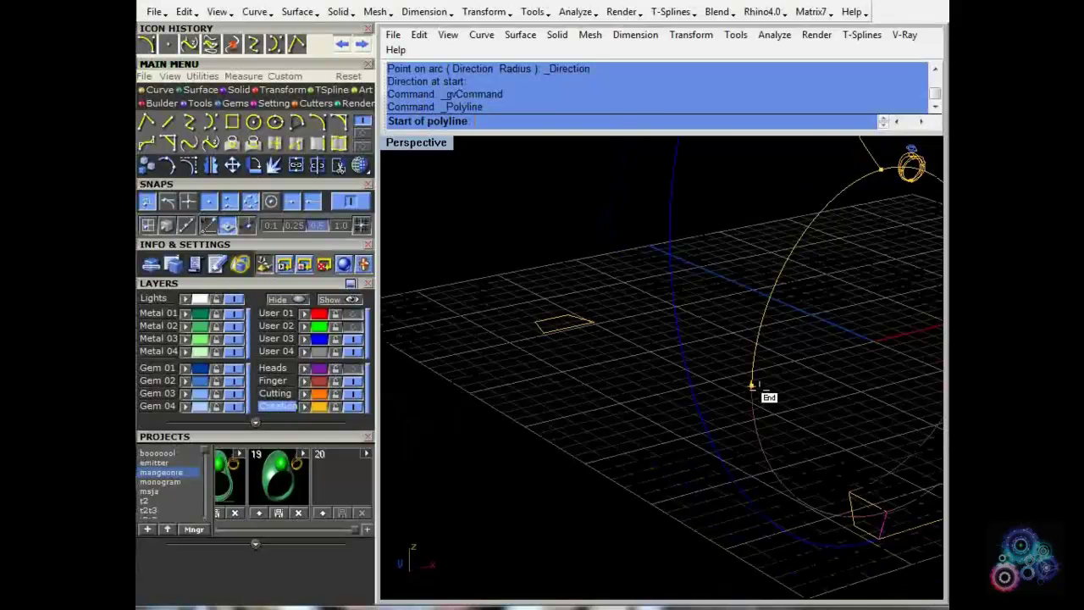
left_click(751, 385)
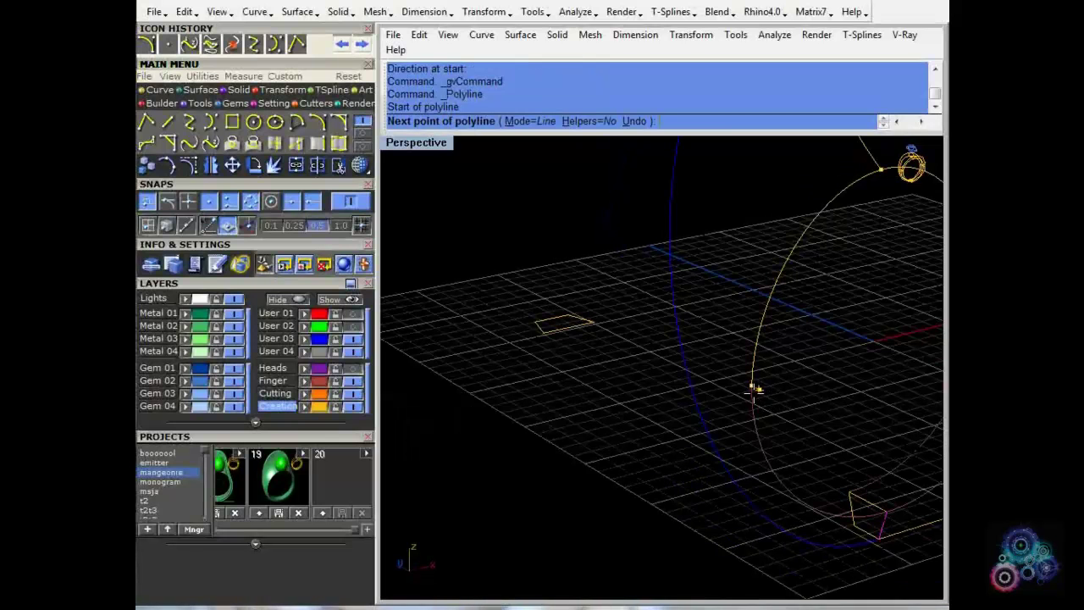
left_click(693, 389)
key("Return")
Step: Join the yellow blend curve and the lower outer rail segment opposite the blue rail into one curve
right_click_drag(694, 393, 747, 365)
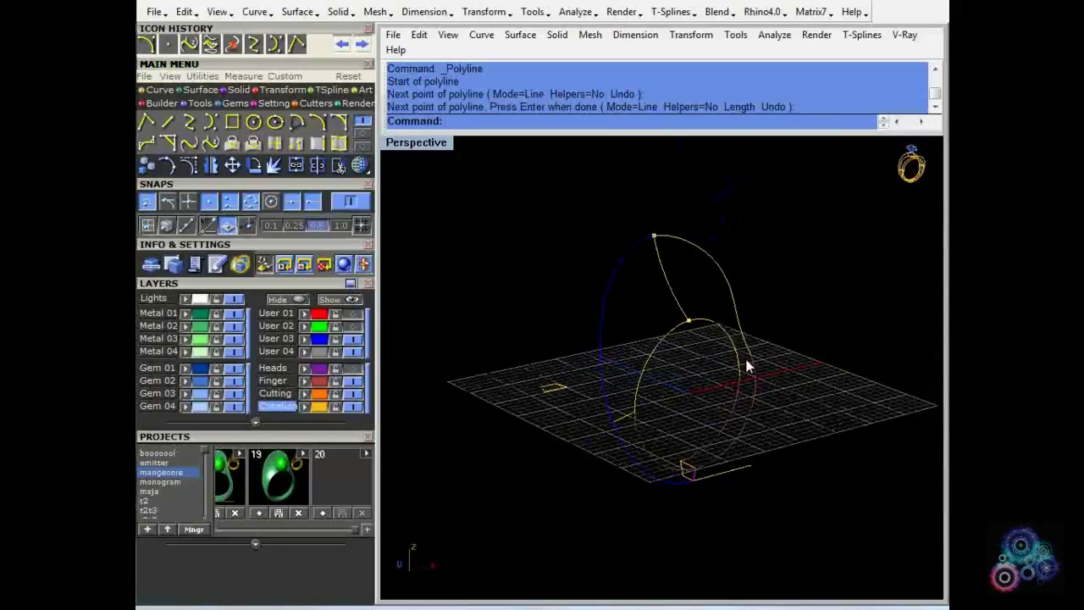
scroll(747, 366, "up", 3)
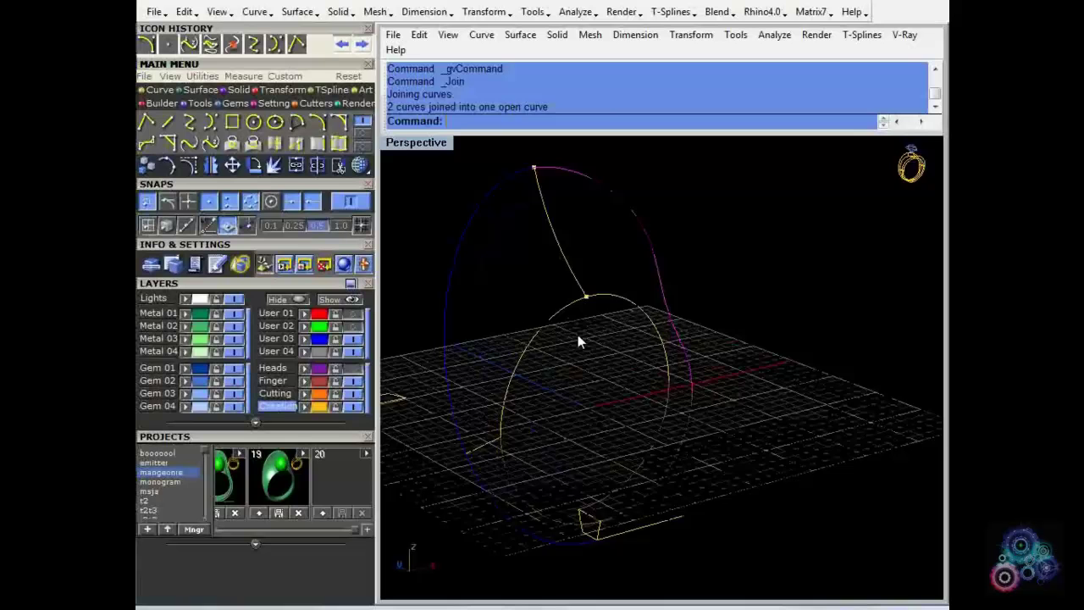
Step: Draw a matching straight line between the finger curve's opposite side end point and the joined outer rail
scroll(577, 335, "up", 2)
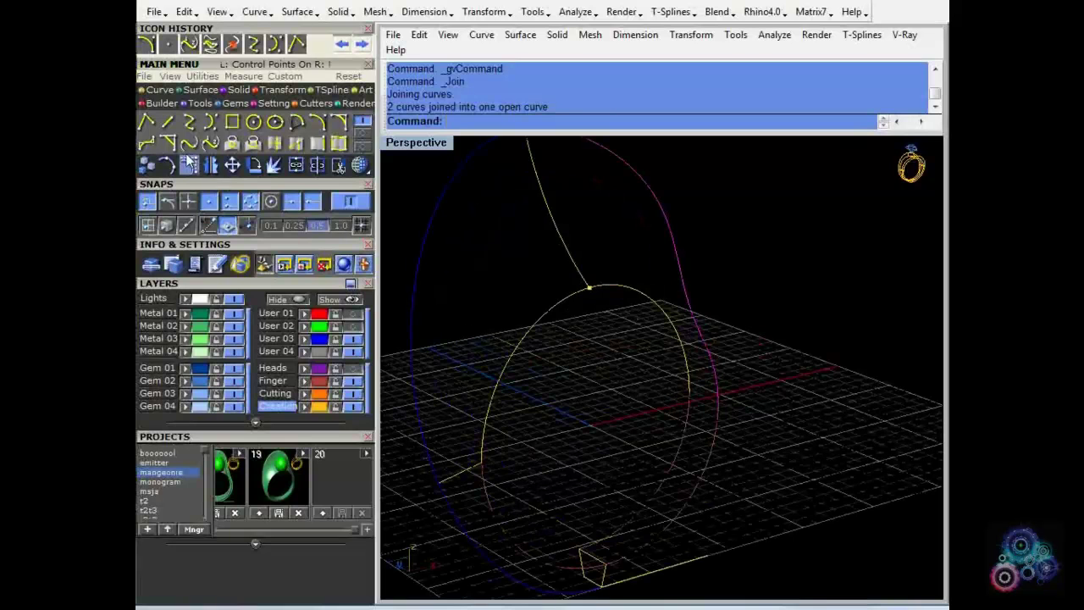
left_click(729, 399)
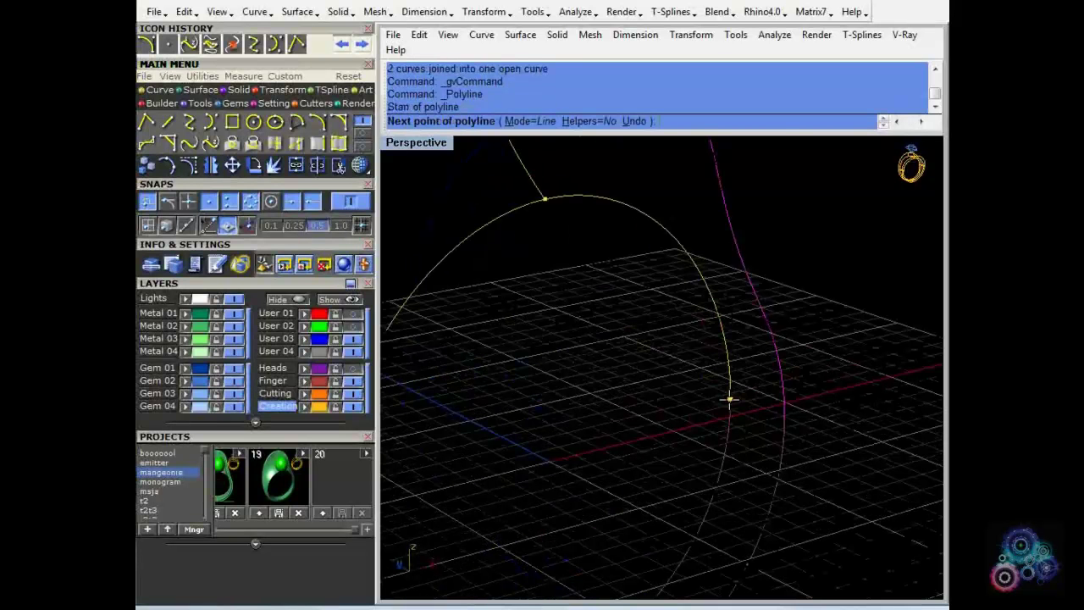
left_click(729, 399)
key("Return")
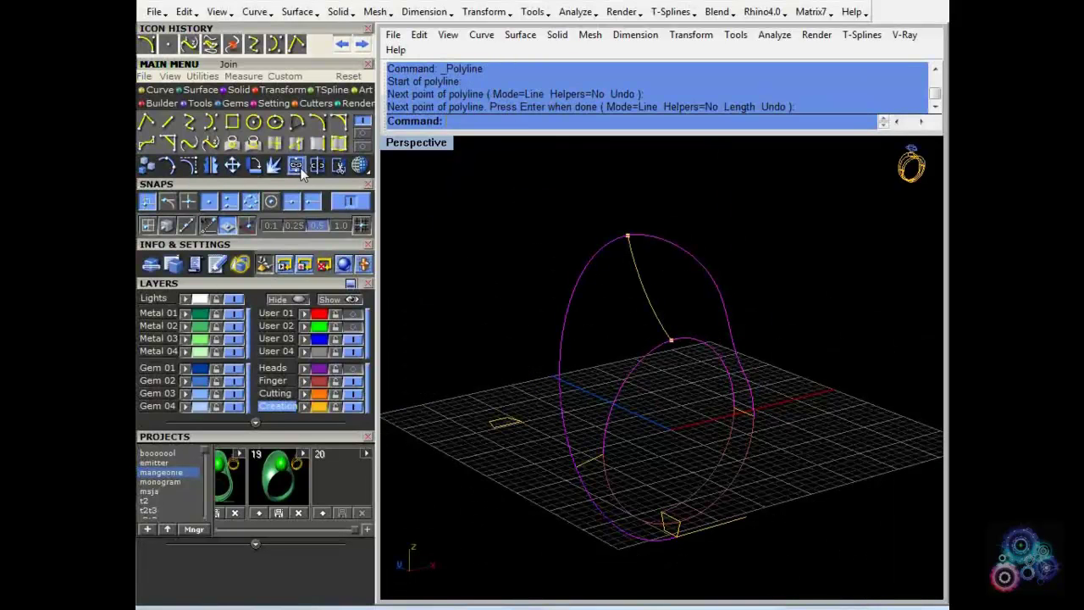
Step: Join the outer and inner rail segments into continuous curves, and select only the inner finger curve
left_click(296, 166)
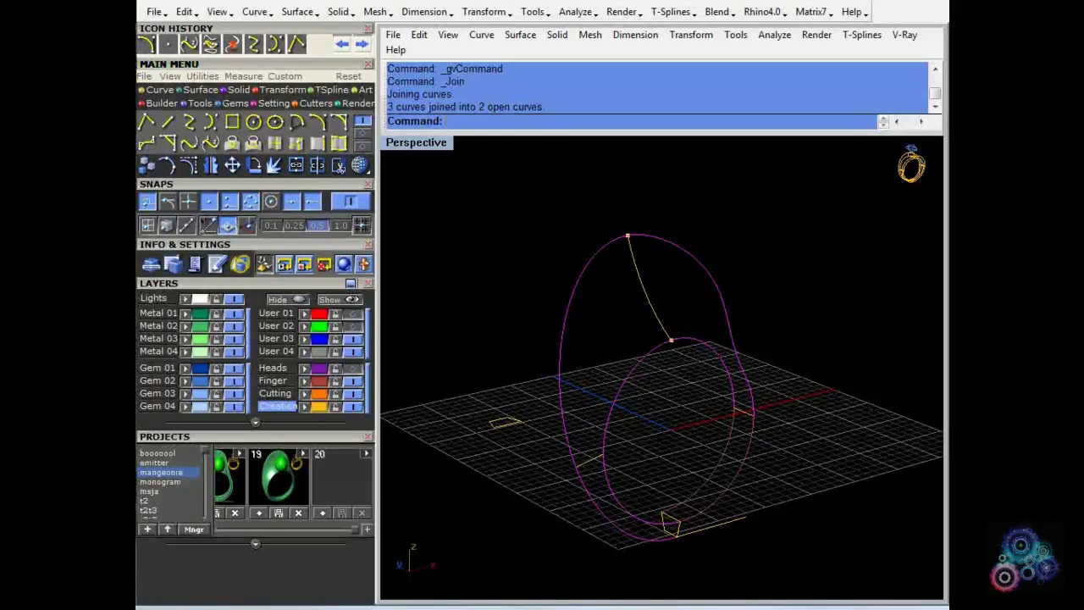
left_click(535, 318)
left_click(633, 363)
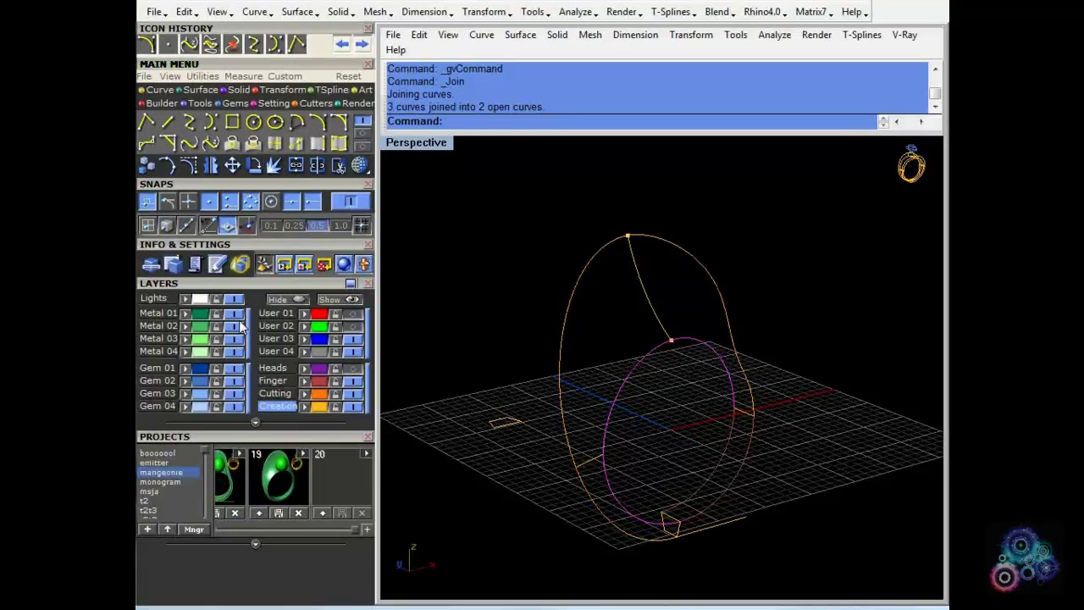